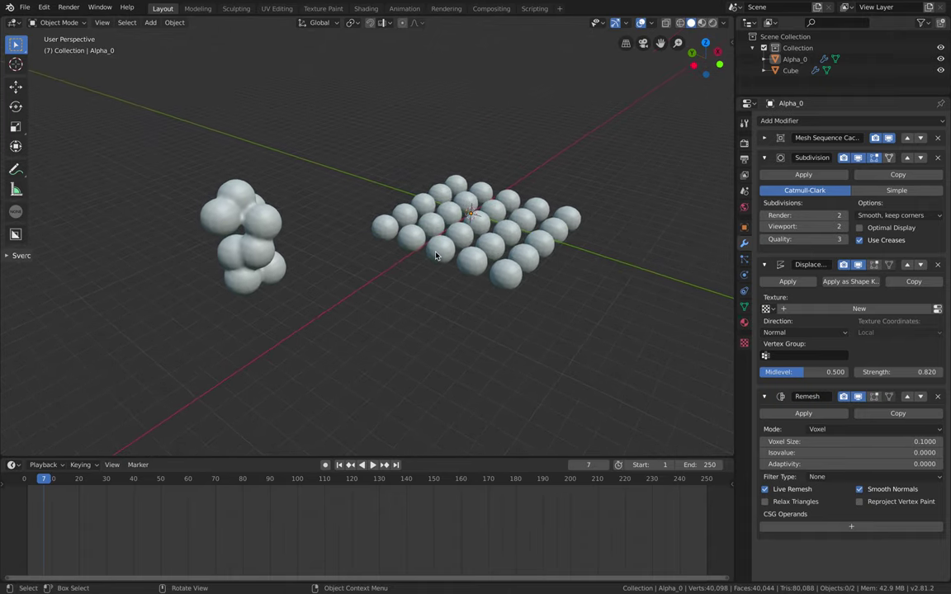
Step: Play and scrub the particle animation to examine how the remeshed spheres move and merge over time
middle_click_drag(385, 243, 412, 301)
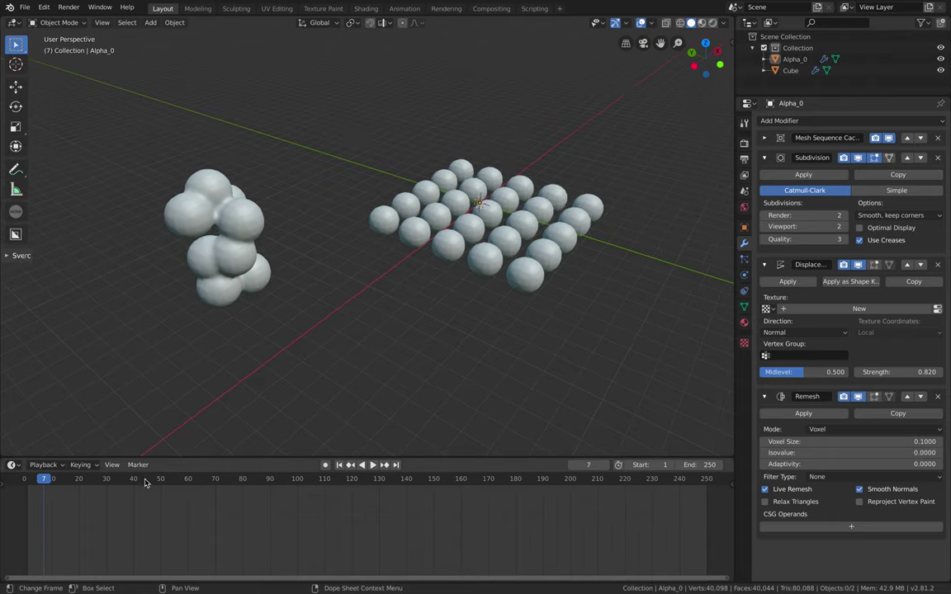
key("space")
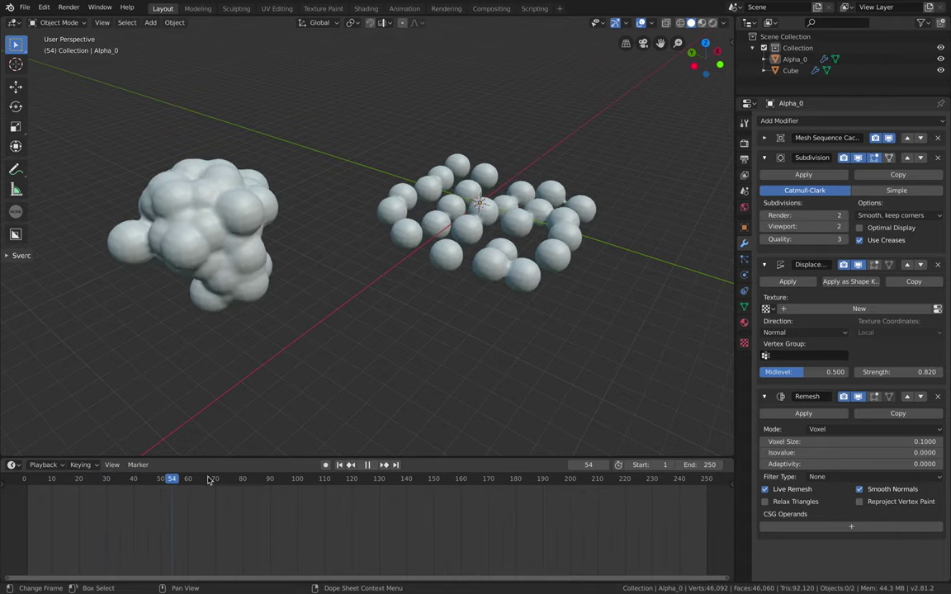
left_click_drag(320, 482, 458, 477)
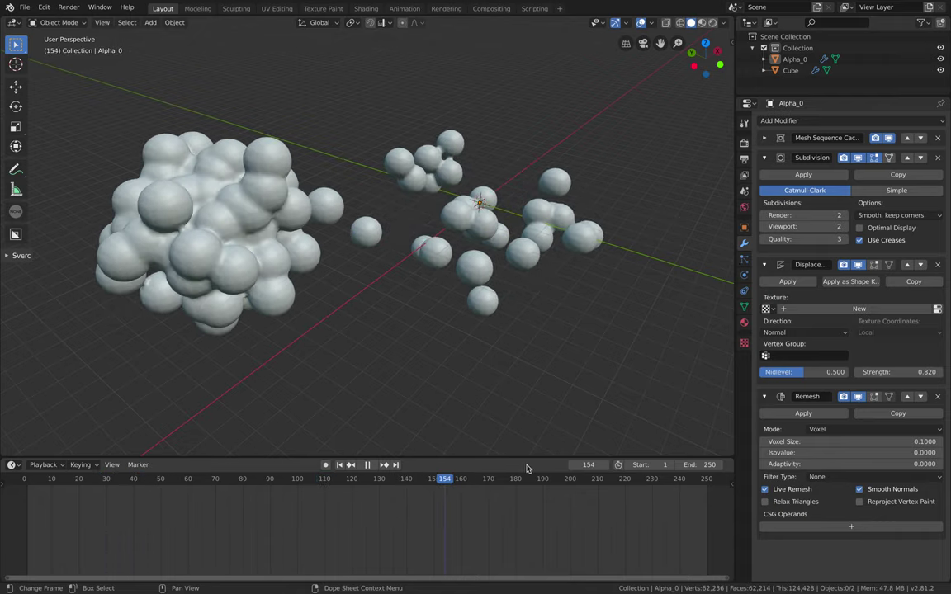
left_click(281, 479)
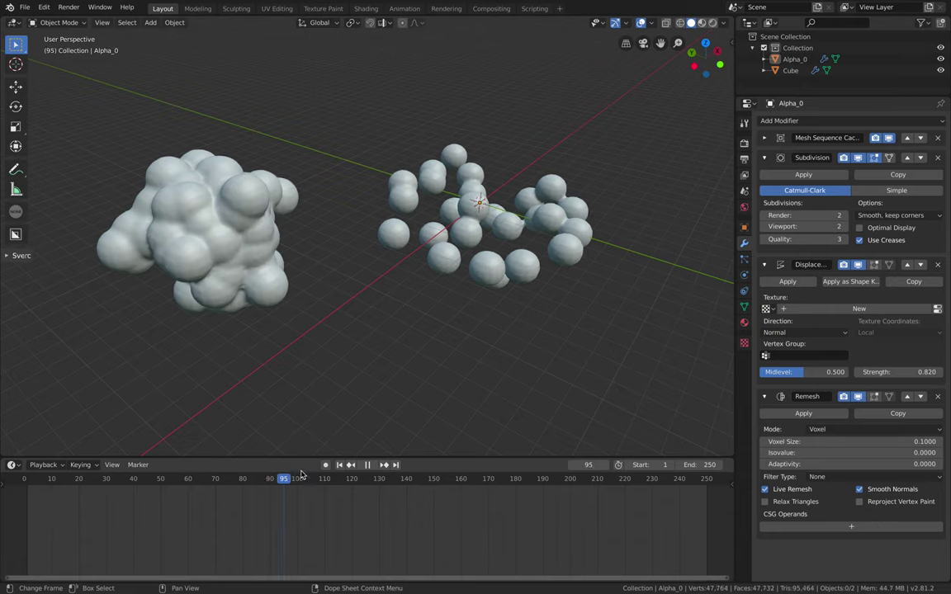
key("space")
left_click(405, 479)
key("shift+ctrl+space")
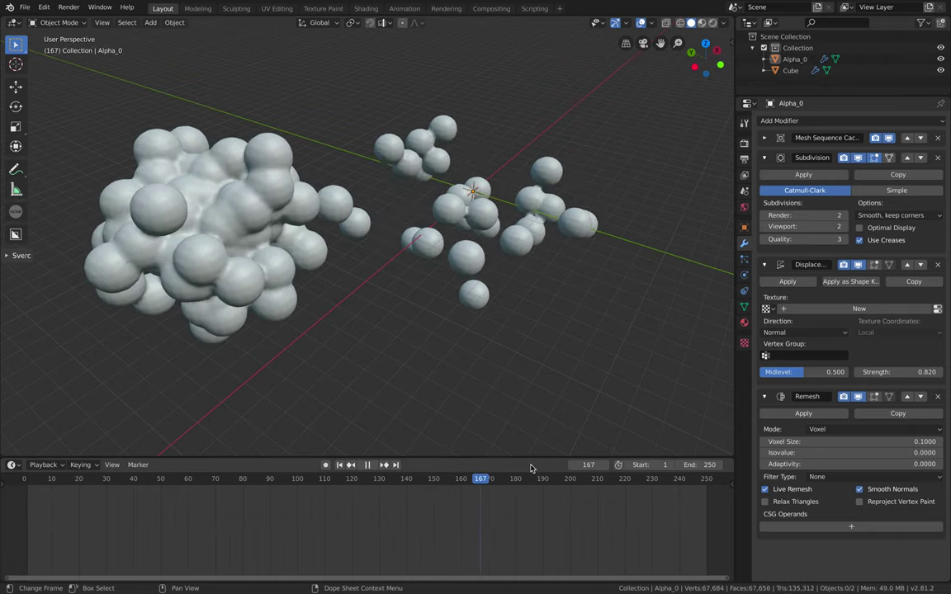
left_click(192, 478)
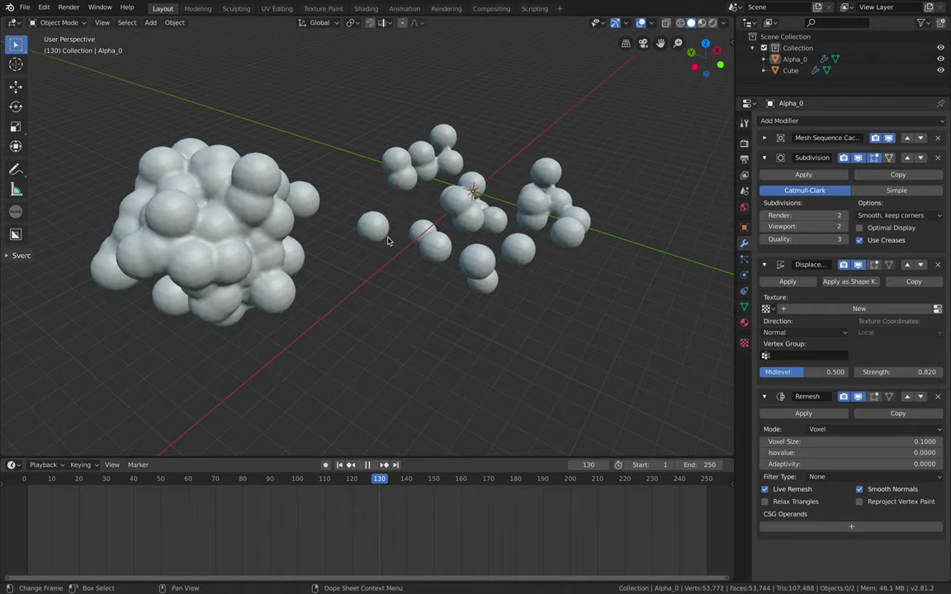
key("space")
key("space")
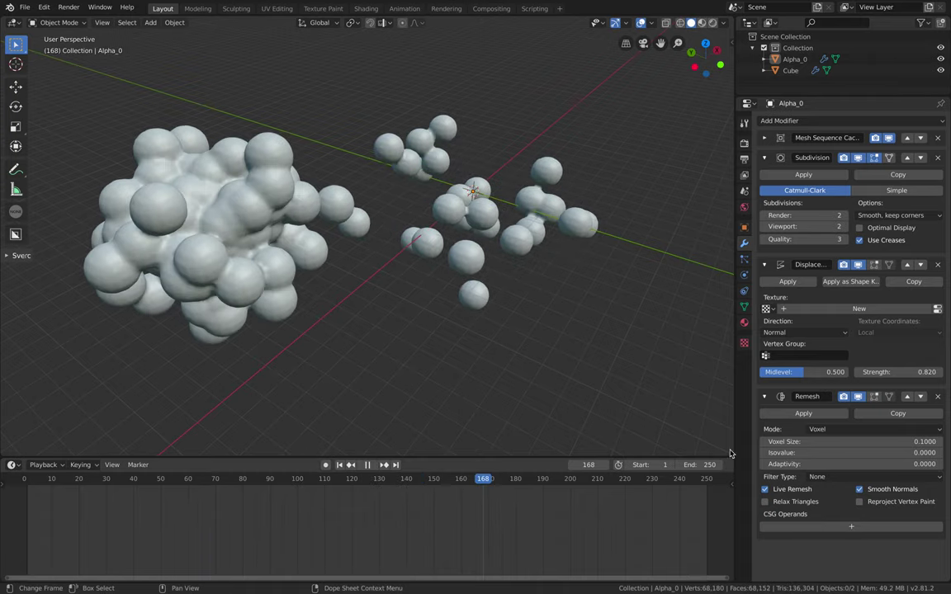
Step: Look over the Remesh mode options, keeping Voxel, and examine the merged spheres at frame 211
left_click(821, 430)
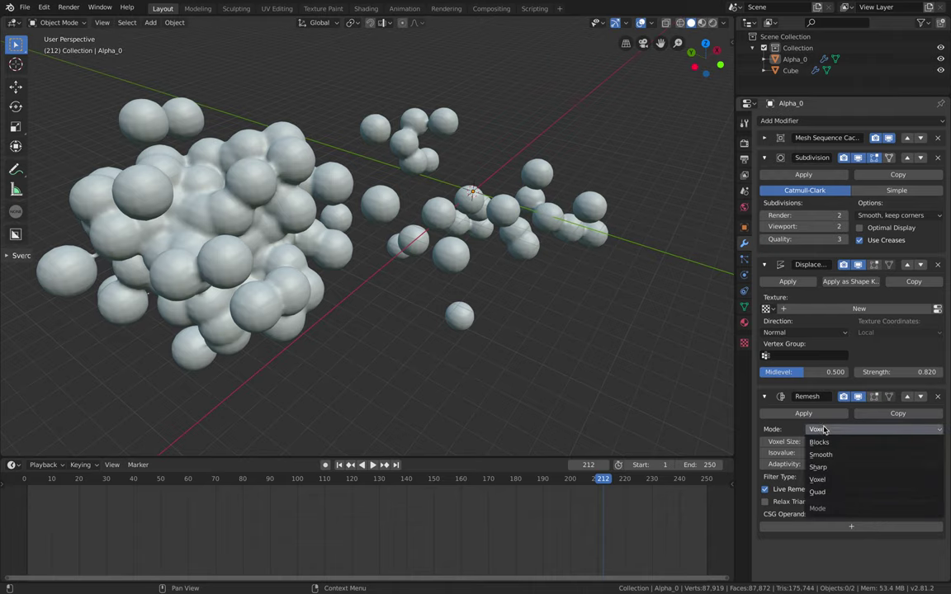
left_click(839, 493)
key("space")
key("space")
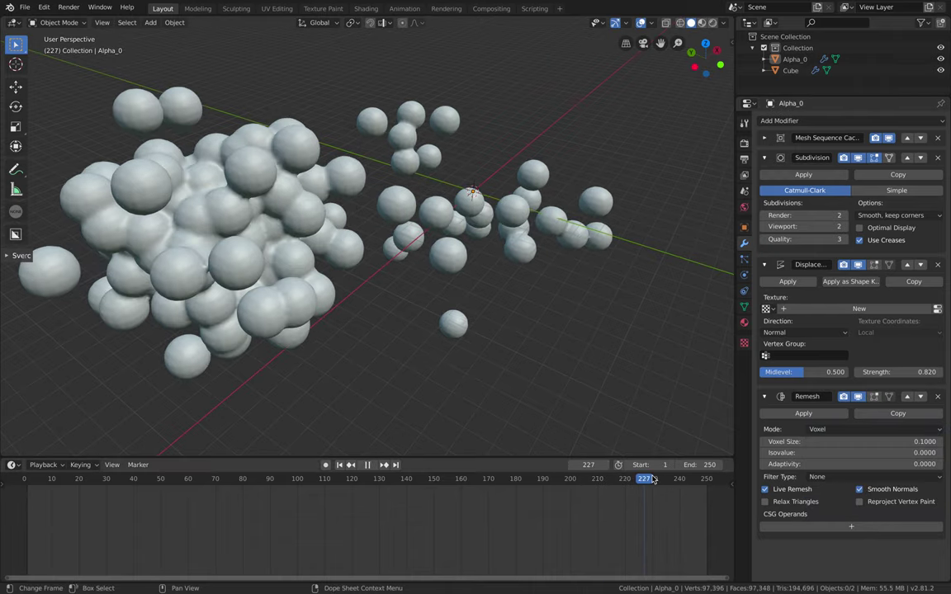
left_click(600, 479)
key("space")
mouse_move(420, 276)
middle_mouse_down()
mouse_move(376, 245)
mouse_move(405, 207)
mouse_move(419, 261)
middle_mouse_up()
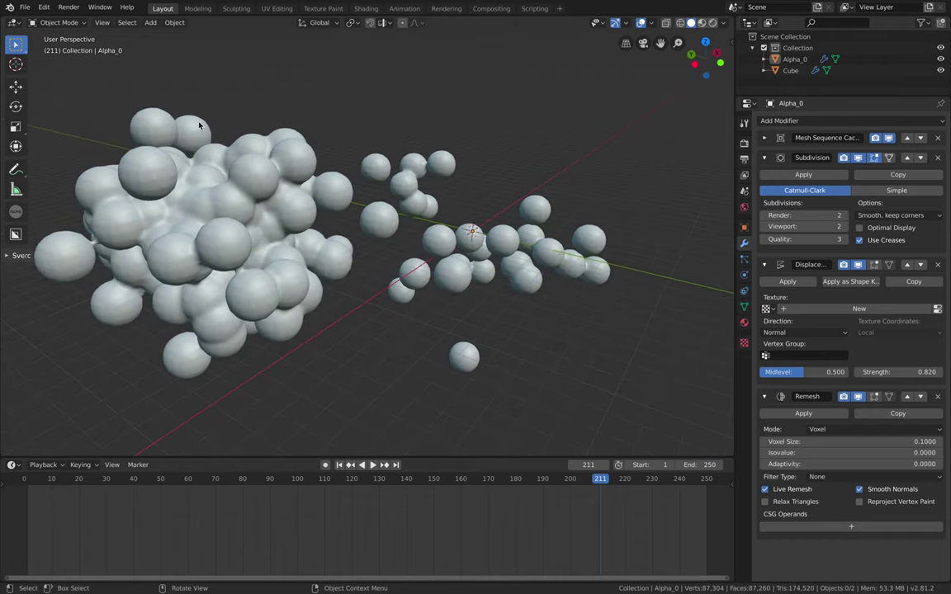
Step: Quit Blender and discard the unsaved changes
left_click(25, 7)
left_click(75, 220)
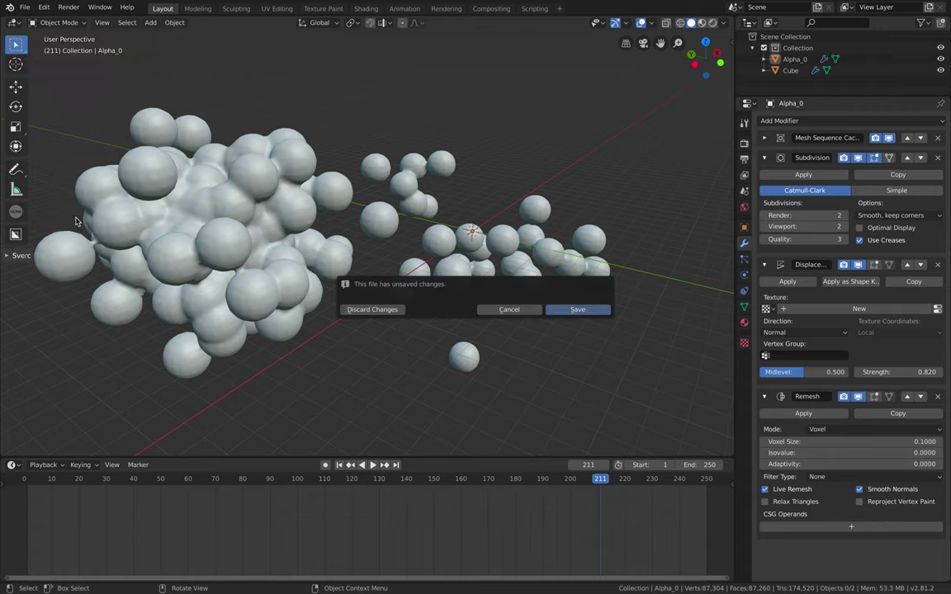
left_click(388, 310)
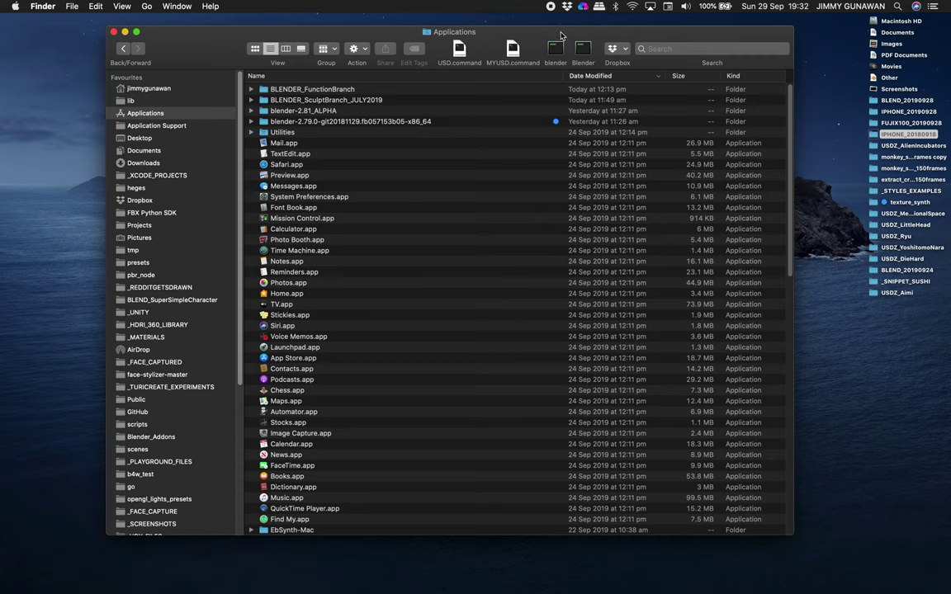
Step: Reposition and resize the Applications window in Finder, and look through the Blender build folders, ending on BLENDER_FunctionBranch
left_click_drag(764, 31, 834, 39)
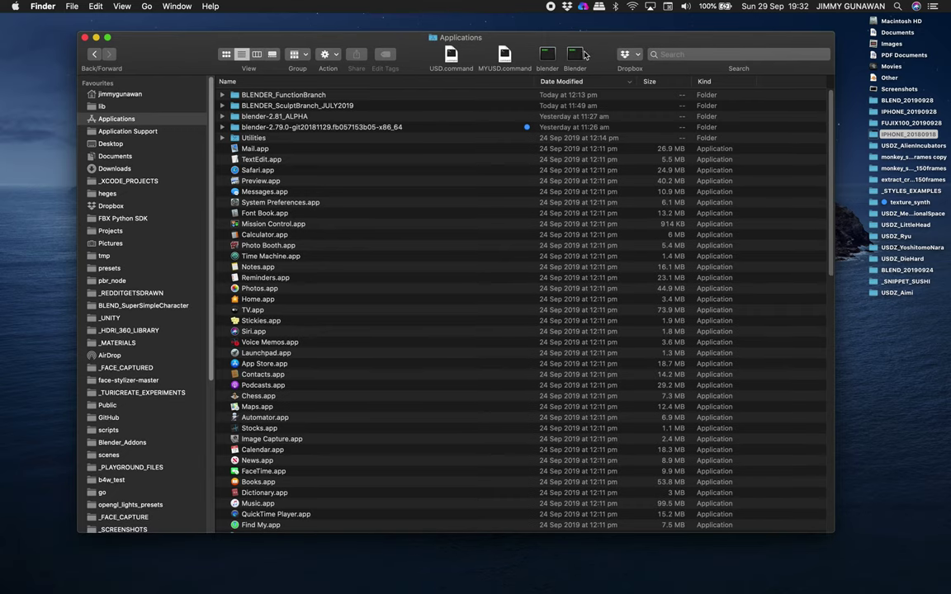
left_click_drag(619, 38, 614, 41)
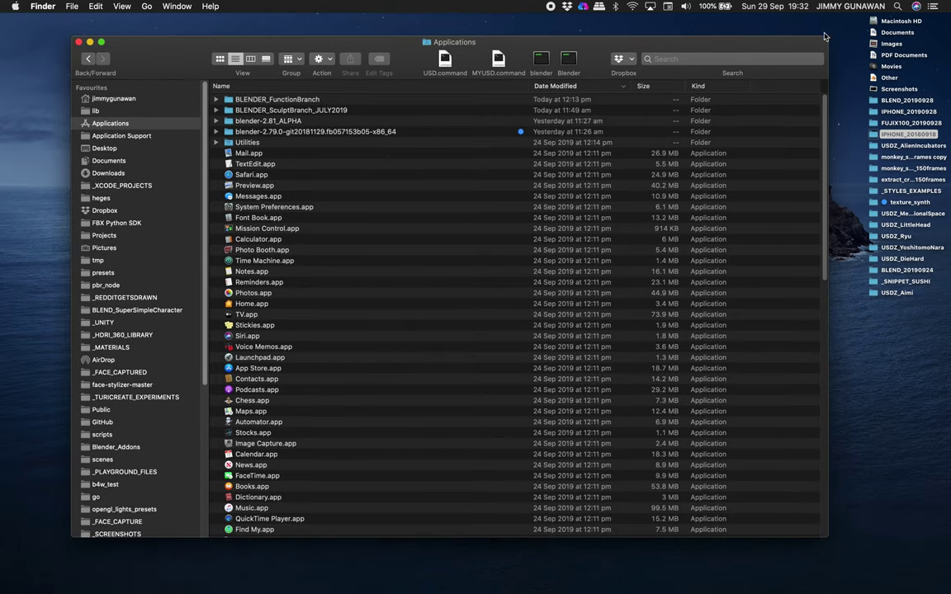
left_click_drag(827, 35, 813, 38)
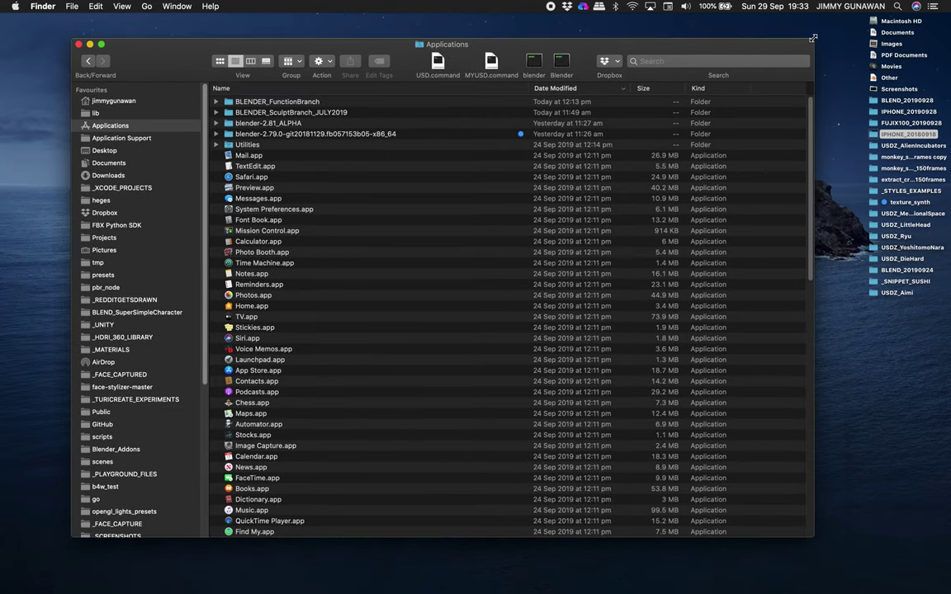
left_click(279, 136)
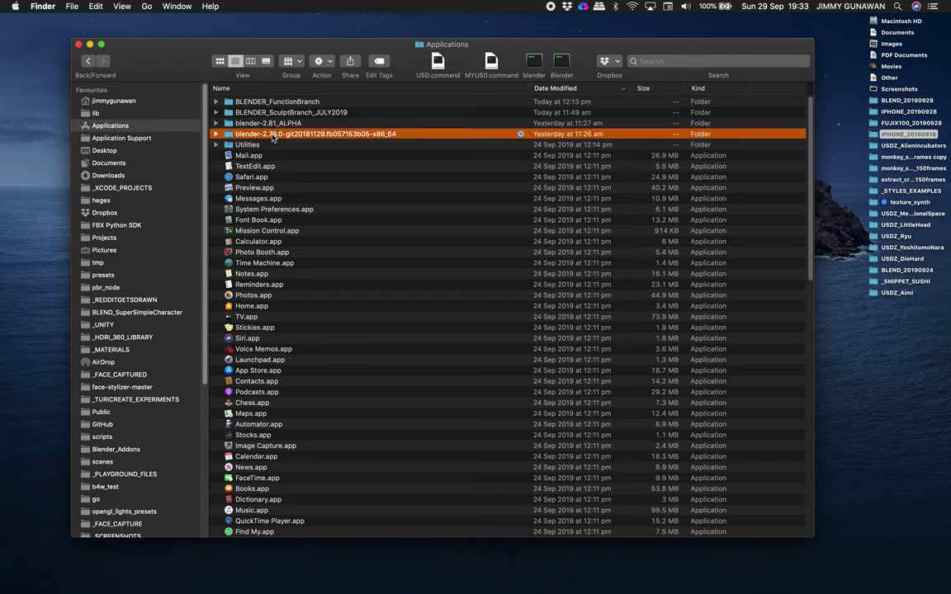
left_click(281, 101)
left_click(303, 113)
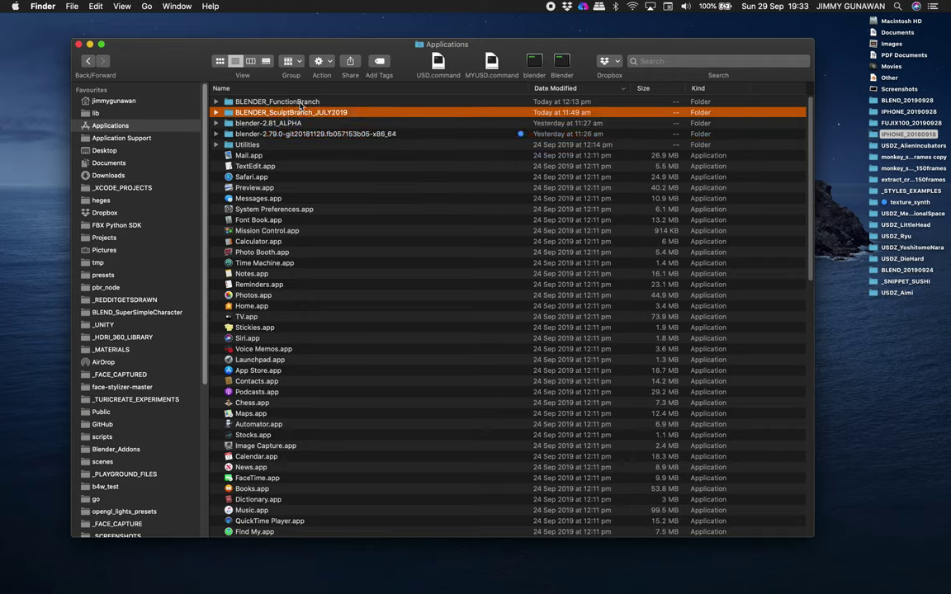
left_click(298, 101)
left_click(303, 111)
key("Up")
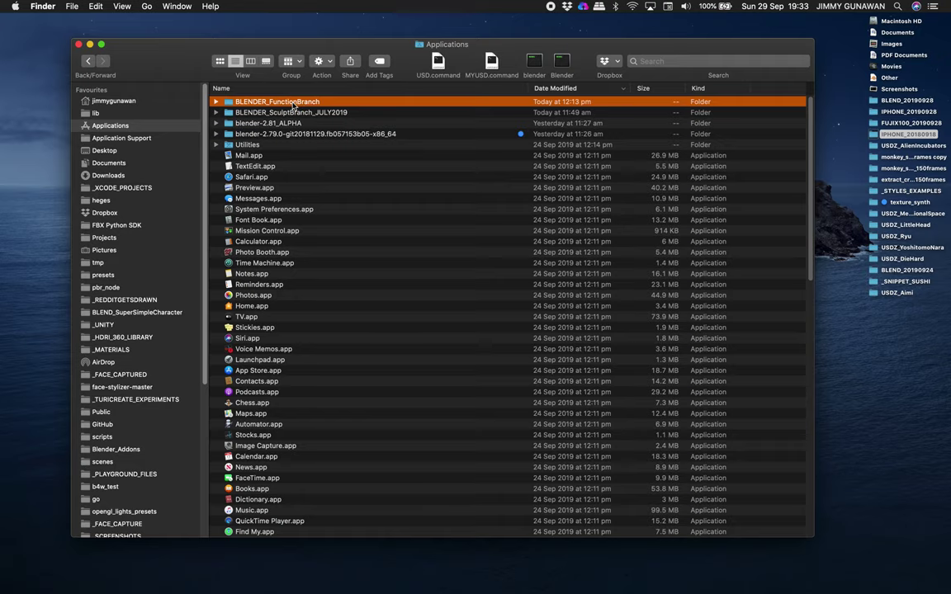
Step: Switch to the browser and examine the uploader's list of macOS builds and the Sculpt-Mode-Features macOS build page
key("ctrl+Right")
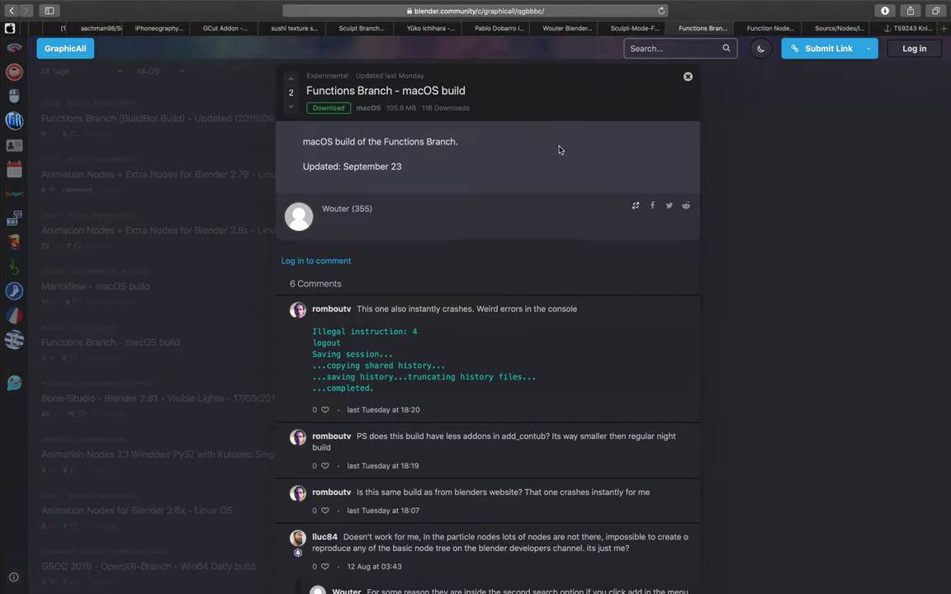
left_click(632, 29)
left_click(586, 33)
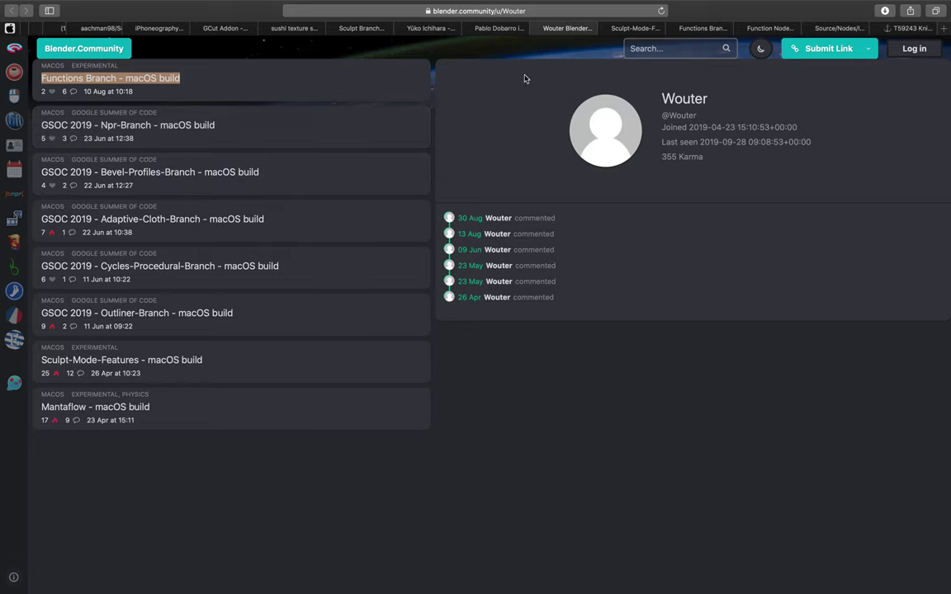
left_click(637, 28)
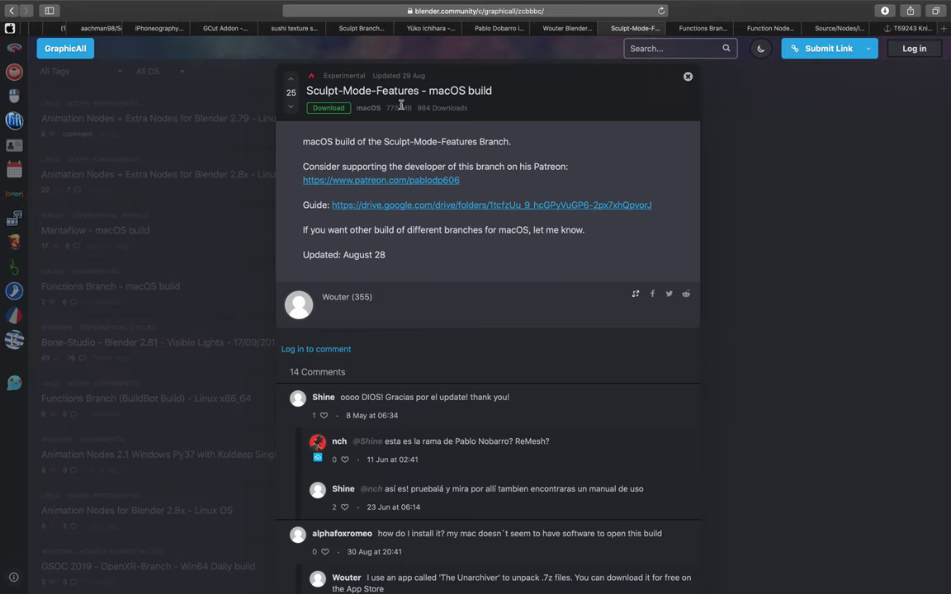
left_click_drag(328, 91, 359, 90)
Step: Compare the Functions Branch macOS build page with the Function Nodes Branch Win64 Daily Build page
left_click(694, 28)
left_click_drag(325, 90, 377, 91)
left_click_drag(307, 90, 382, 90)
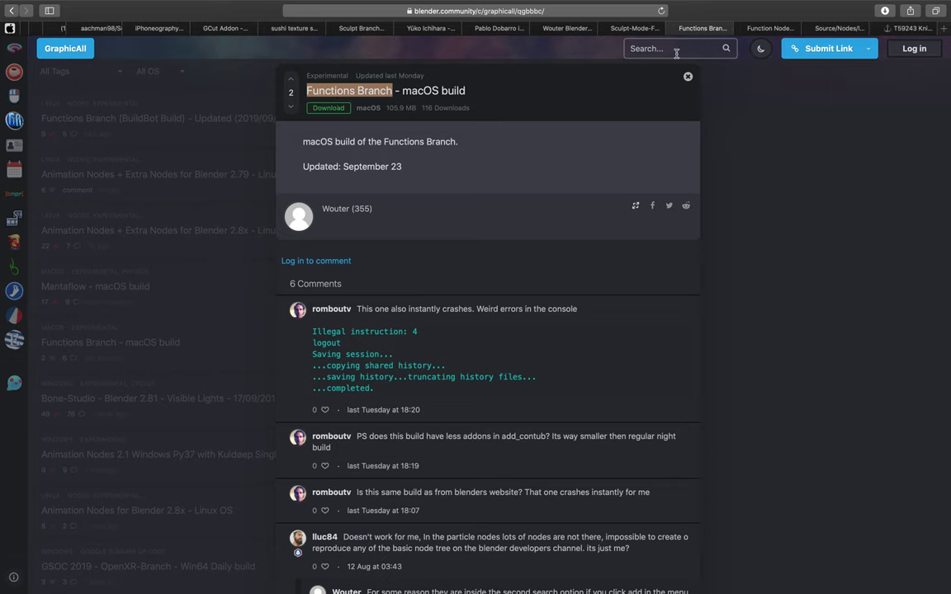
left_click(751, 30)
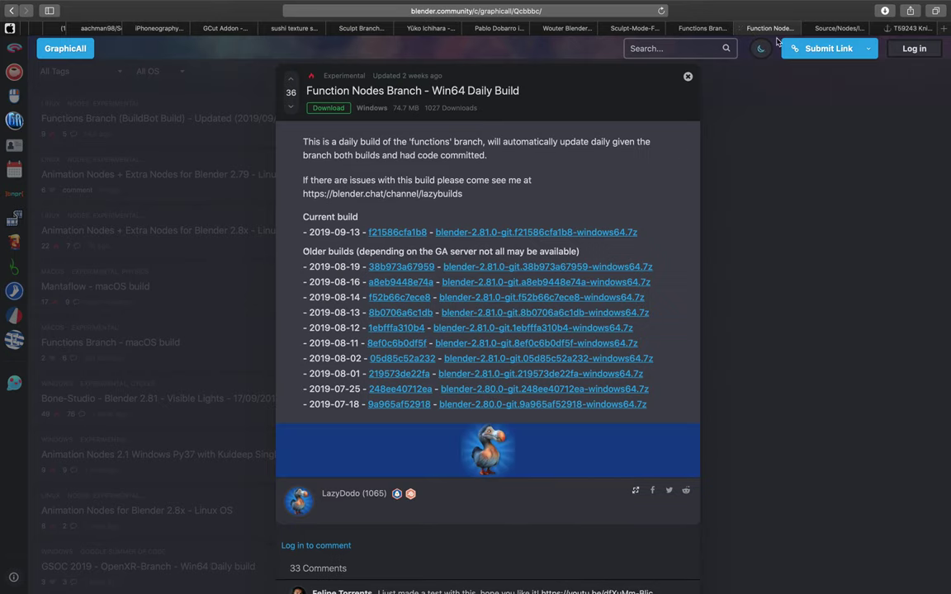
left_click(704, 28)
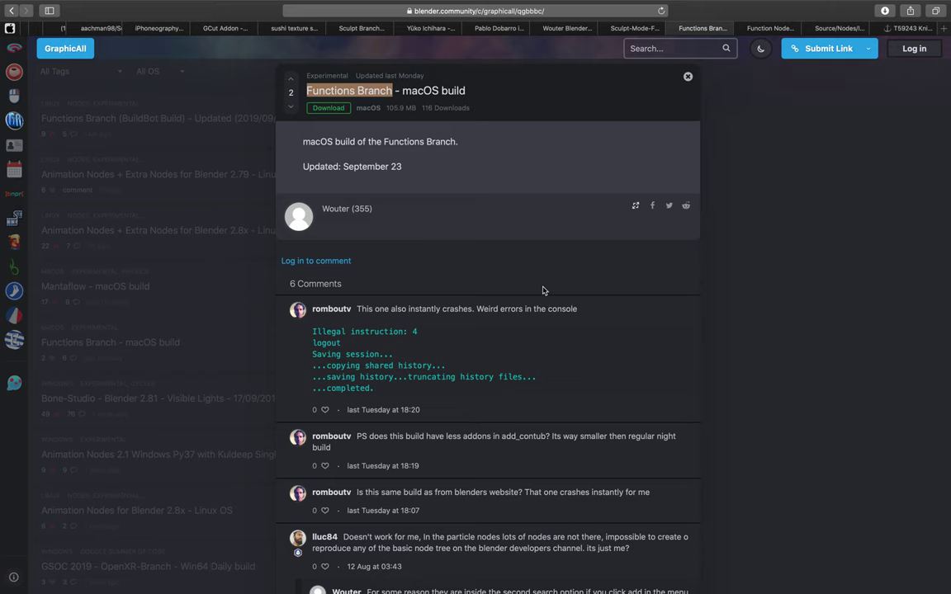
Step: Return to Finder, launch Blender from the BLENDER_FunctionBranch folder, and show it full screen with the splash screen dismissed
key("ctrl+Left")
left_click(216, 101)
left_click(235, 112)
right_click(277, 116)
left_click(278, 116)
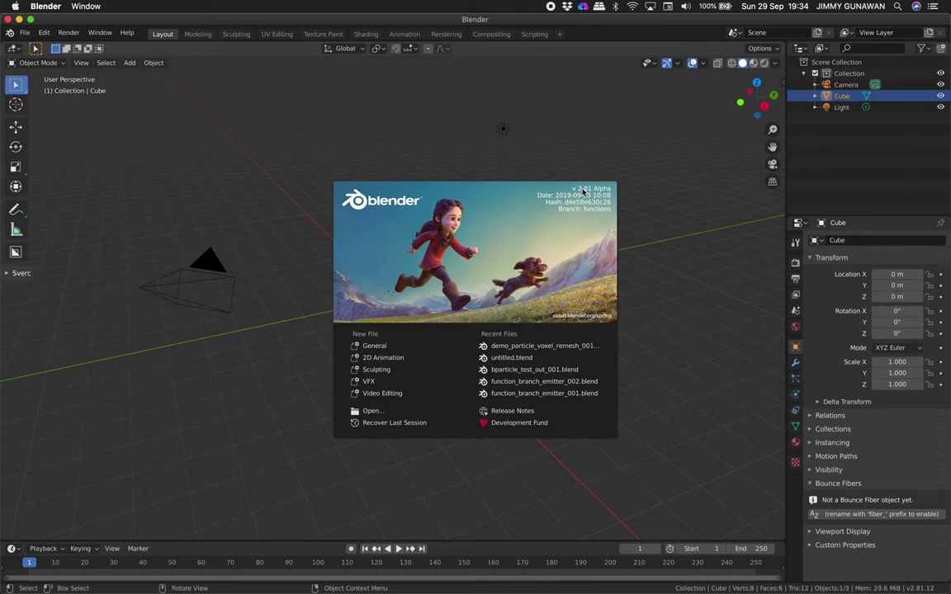
left_click(30, 18)
left_click(271, 105)
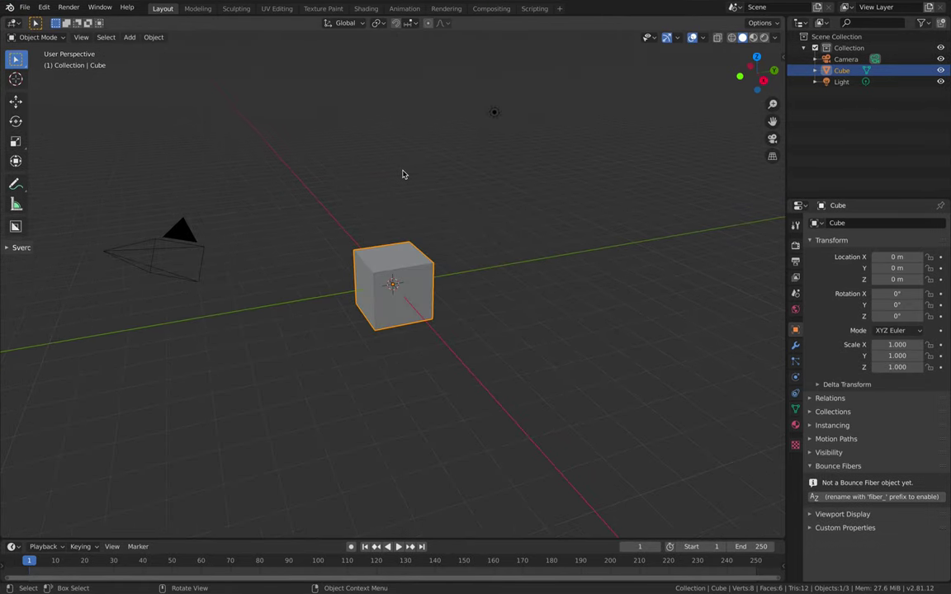
Step: Delete all default scene objects and split the 3D viewport into two stacked views
key("a")
key("x")
left_click(400, 176)
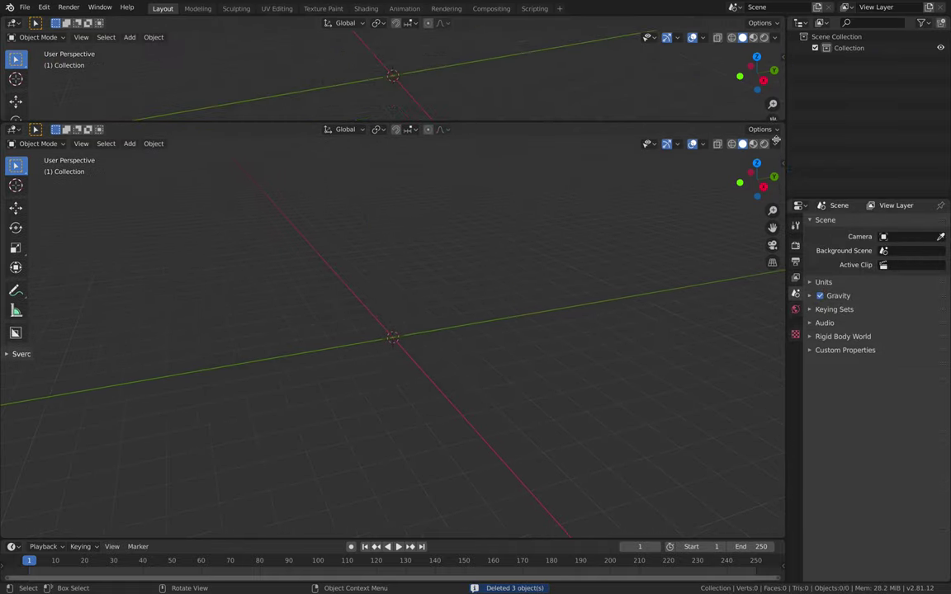
Step: Save the scene to the Desktop as demo_particlefuture_001.blend
left_click(26, 8)
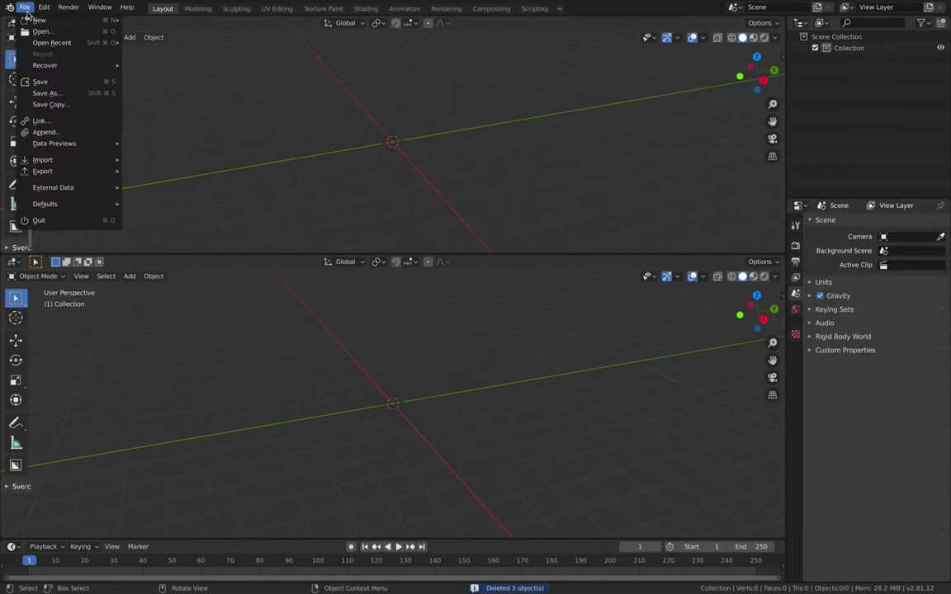
left_click(69, 93)
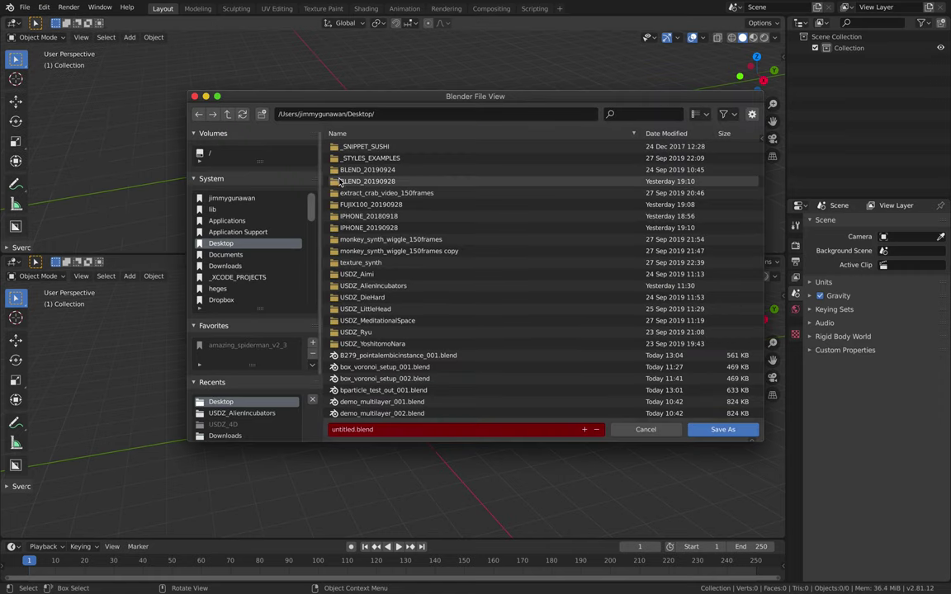
left_click(343, 429)
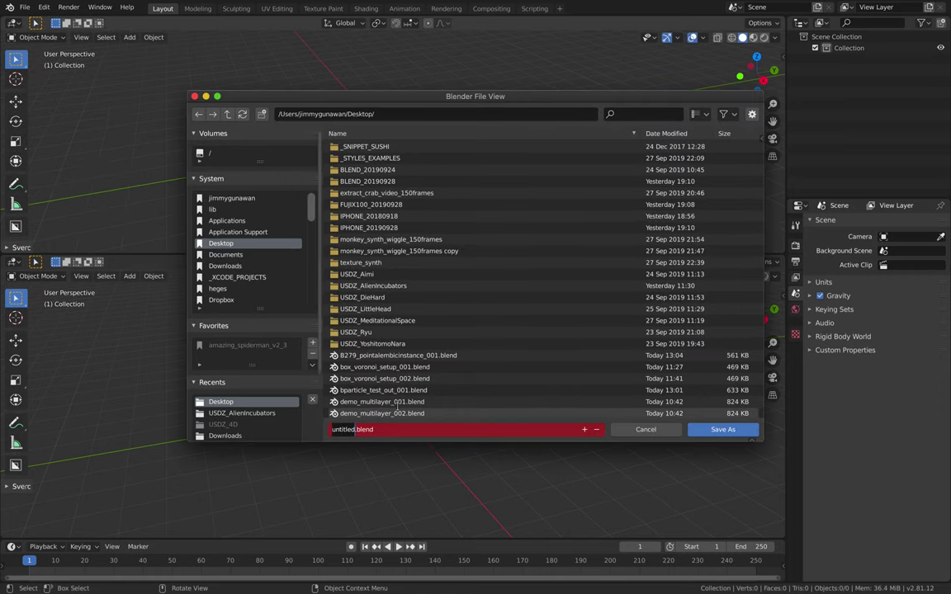
type("demo_")
type("particle")
type("future_001")
key("Return")
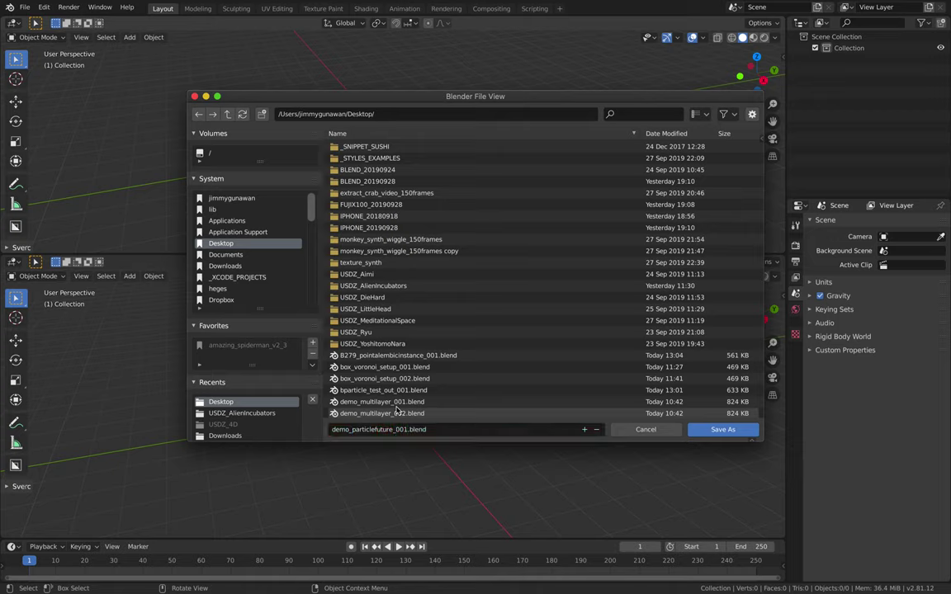
left_click(718, 429)
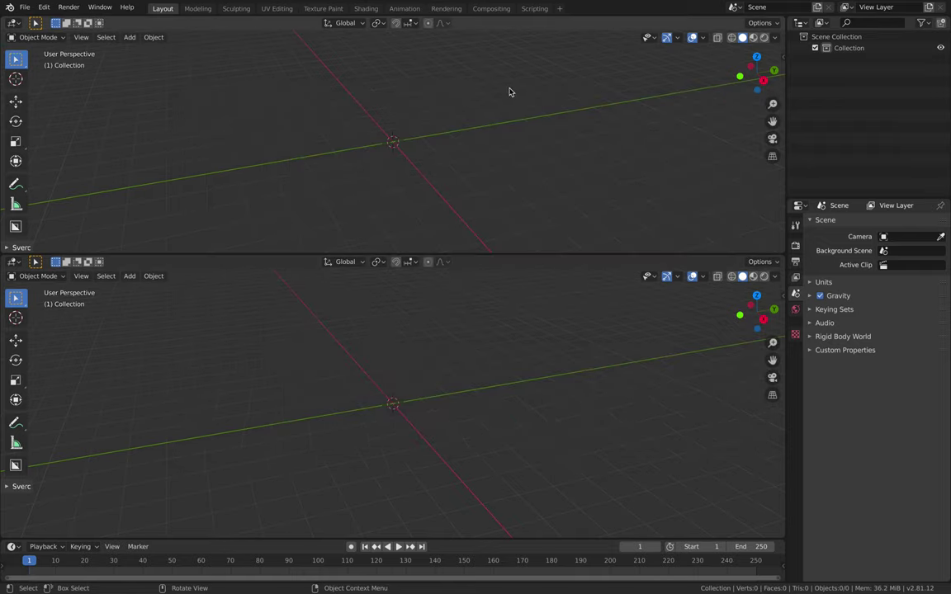
Step: Add a mesh cube at the scene origin and display its modifier settings
mouse_move(386, 365)
middle_mouse_down()
mouse_move(405, 365)
mouse_move(392, 355)
middle_mouse_up()
key("shift+a")
mouse_move(372, 361)
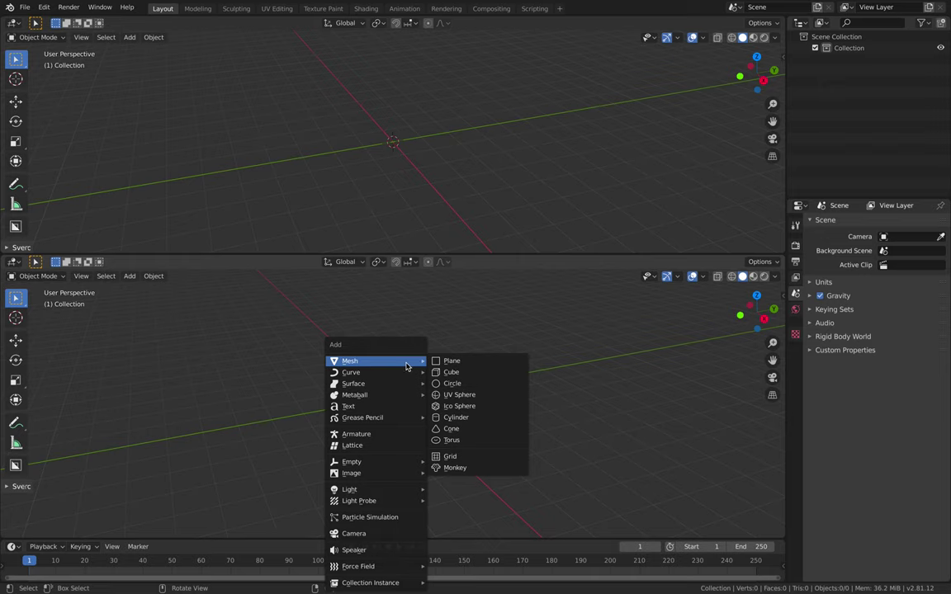
left_click(460, 373)
middle_click_drag(461, 373, 413, 367)
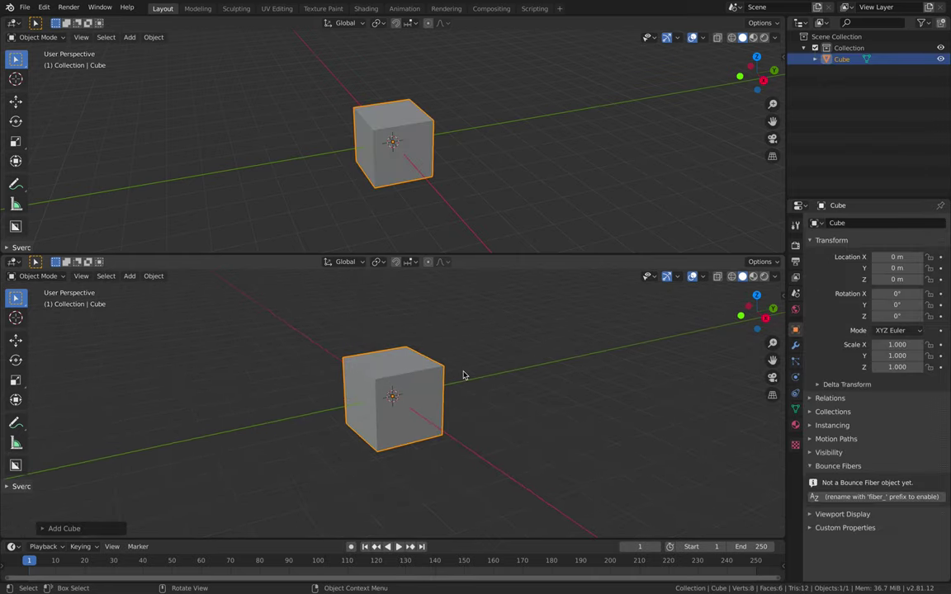
left_click(795, 345)
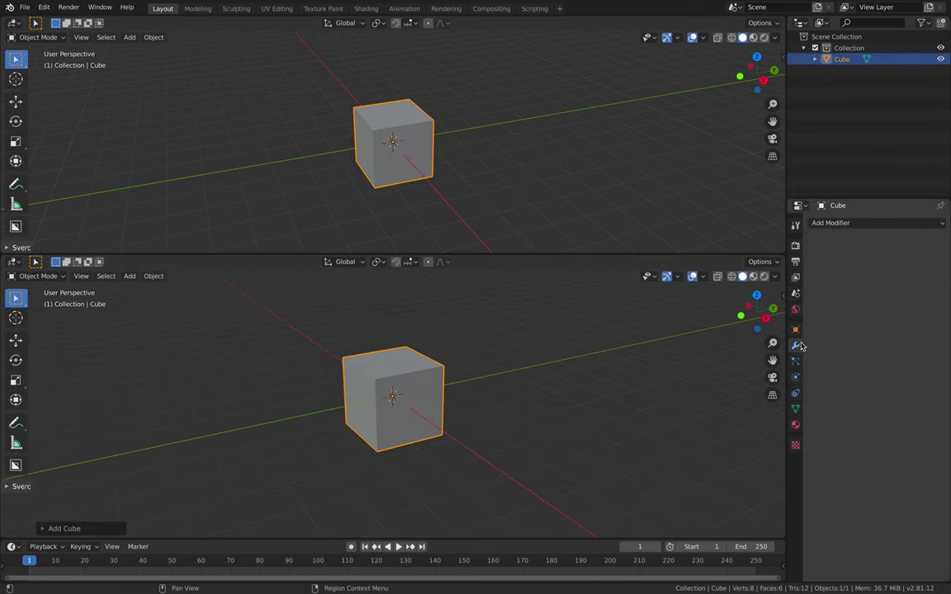
Step: Add a BParticles modifier to the cube and create a new particle simulation for it
left_click(845, 223)
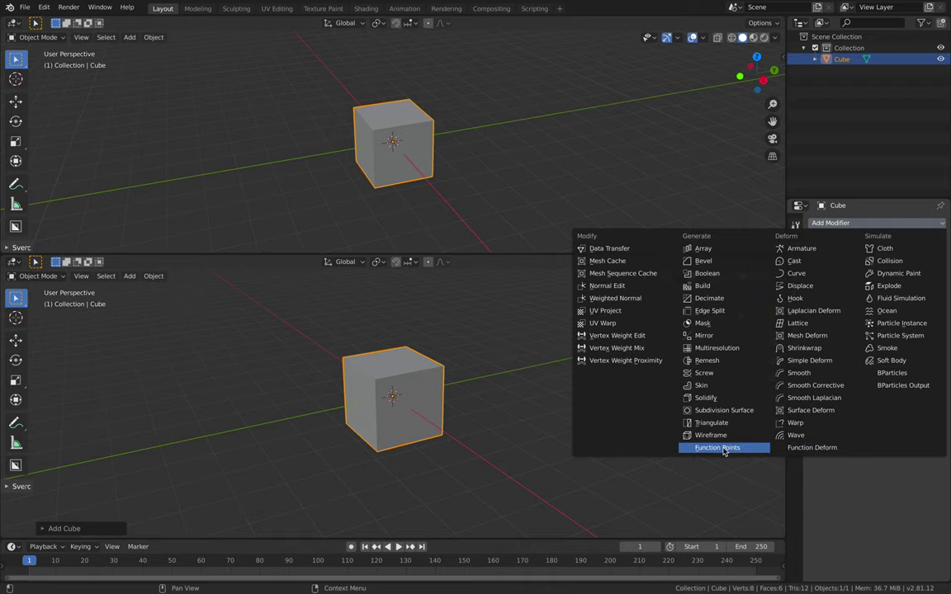
left_click(898, 385)
middle_click_drag(636, 377, 538, 381)
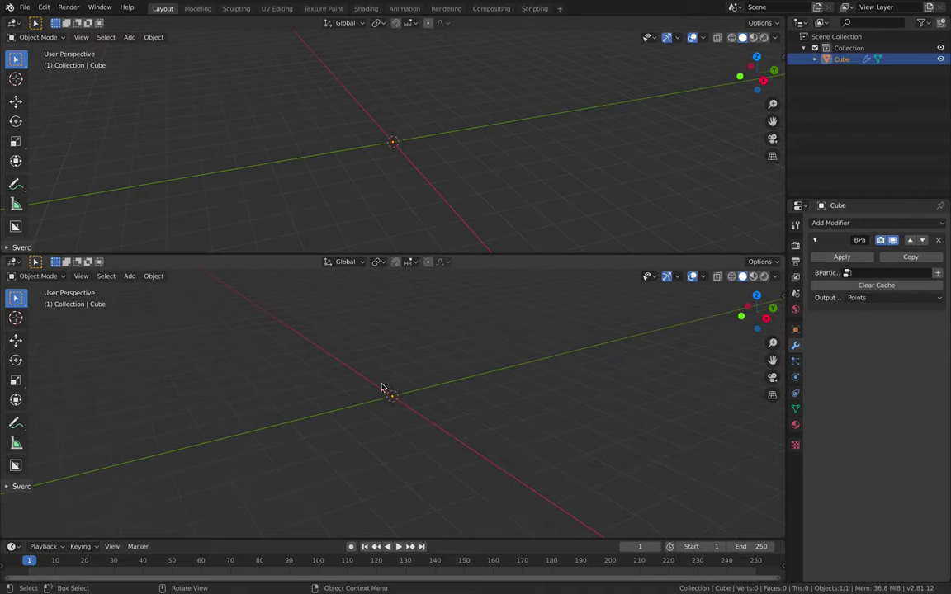
left_click(937, 273)
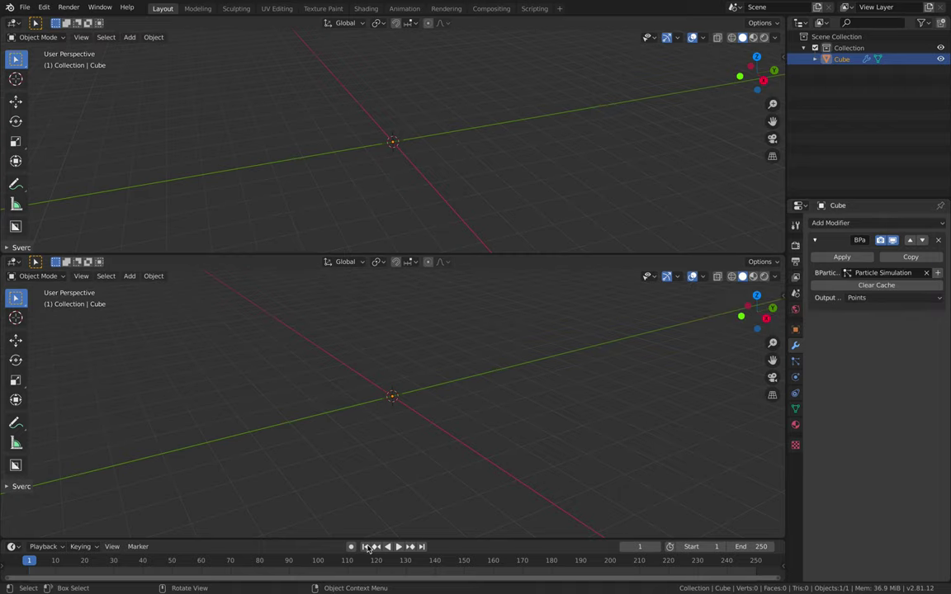
Step: Enlarge the timeline area and play the particle simulation in the viewport
left_click_drag(368, 541, 367, 508)
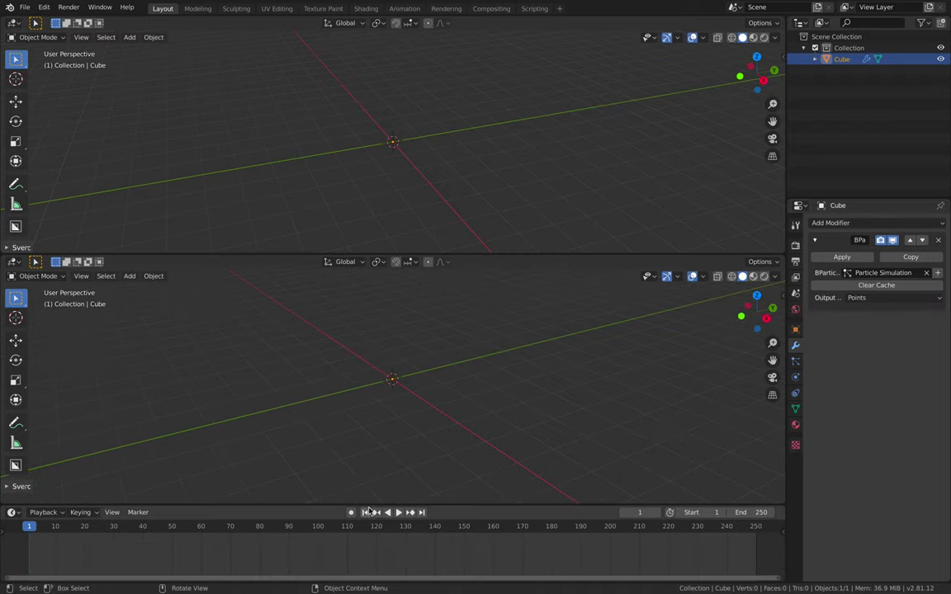
left_click(401, 512)
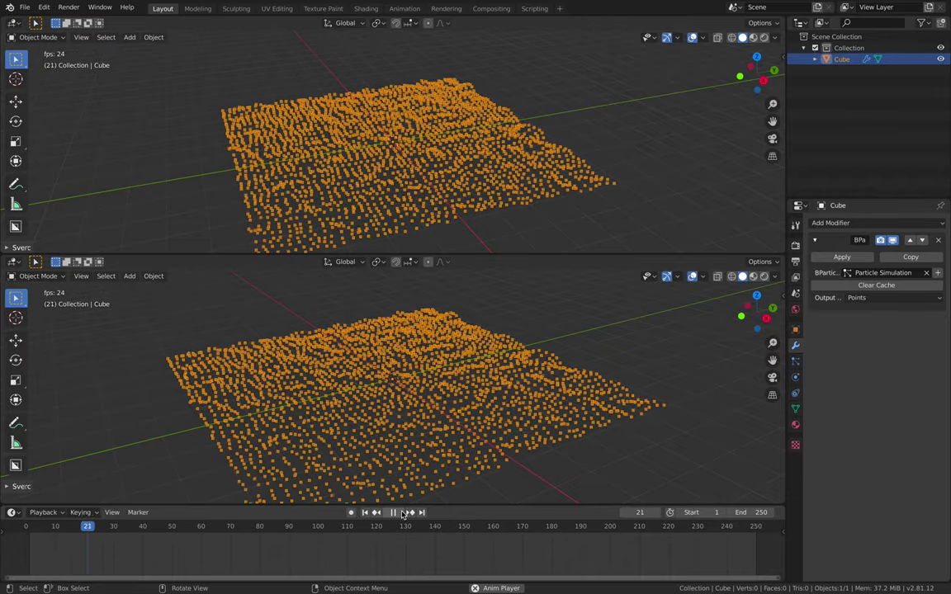
middle_click_drag(467, 392, 442, 364)
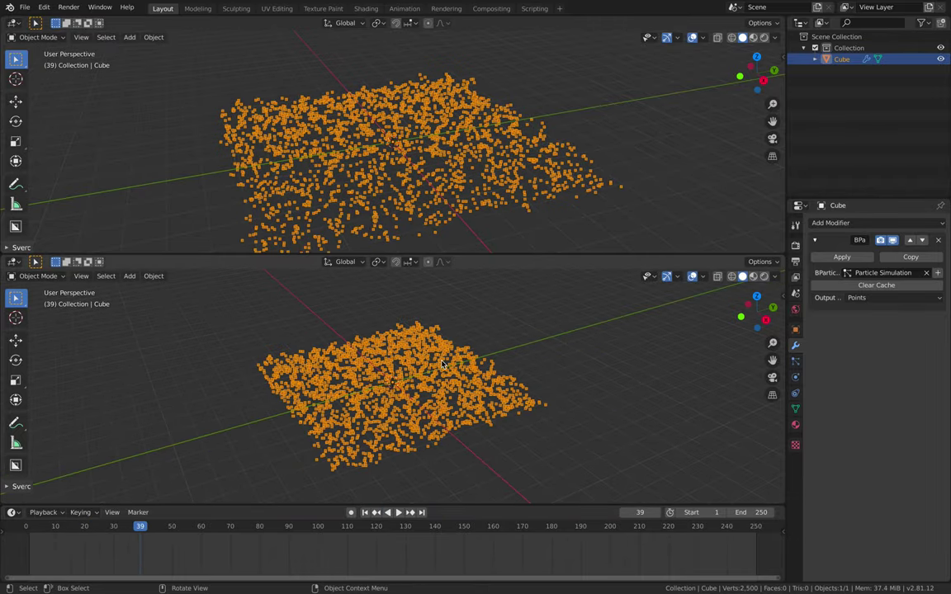
Step: Switch the upper view to the BParticles editor, load the Particle Simulation node tree, and make the editor taller
left_click(12, 23)
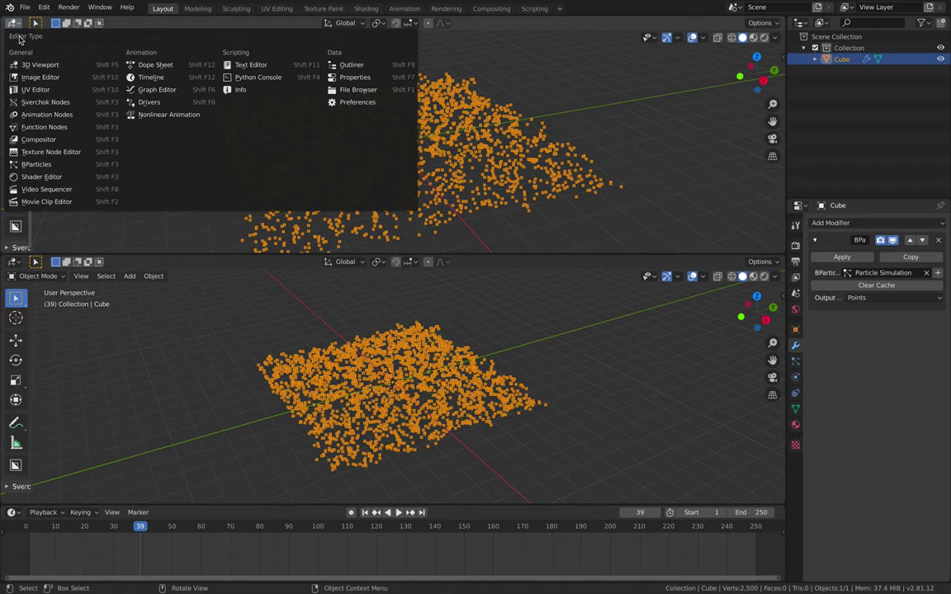
left_click(56, 165)
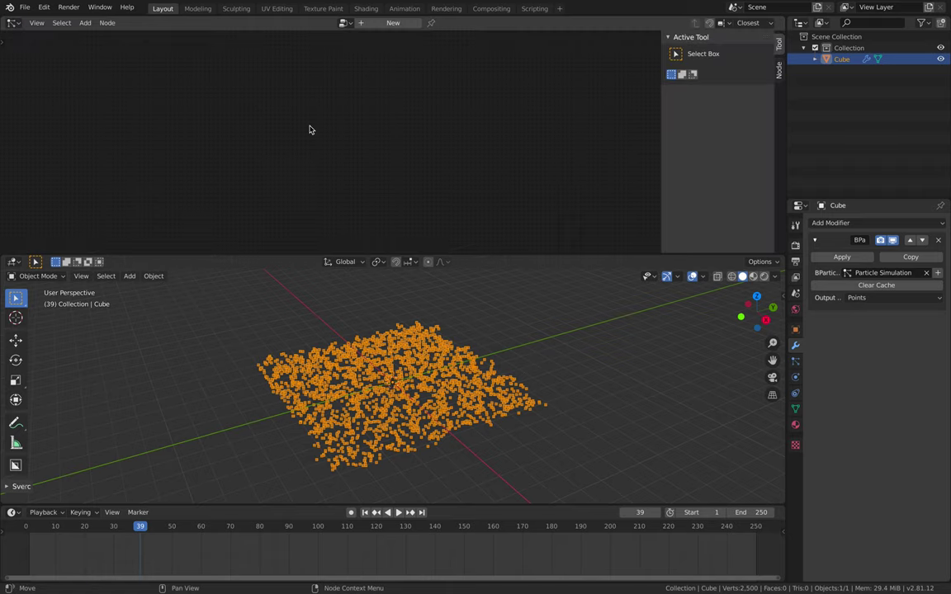
left_click(345, 23)
left_click(373, 40)
scroll(431, 81, "down", 1)
scroll(425, 123, "up", 3)
scroll(422, 157, "up", 1)
middle_click_drag(430, 194, 435, 155)
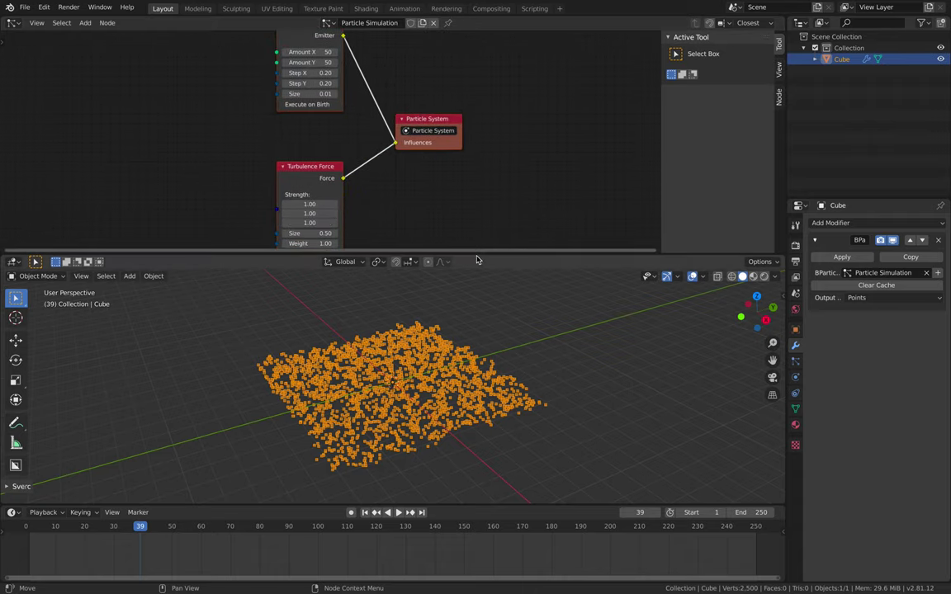
left_click_drag(477, 254, 476, 277)
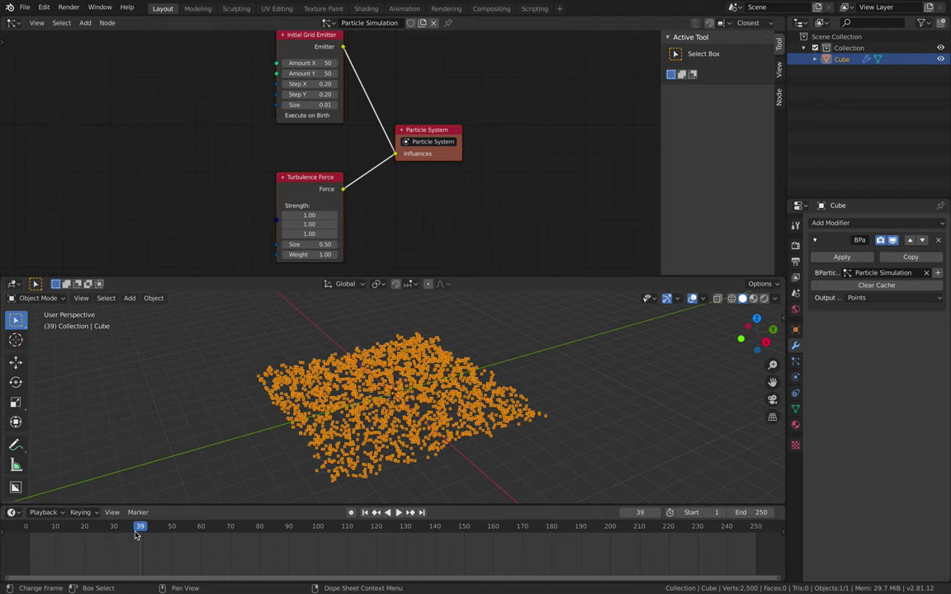
Step: Return to the first frame and replay the particle simulation with its default node settings
left_click_drag(137, 530, 85, 530)
key("space")
left_click(364, 512)
left_click(399, 512)
left_click(399, 512)
Step: Rearrange the emitter, turbulence and particle system nodes, and collapse the node editor's sidebar
left_click_drag(314, 177, 337, 148)
left_click(343, 158)
middle_click_drag(281, 124, 281, 149)
left_click_drag(338, 76, 350, 80)
left_click_drag(436, 145, 448, 142)
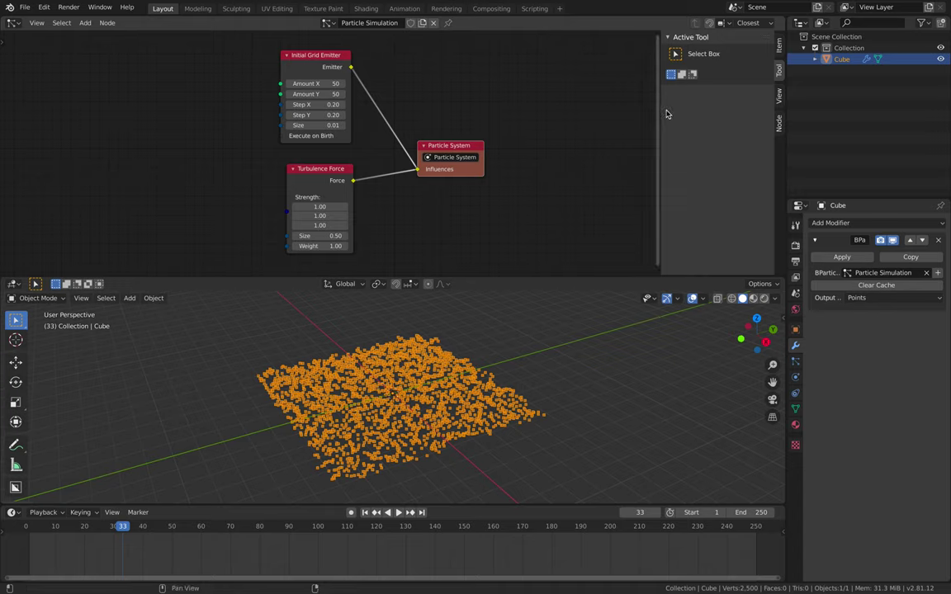
left_click_drag(661, 108, 815, 133)
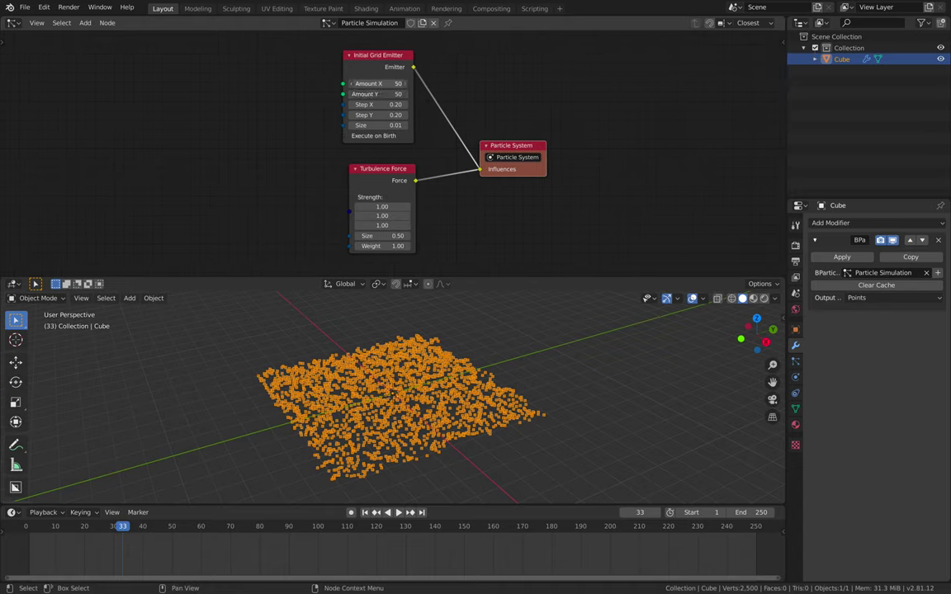
Step: Set the Initial Grid Emitter's Amount X and Amount Y to 20 and replay the simulation from the first frame
type("20")
key("Return")
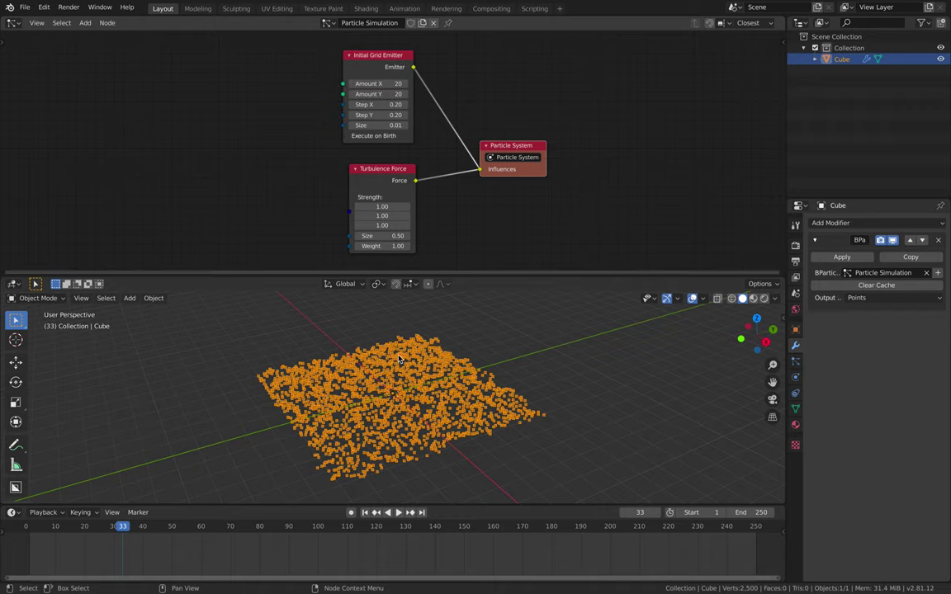
key("shift+Left")
left_click(400, 512)
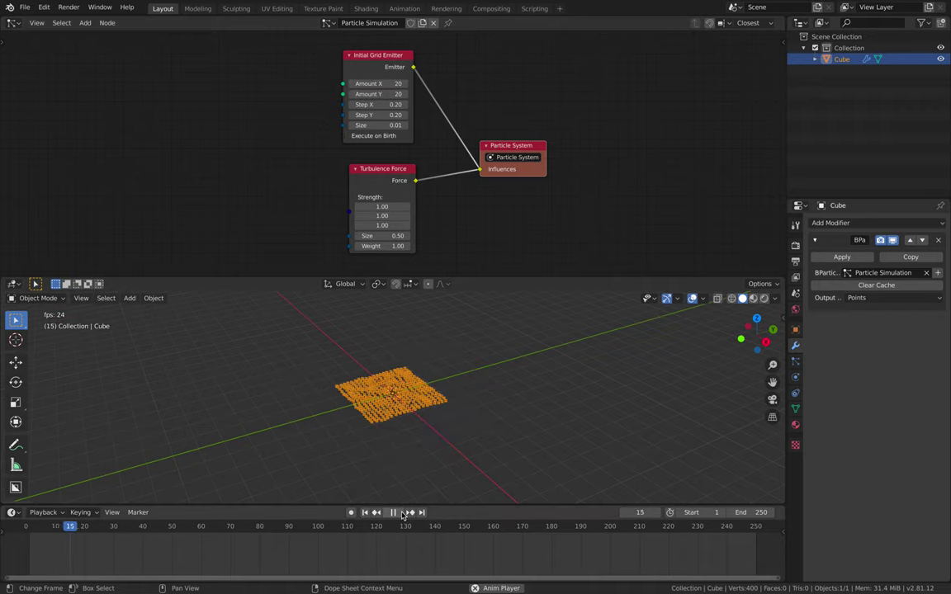
Step: Set the Initial Grid Emitter's Step X, Step Y and Size to 0.10
scroll(406, 433, "up", 1)
left_click_drag(394, 106, 394, 126)
type("0.1")
key("Return")
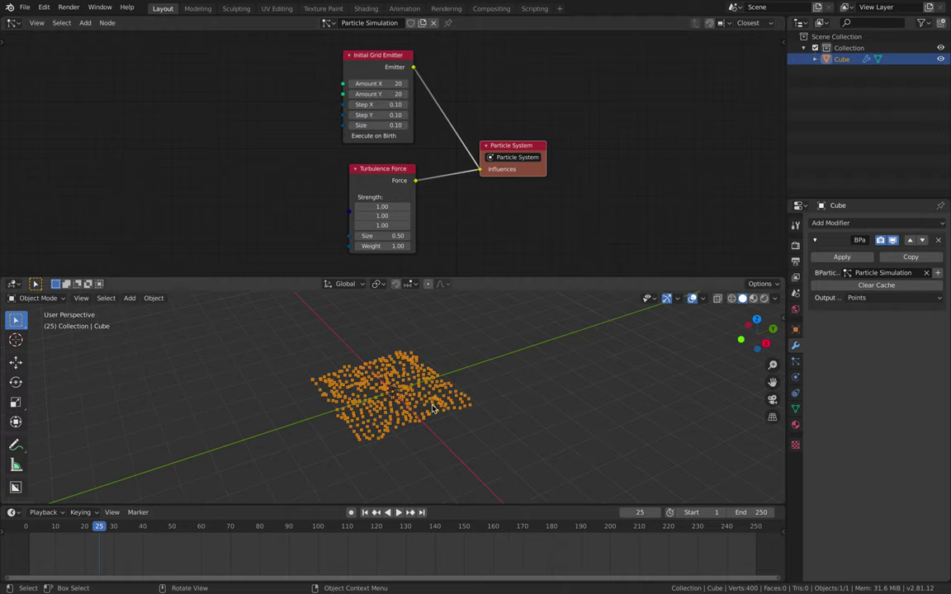
Step: Set the Initial Grid Emitter's Size to 0.50 and replay the simulation from the first frame
left_click(370, 512)
key("space")
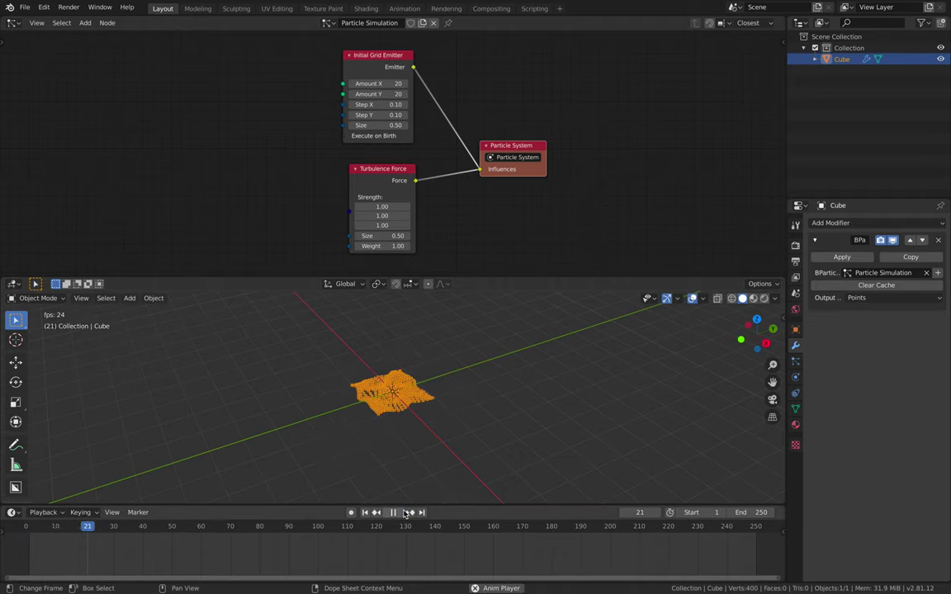
key("space")
middle_click_drag(367, 462, 366, 329)
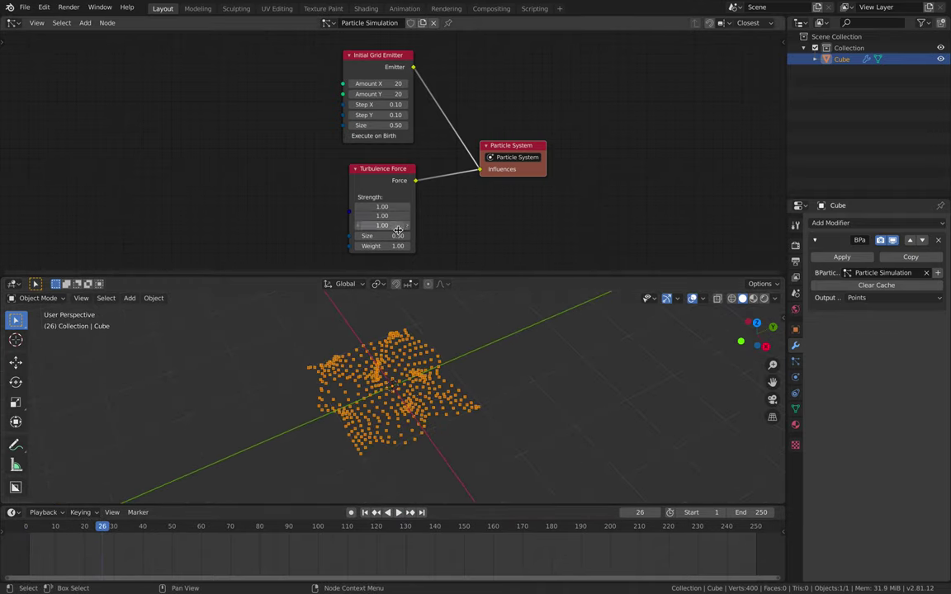
Step: Set all three Strength values of the Turbulence Force to 2.00 and replay the simulation
mouse_move(382, 225)
left_mouse_down()
mouse_move(376, 207)
mouse_move(385, 226)
left_mouse_up()
key("Return")
left_click(365, 512)
left_click(398, 511)
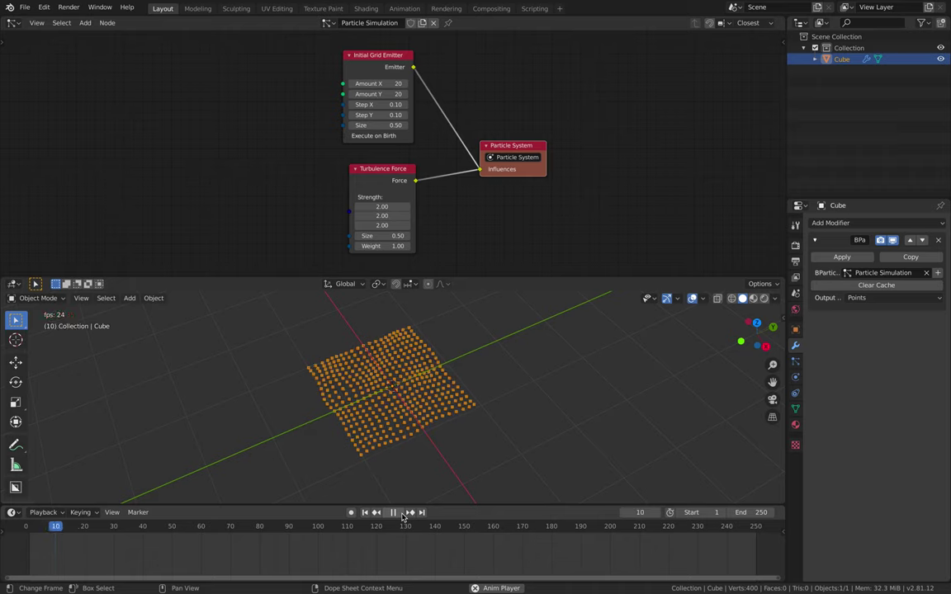
Step: Add a Point Emitter node, connect it to the Particle System's Influences, and play the simulation
middle_click_drag(633, 119, 531, 121)
key("shift+a")
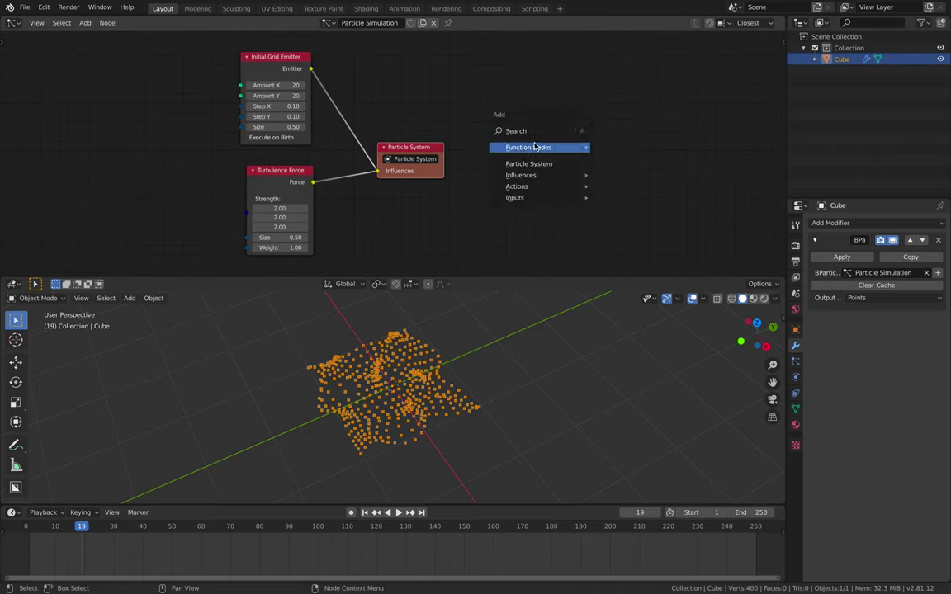
mouse_move(540, 147)
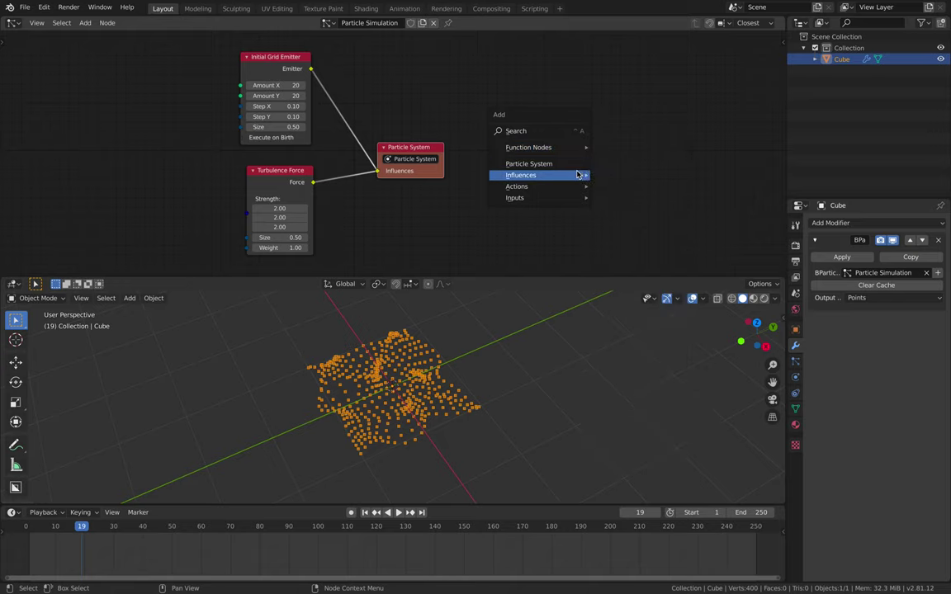
mouse_move(569, 175)
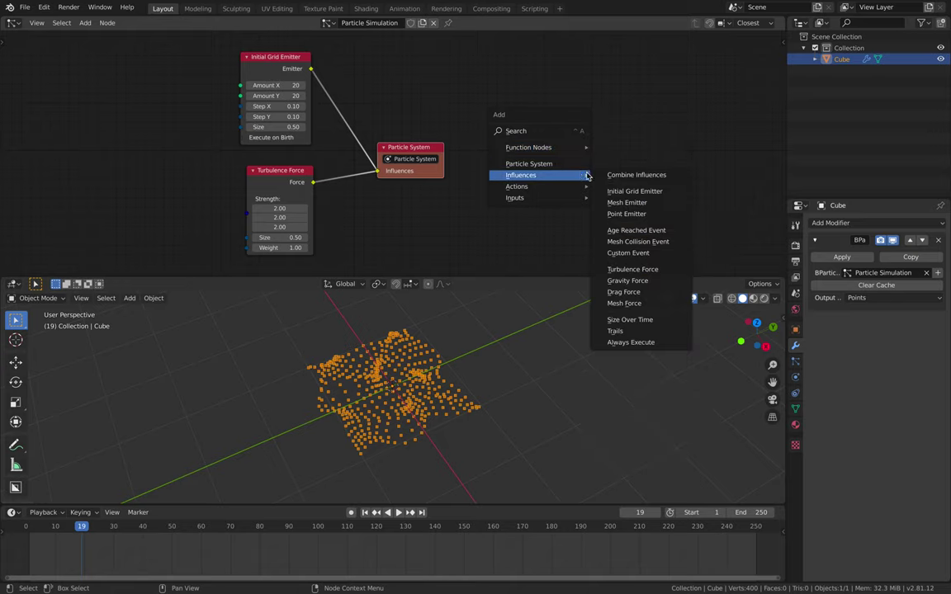
left_click(573, 130)
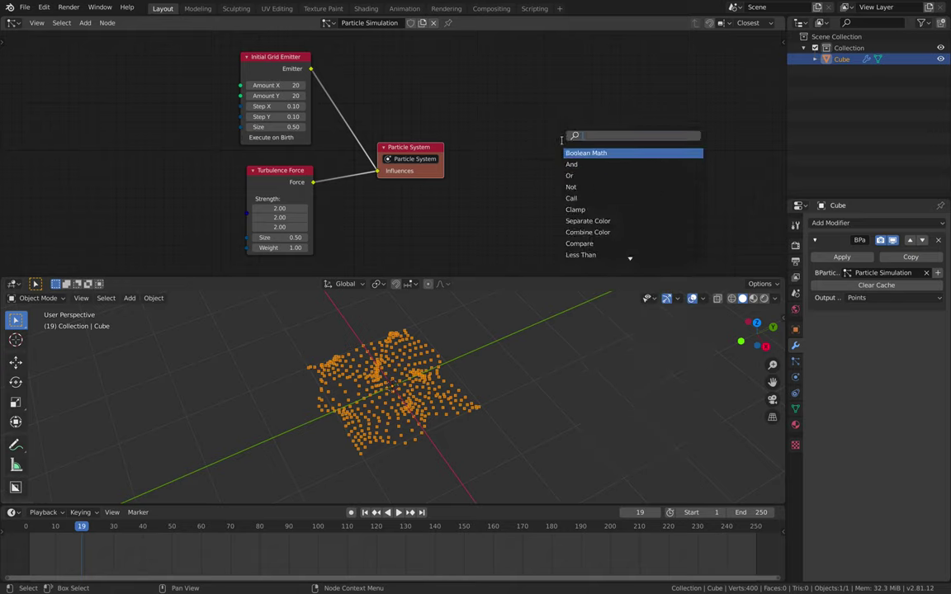
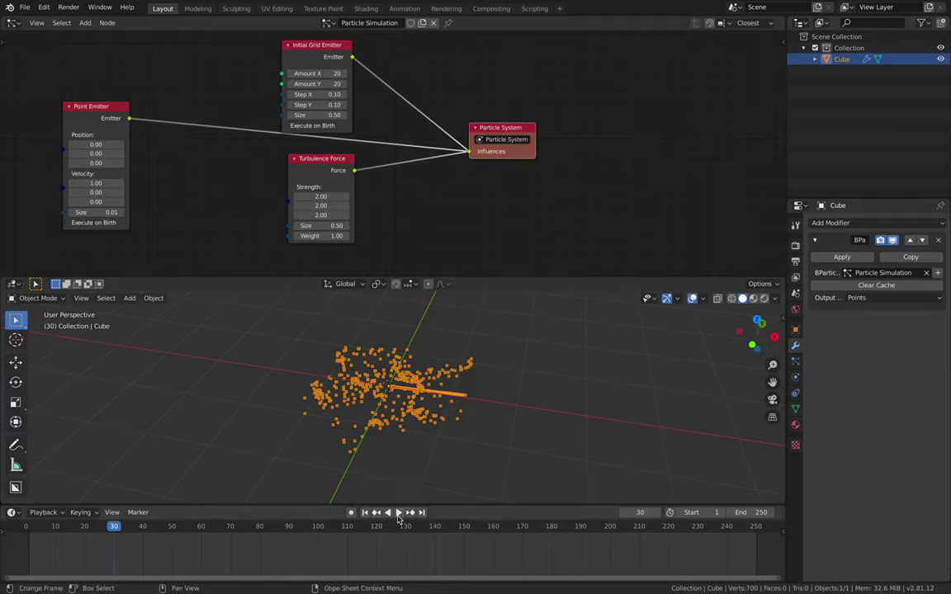
left_click(393, 514)
mouse_move(479, 395)
middle_mouse_down()
mouse_move(464, 386)
mouse_move(476, 363)
mouse_move(488, 390)
middle_mouse_up()
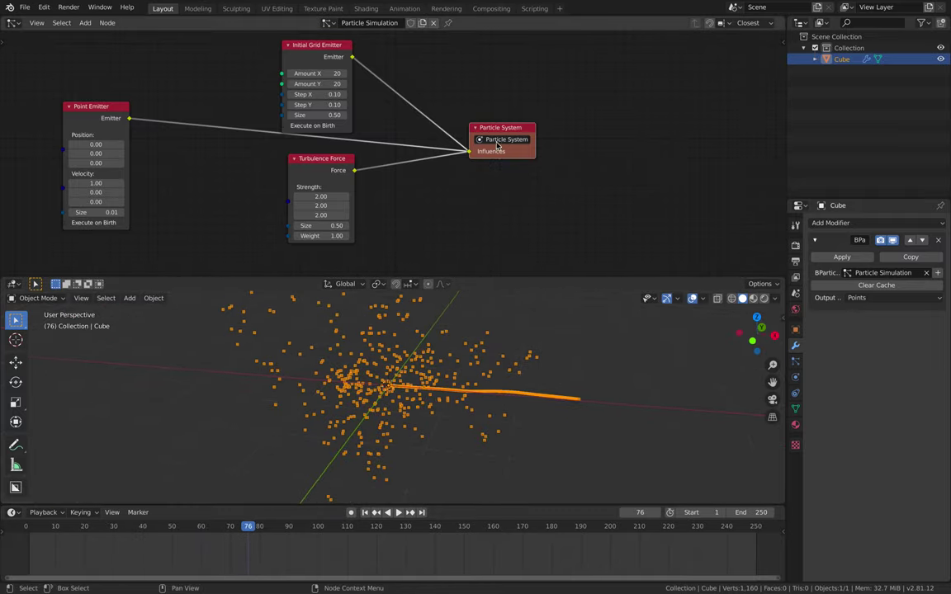
Step: Spread out the node layout by moving the Particle System and Initial Grid Emitter nodes away from the others
left_click_drag(494, 131, 564, 122)
middle_click_drag(478, 138, 480, 146)
left_click_drag(318, 54, 316, 44)
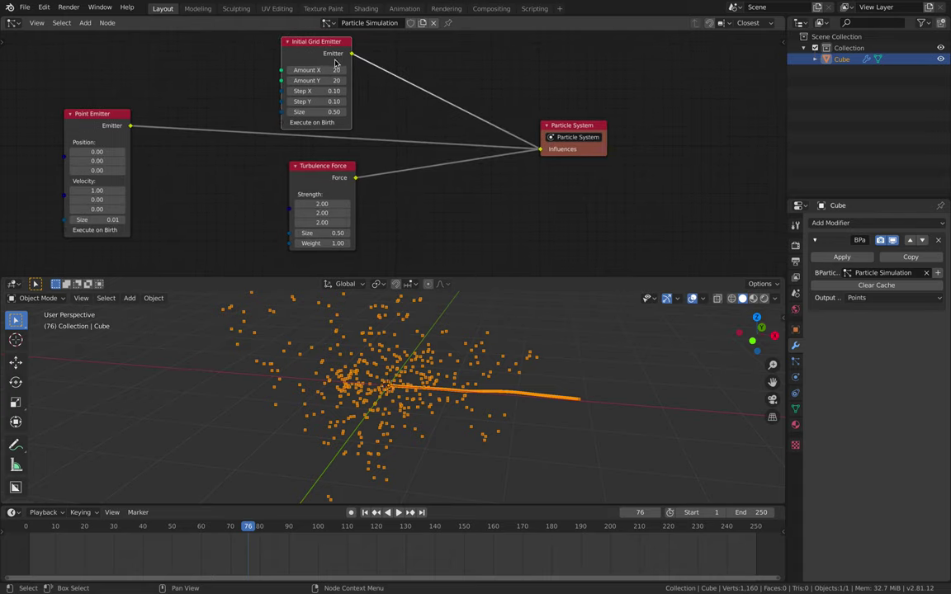
middle_click_drag(341, 63, 341, 71)
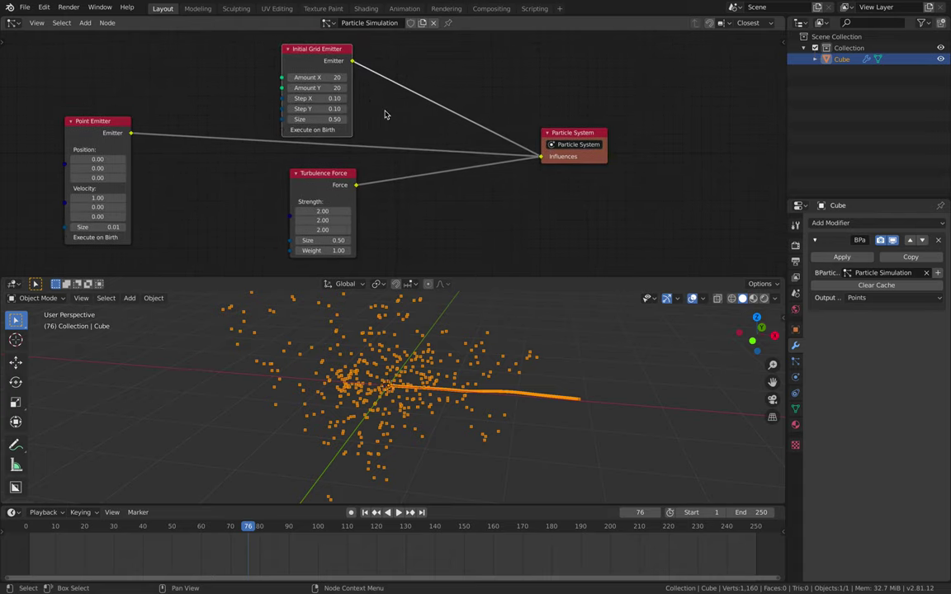
Step: Disconnect the Initial Grid Emitter from the Particle System and replay the simulation from the first frame
left_click(365, 512)
key("space")
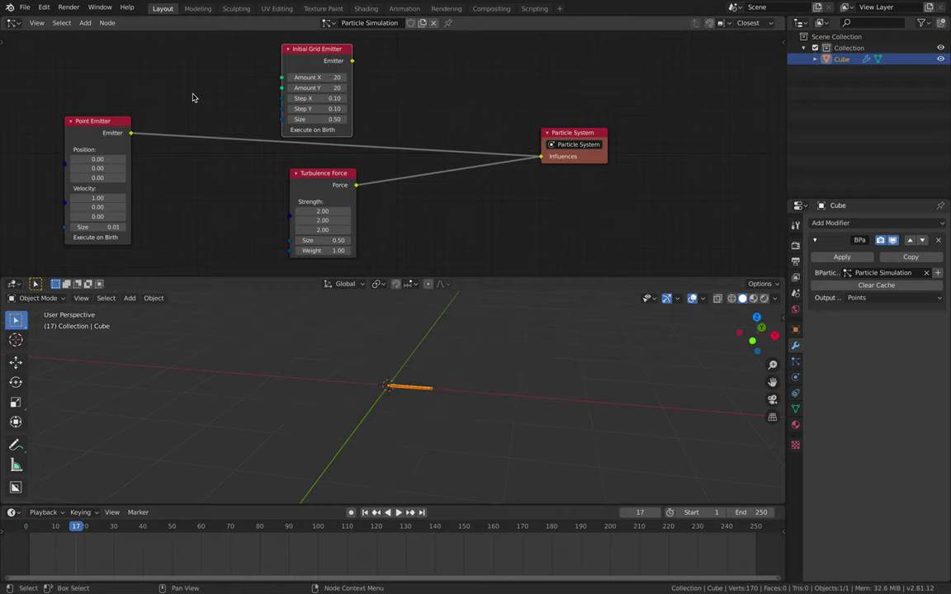
Step: Show the node editor's tools, activate Annotate and Links Cut in turn, and return to Select Box
key("t")
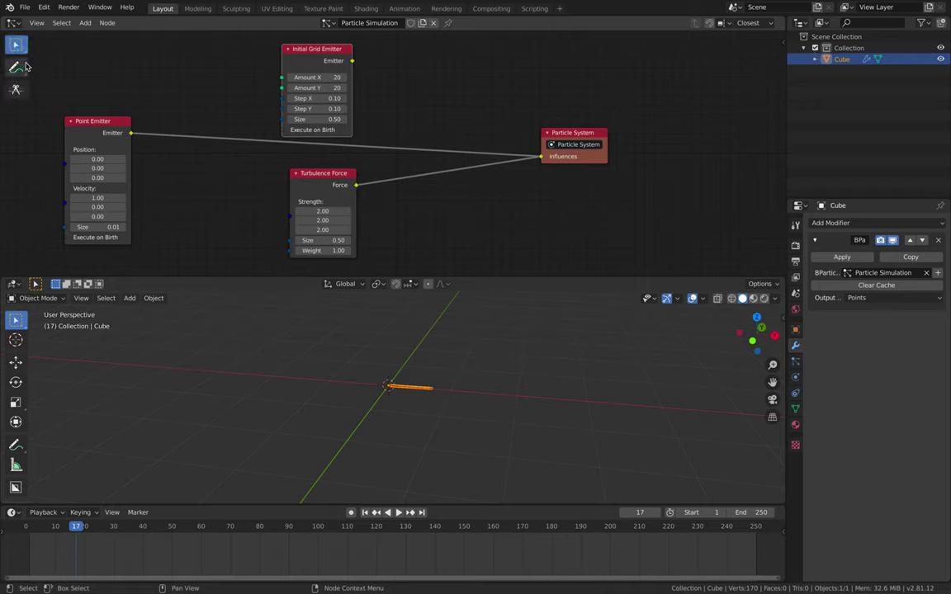
left_click(20, 72)
left_click(15, 92)
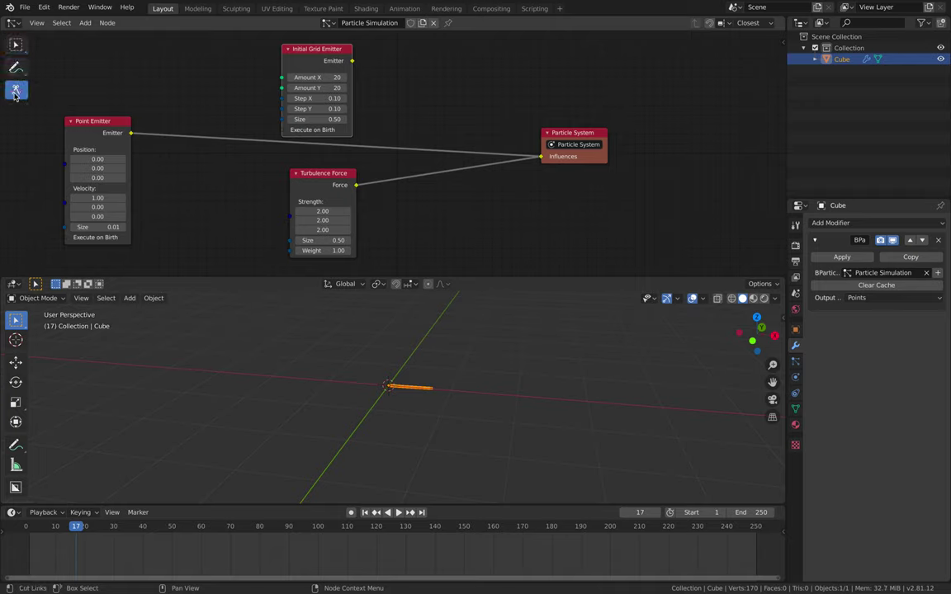
left_click(17, 47)
middle_click_drag(192, 81, 204, 90)
left_click_drag(336, 63, 333, 65)
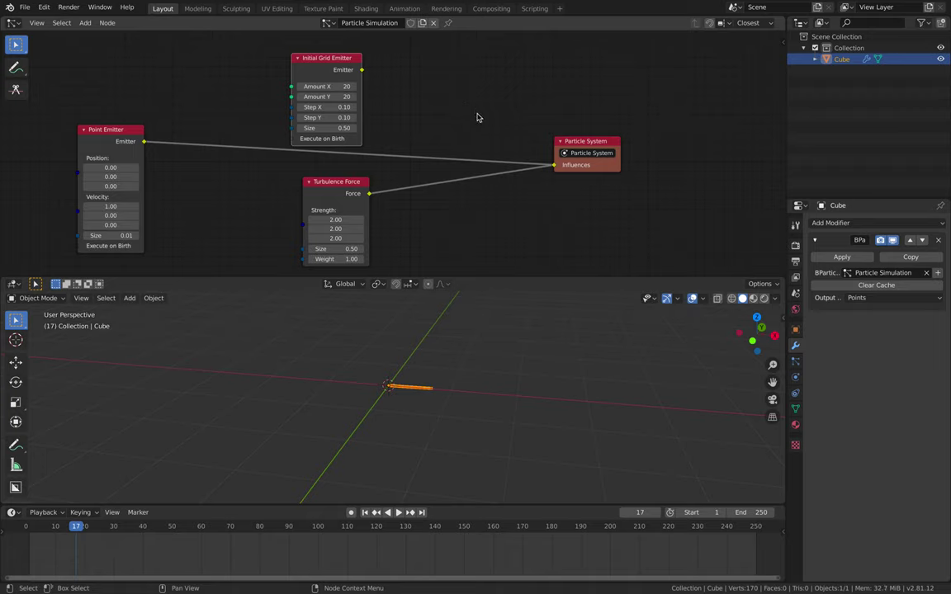
Step: Replay the simulation from the first frame with only the Point Emitter and Turbulence Force connected
middle_click_drag(477, 115, 482, 107)
left_click(365, 513)
left_click(400, 514)
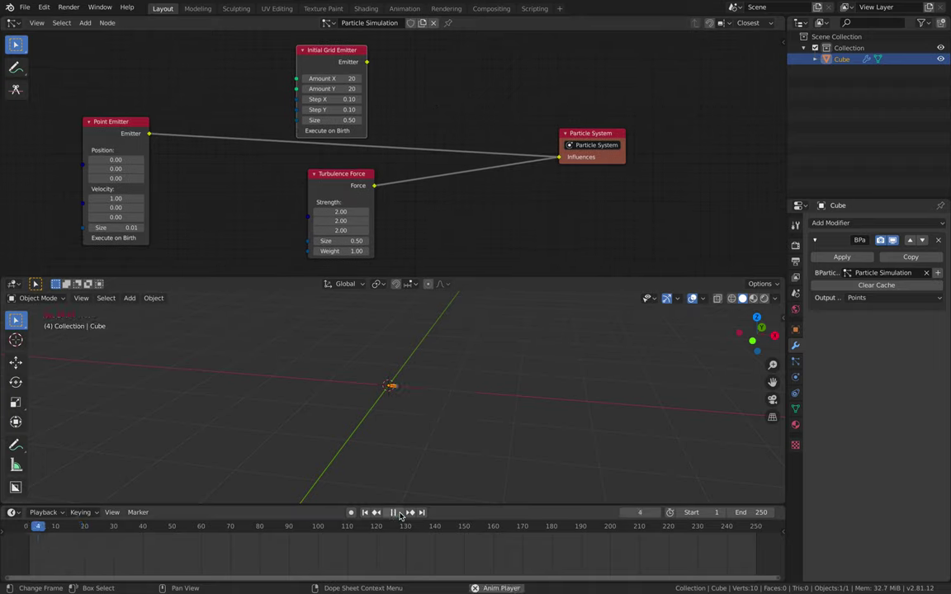
left_click(396, 513)
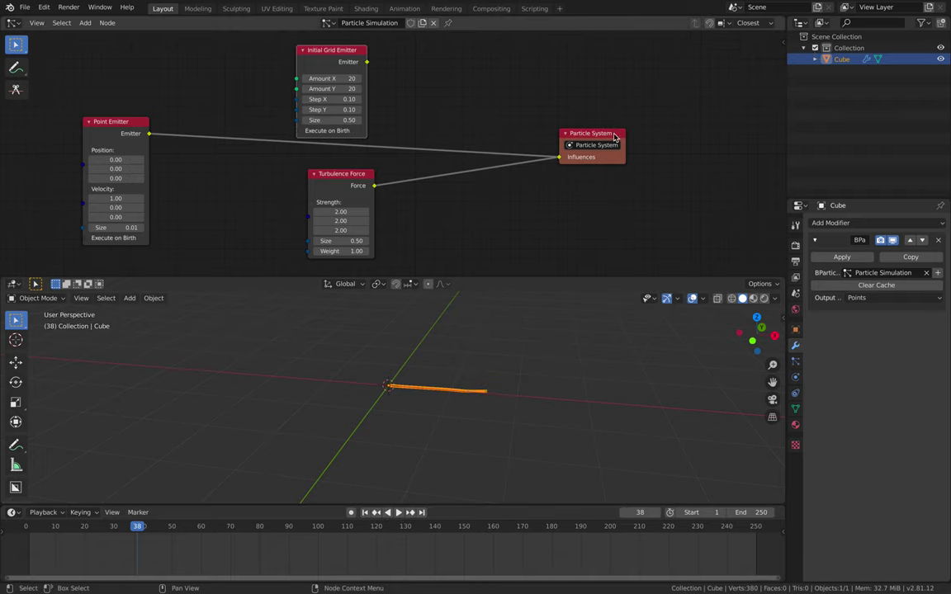
Step: Add a Gravity Force node beside the Turbulence Force and connect it to the Particle System's Influences
key("shift+a")
left_click(497, 96)
type("foir")
key("BackSpace")
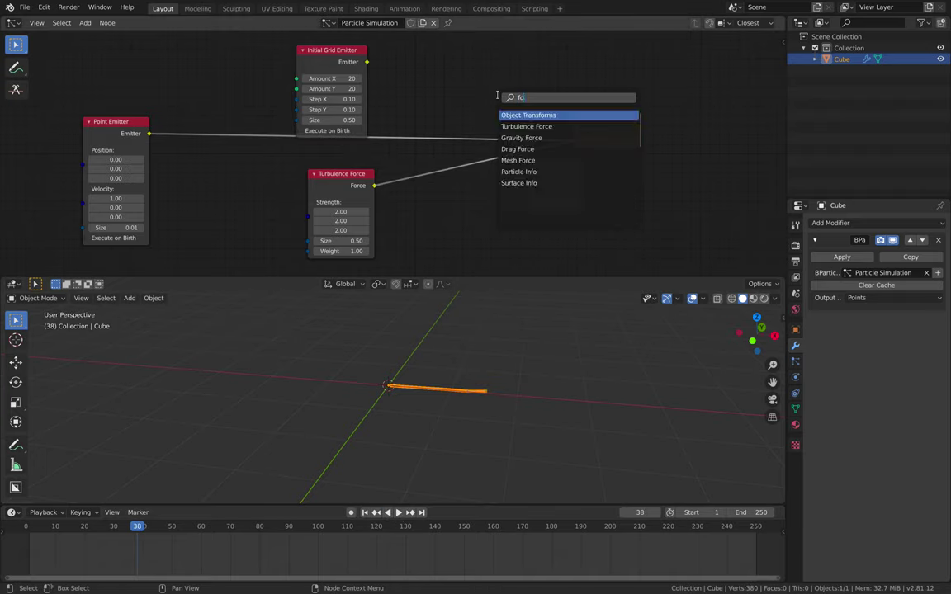
type("r")
key("Down")
key("Down")
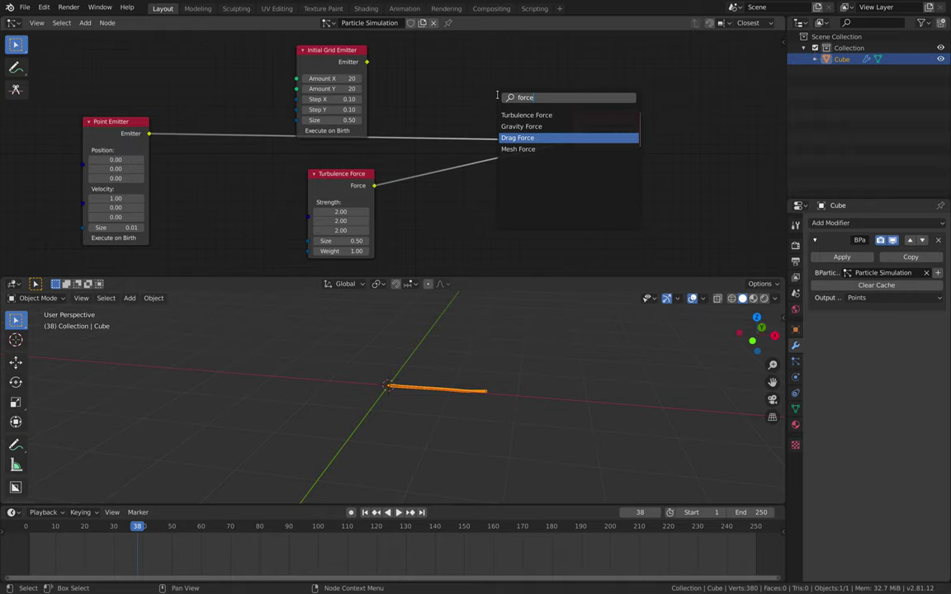
key("Up")
key("Return")
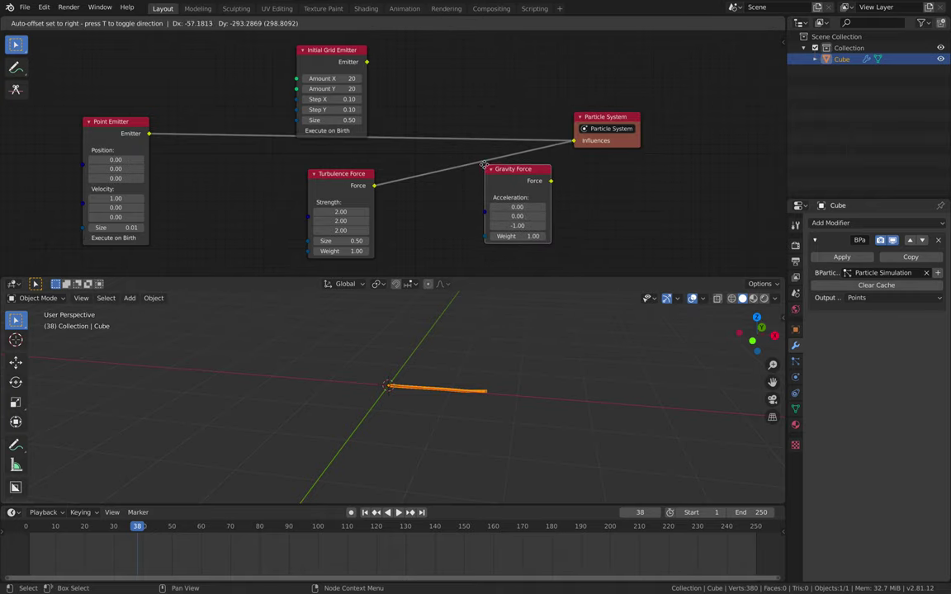
left_click(549, 206)
left_click_drag(567, 159, 638, 118)
Step: Replay the simulation from the first frame with the Gravity Force connected
left_click(366, 512)
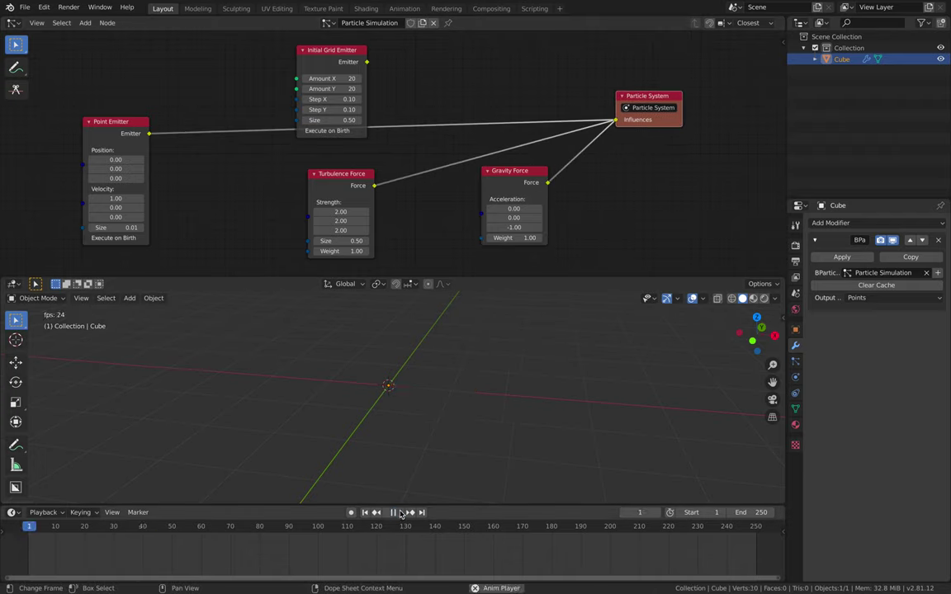
left_click(400, 513)
middle_click_drag(417, 437, 452, 420)
Step: Set all three Turbulence Force strength components to 5, replay the simulation from the first frame, and save the file
left_click_drag(346, 221, 340, 212)
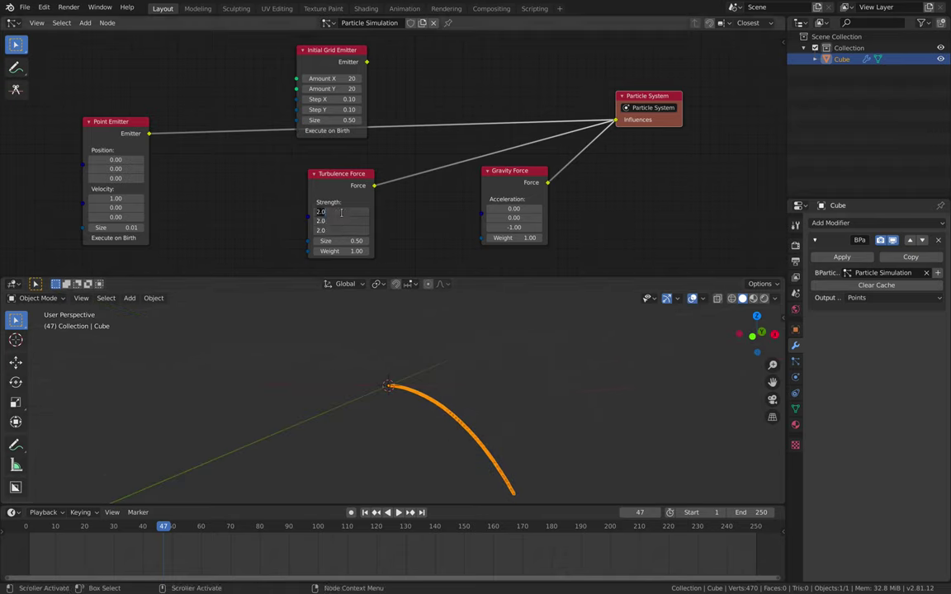
key("Return")
key("shift+Left")
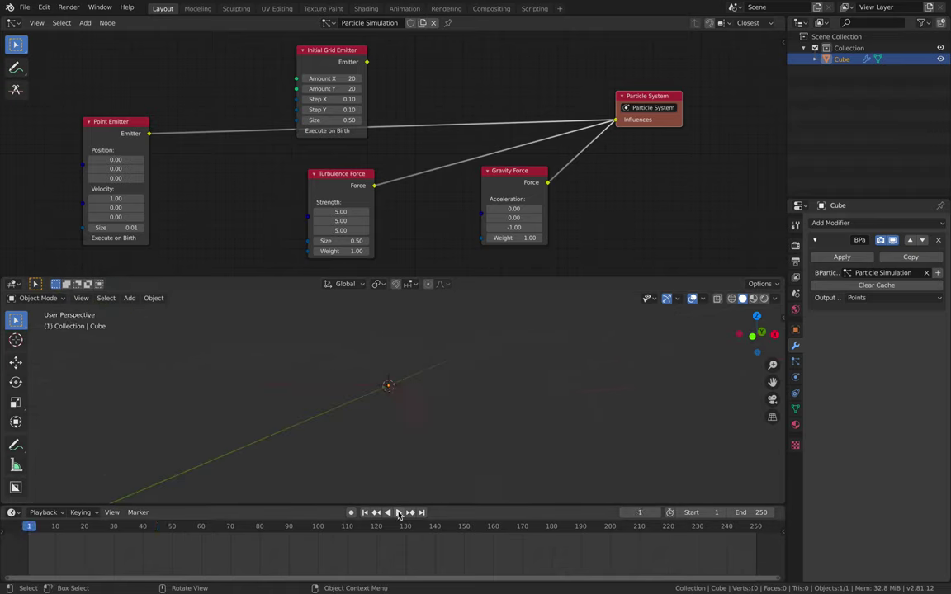
left_click(400, 513)
left_click(401, 513)
middle_click_drag(431, 479, 488, 430)
key("ctrl+s")
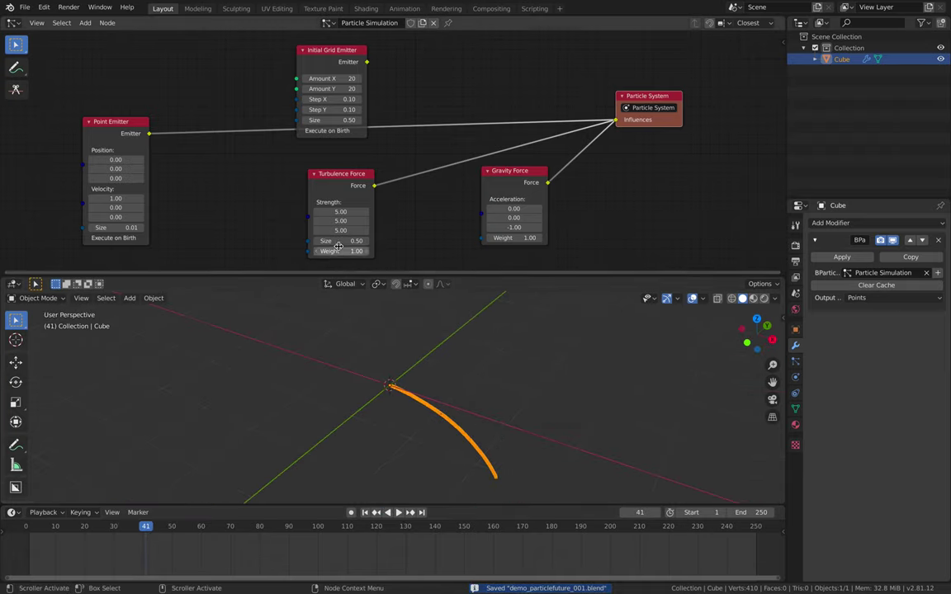
Step: Set the Turbulence Force size to 2.78, replay the simulation from the first frame, and save the file
left_click_drag(348, 241, 352, 241)
left_click(365, 512)
left_click(398, 513)
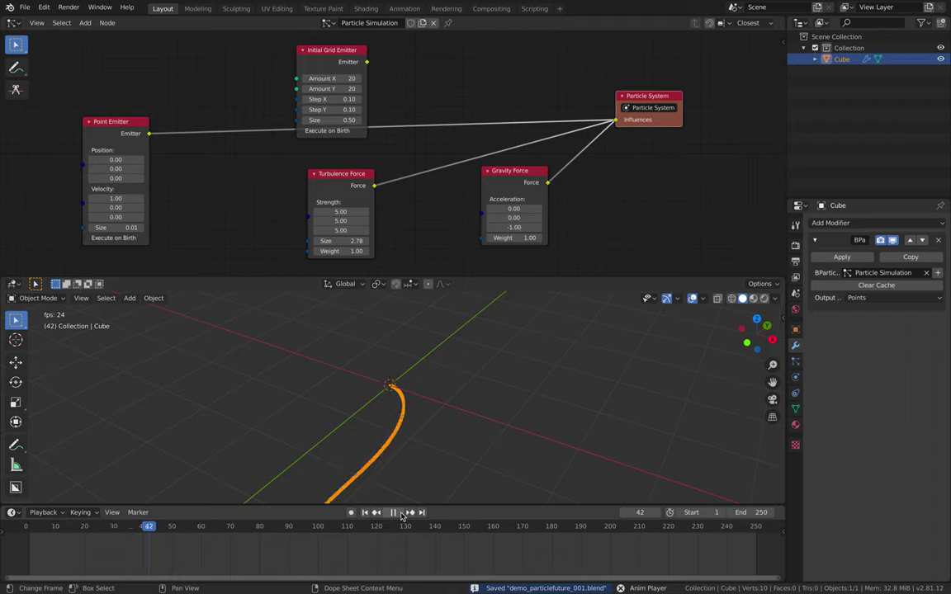
left_click(402, 515)
middle_click_drag(394, 418, 432, 413)
middle_click_drag(432, 413, 431, 319, "shift")
key("ctrl+s")
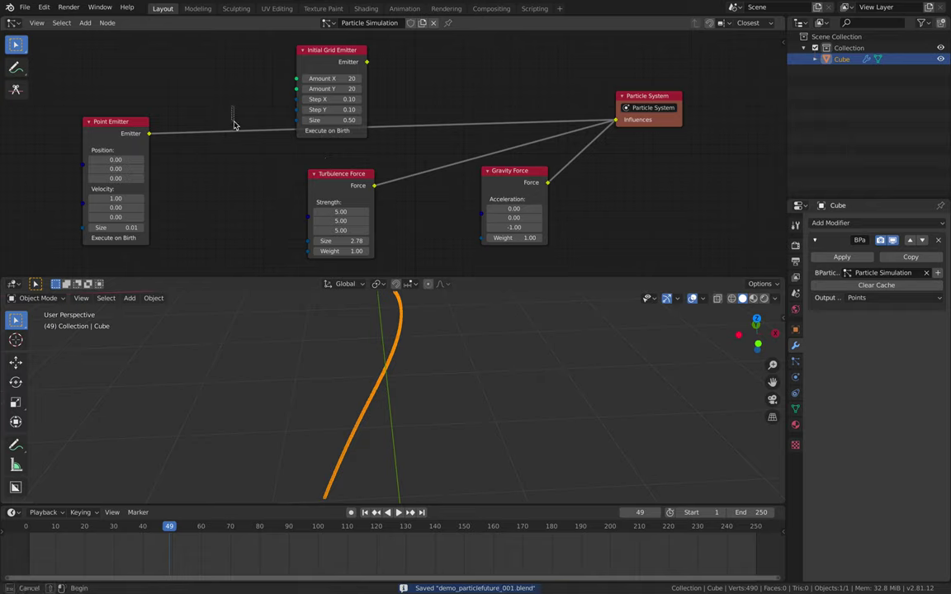
Step: Feed the Particle System from the Initial Grid Emitter instead of the Point Emitter and replay the simulation from the start
right_click_drag(252, 92, 247, 140, "ctrl")
left_click_drag(366, 62, 615, 119)
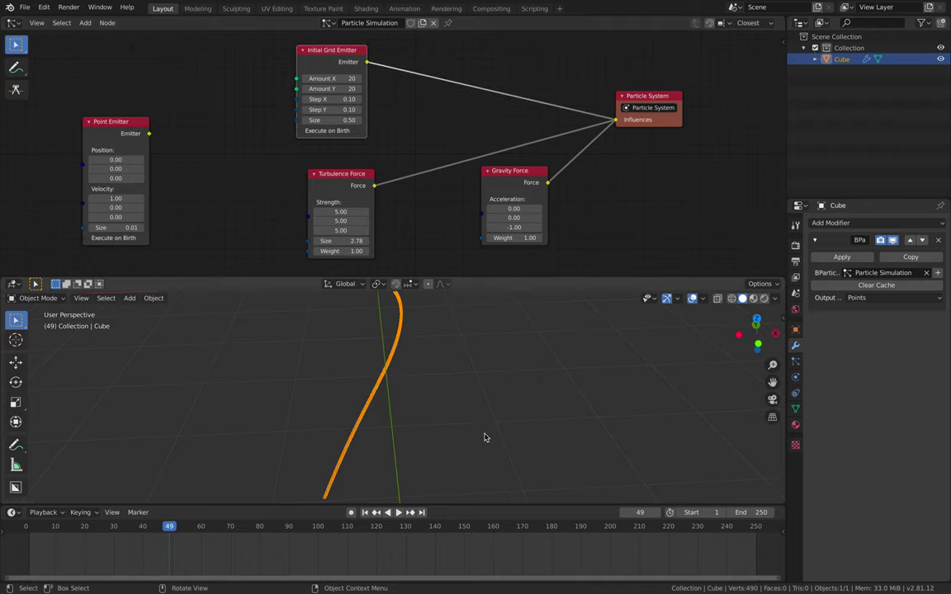
left_click(366, 512)
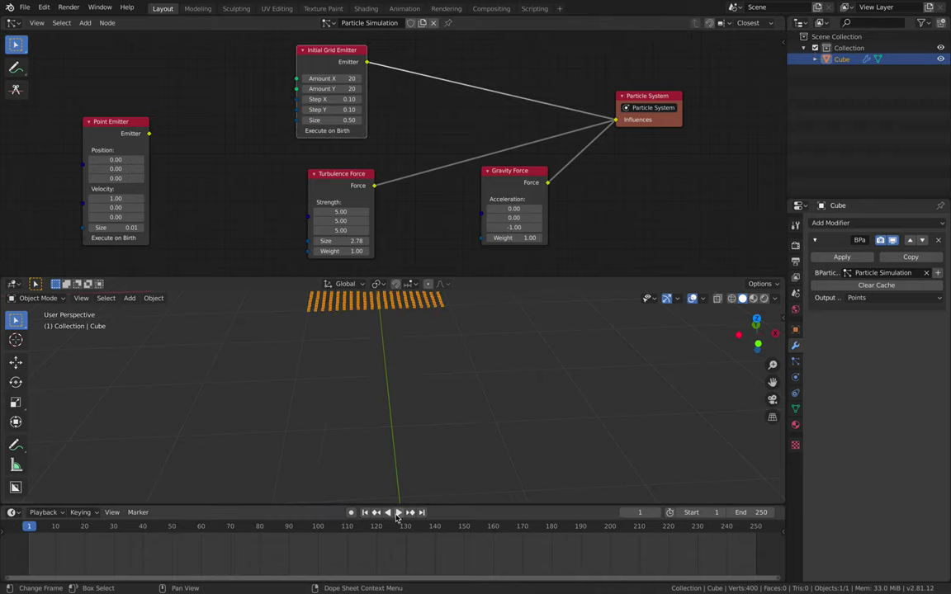
left_click(399, 512)
left_click(393, 513)
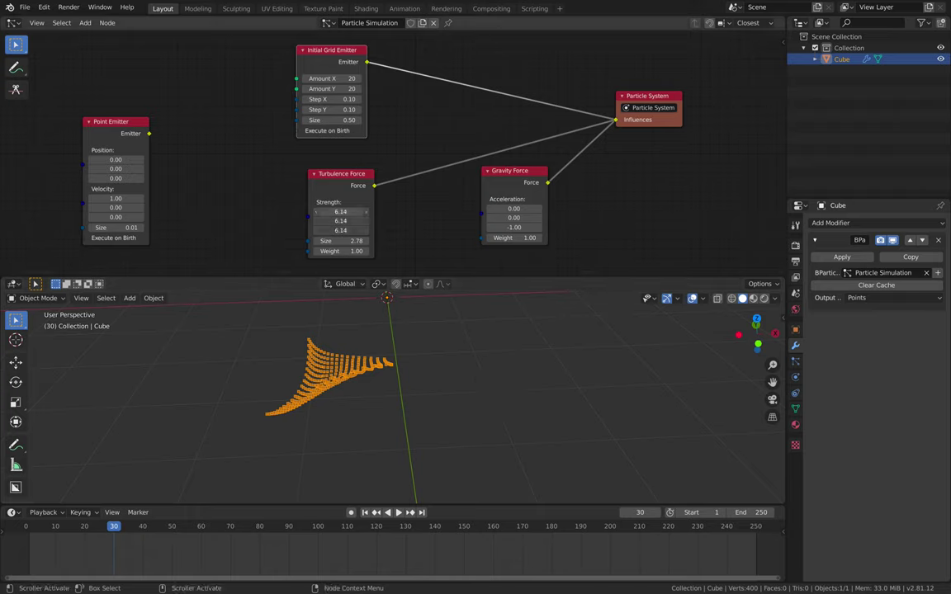
Step: Set the Turbulence Force strength to 6.14 on all axes and its size to 1.88, and replay the simulation
left_click_drag(340, 241, 324, 241)
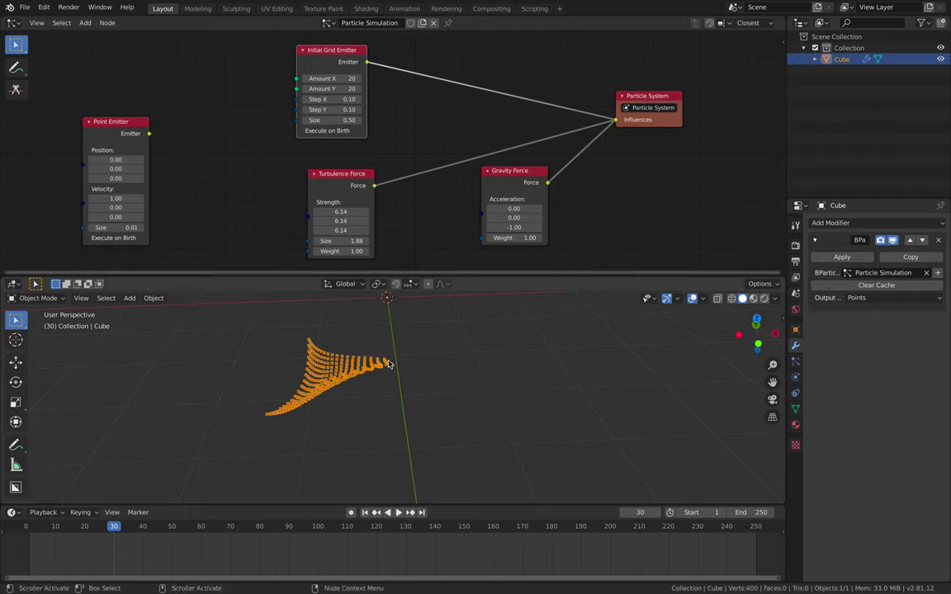
left_click(365, 512)
left_click(399, 512)
left_click(399, 514)
mouse_move(435, 401)
middle_mouse_down()
mouse_move(489, 397)
mouse_move(452, 394)
middle_mouse_up()
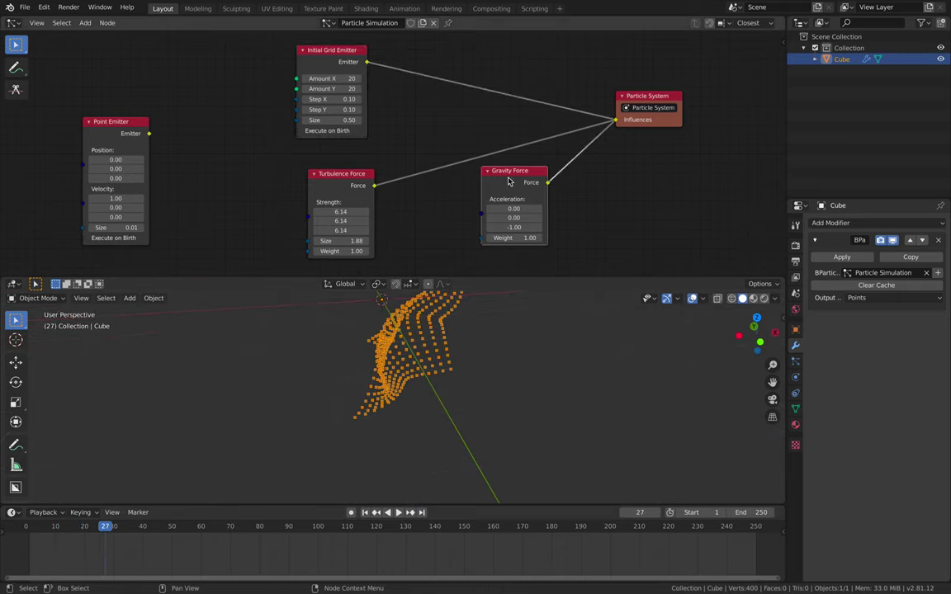
Step: Delete the Gravity Force node, replay the simulation with turbulence only, and save the file
left_click(509, 172)
key("x")
left_click(366, 512)
left_click(399, 512)
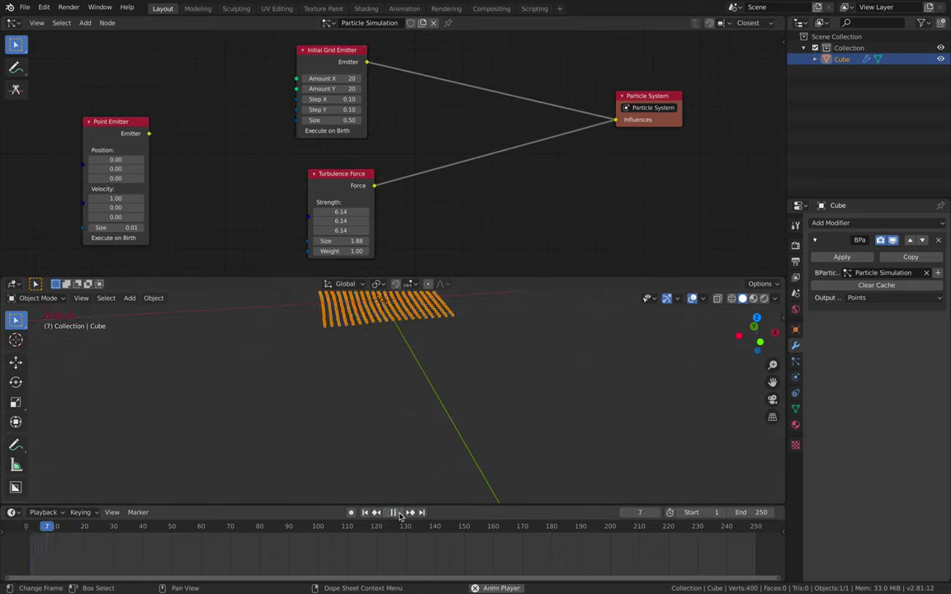
left_click(394, 512)
middle_click_drag(420, 453, 443, 420)
key("ctrl+s")
Step: Deselect the particle object and replay the grid simulation from the first frame, viewed from another angle
key("alt+a")
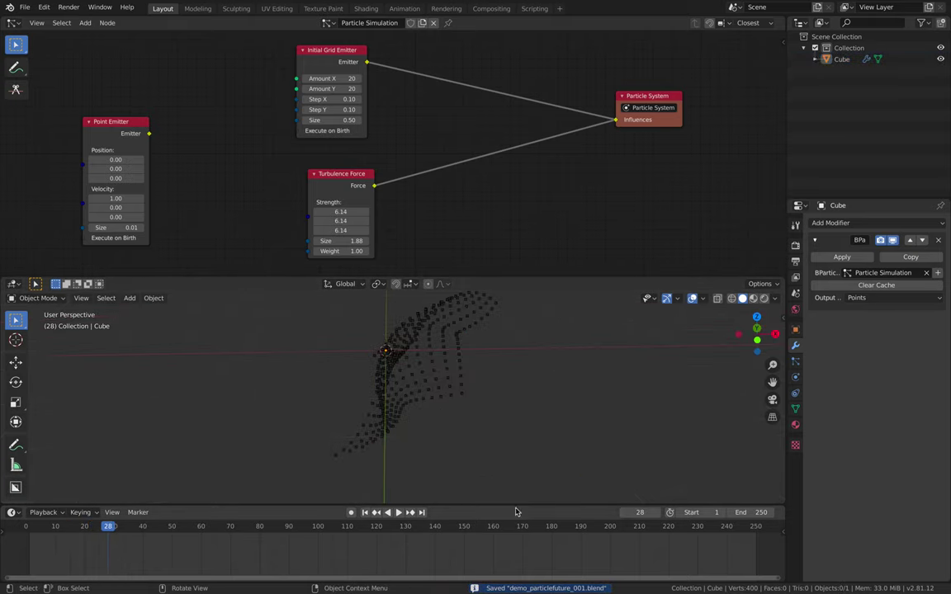
middle_click_drag(512, 446, 449, 416)
left_click(364, 512)
left_click(399, 512)
left_click(394, 513)
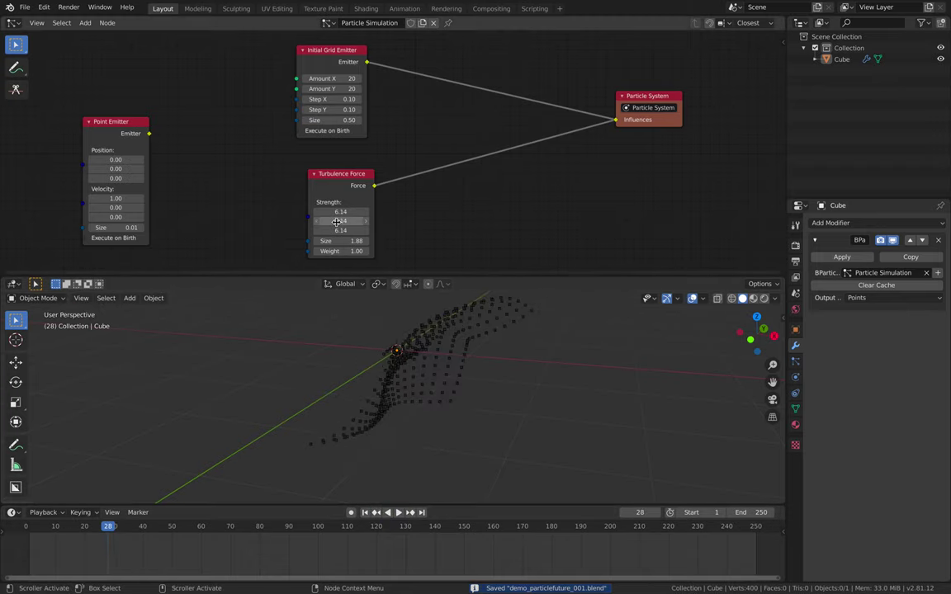
Step: Set all three Turbulence Force strength components to 3, replay the simulation, and save the file
left_click_drag(337, 230, 340, 212)
type("3")
key("Return")
left_click(365, 512)
left_click(398, 513)
left_click(393, 512)
key("ctrl+s")
Step: Move the Turbulence Force node closer to the Initial Grid Emitter and select the Cube particle object in the viewport
middle_click_drag(231, 109, 246, 107)
left_click_drag(340, 173, 356, 162)
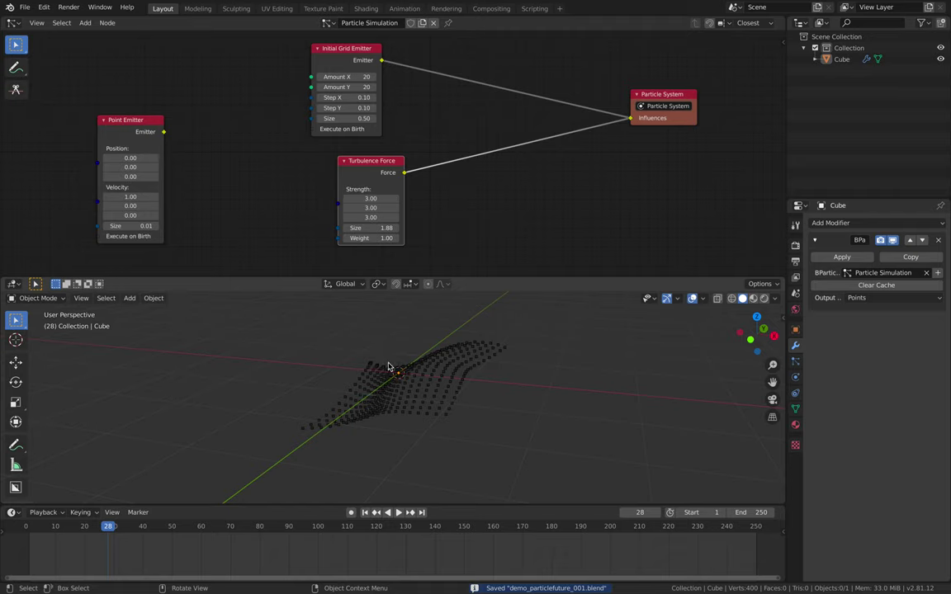
middle_click_drag(388, 367, 409, 376)
left_click(430, 363)
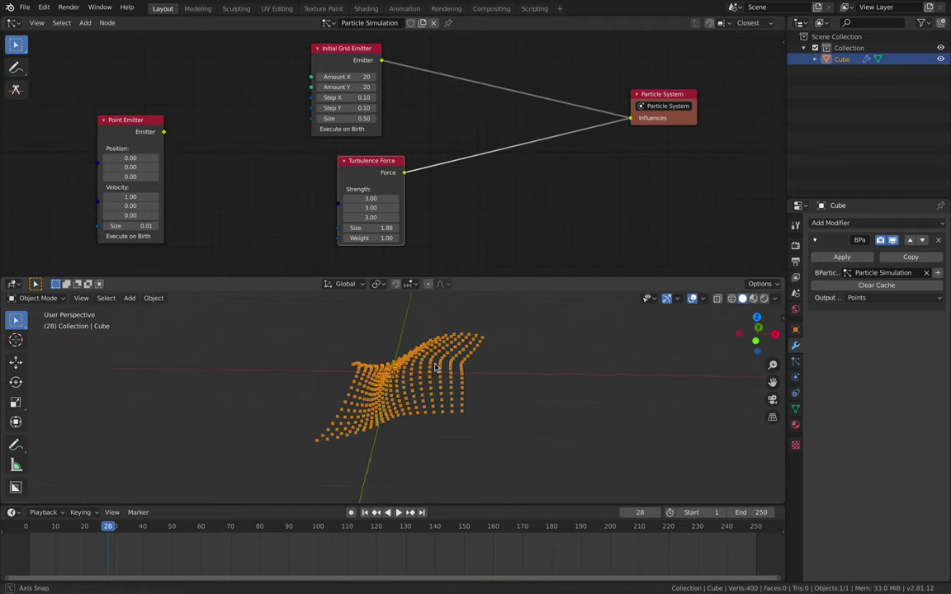
left_click(25, 7)
mouse_move(82, 172)
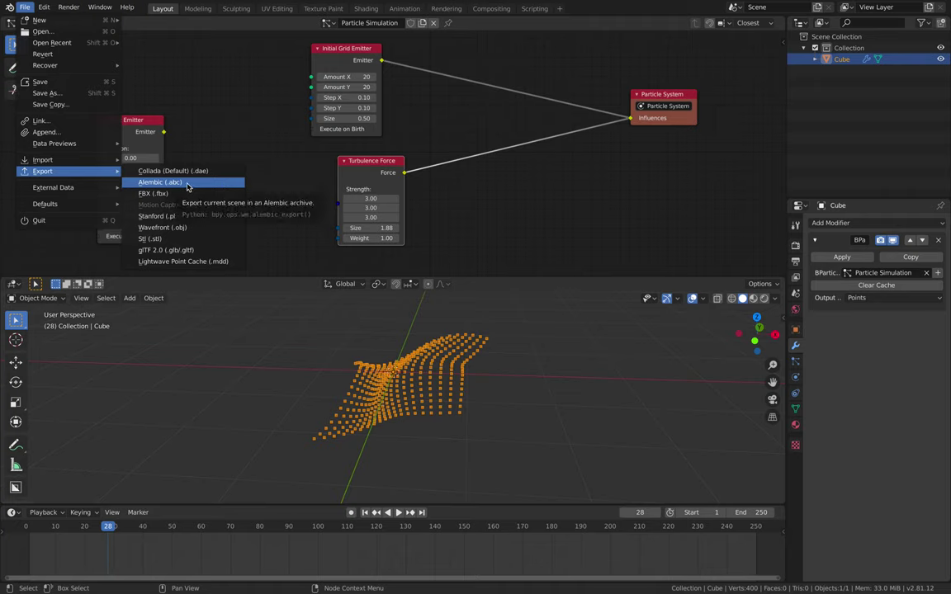
middle_click_drag(386, 332, 367, 332)
Step: Add a Displace modifier with strength 0 to the Cube and save the file
left_click(841, 222)
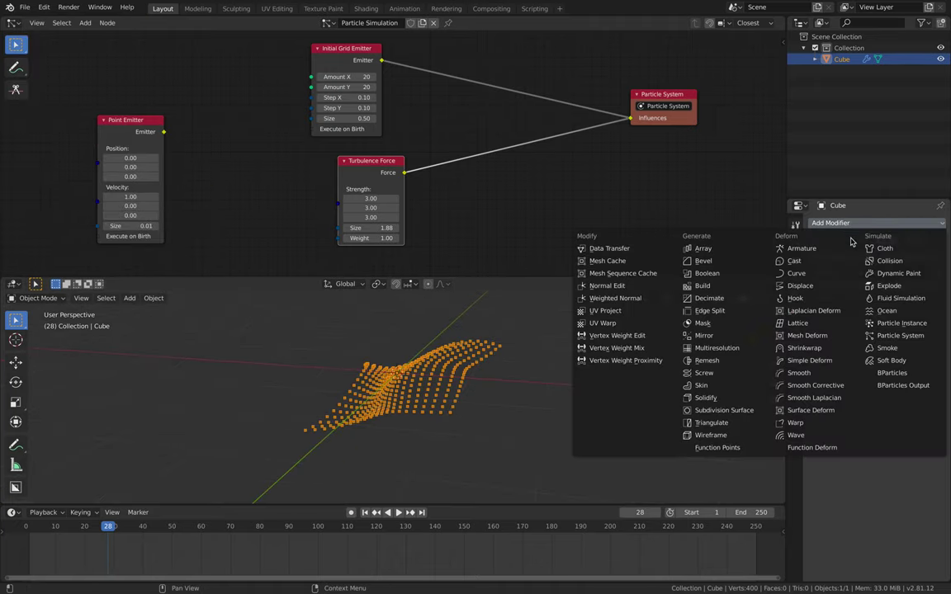
left_click(837, 286)
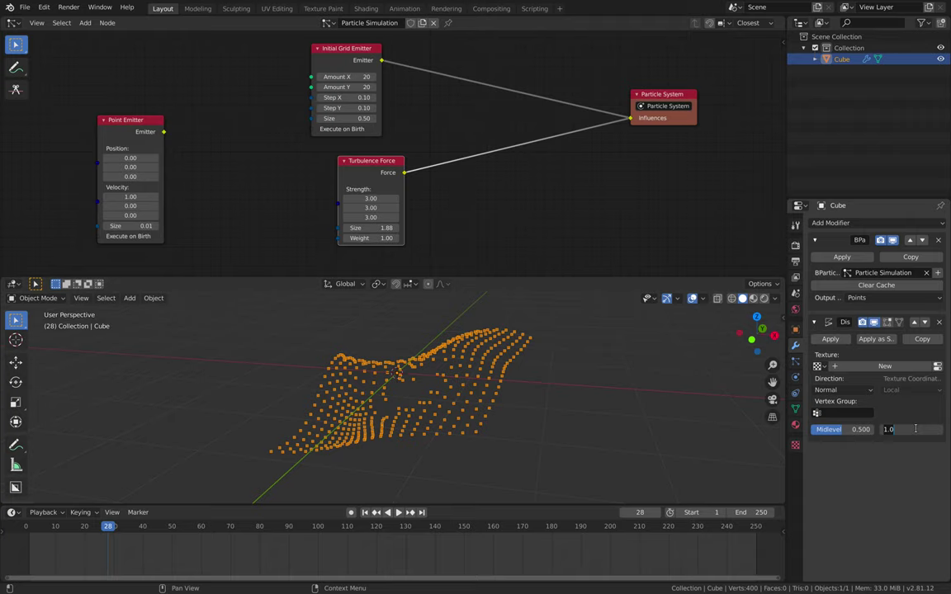
key("Return")
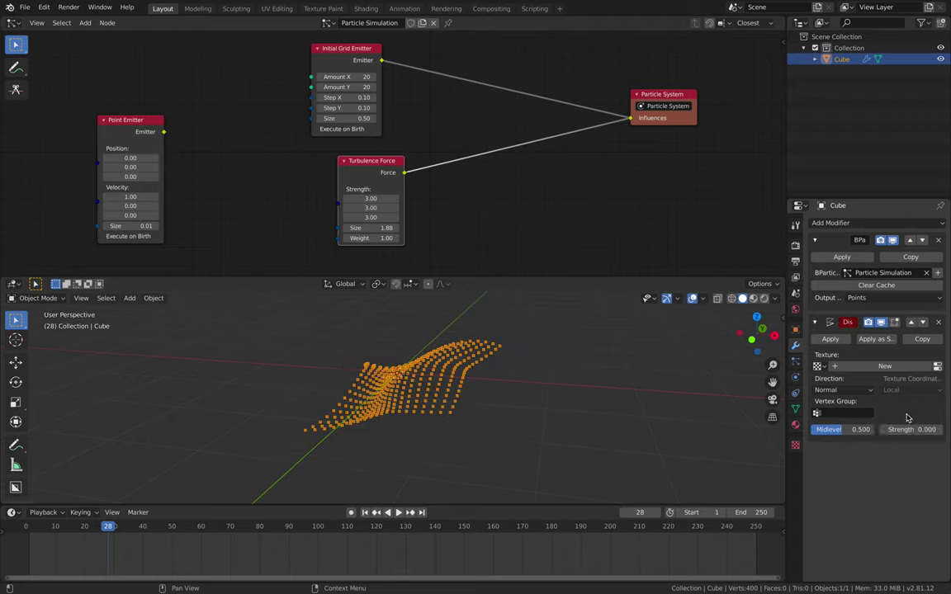
middle_click_drag(529, 379, 473, 378)
key("ctrl+s")
Step: Export the scene as an Alembic file named demo_particlefuture_001.abc to the Desktop folder
left_click(25, 9)
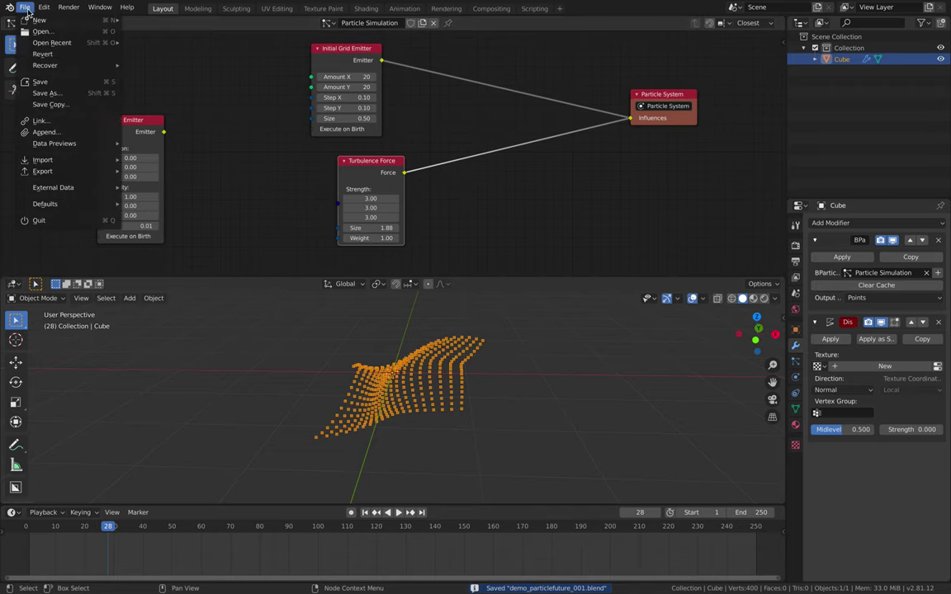
mouse_move(70, 170)
left_click(161, 180)
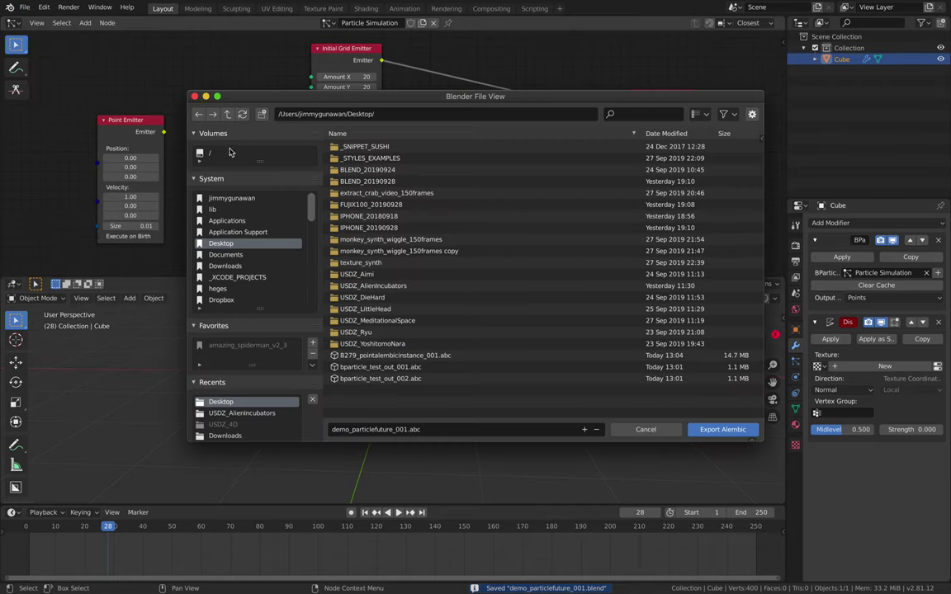
left_click(714, 430)
Step: Create a new General file and delete all of its default objects
left_click(24, 7)
mouse_move(100, 22)
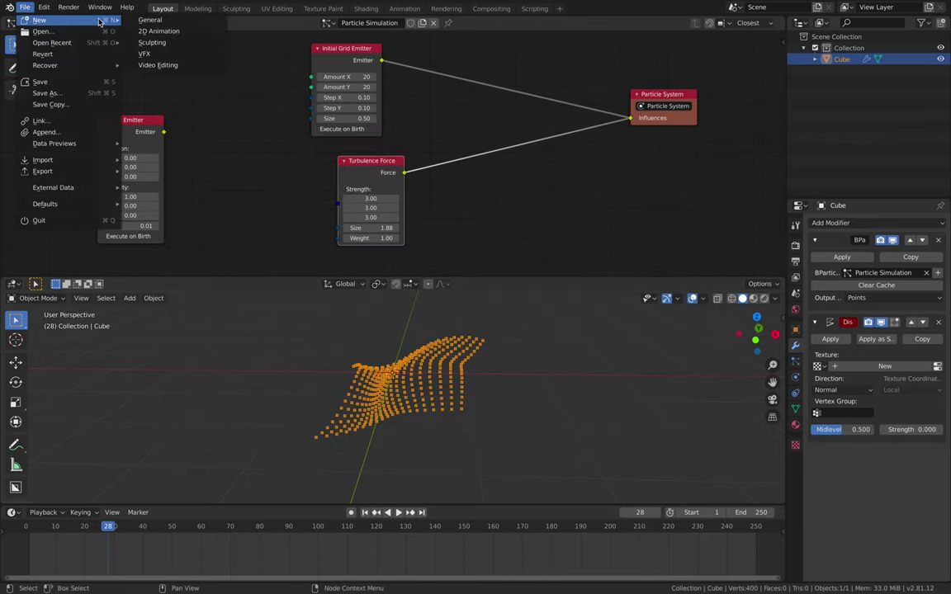
left_click(150, 19)
left_click(388, 233)
key("a")
key("Delete")
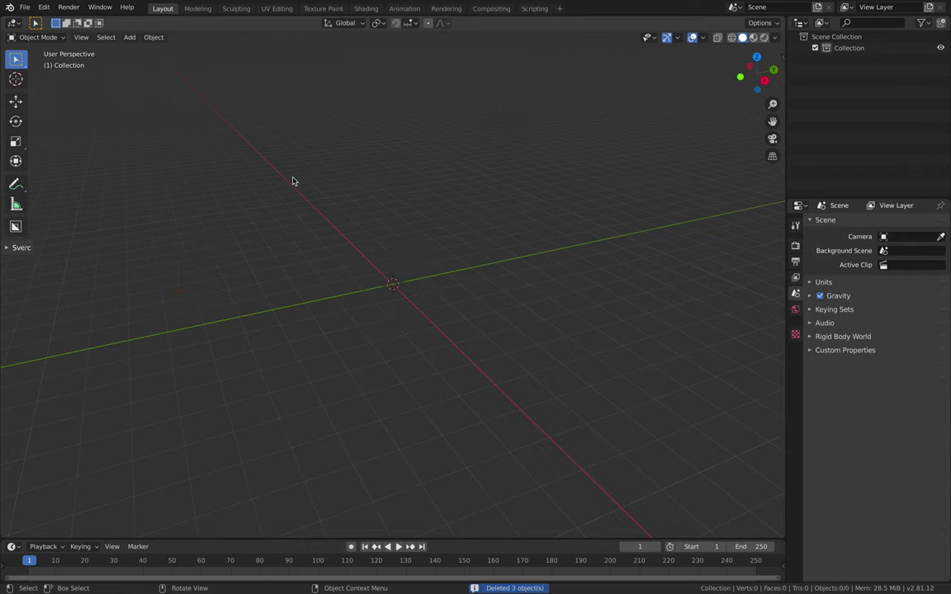
Step: Import the Alembic file demo_particlefuture_001.abc from the Desktop folder into the empty scene
left_click(24, 6)
mouse_move(99, 160)
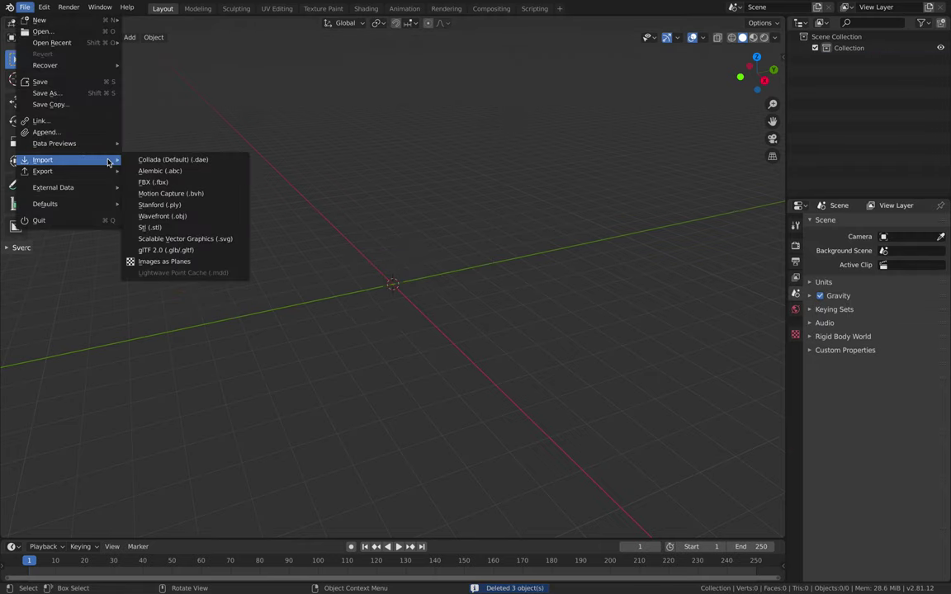
left_click(160, 172)
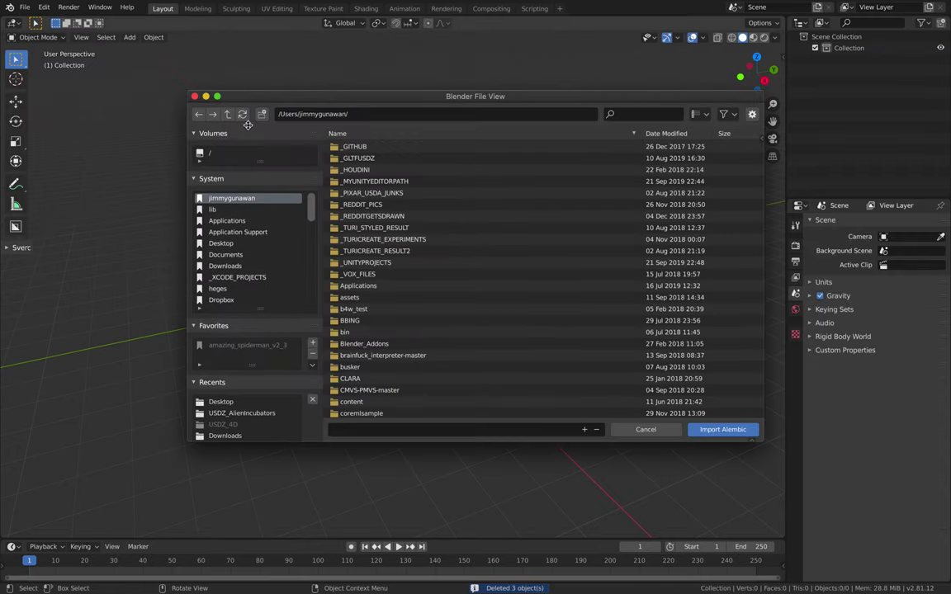
left_click(247, 245)
left_click_drag(461, 99, 402, 94)
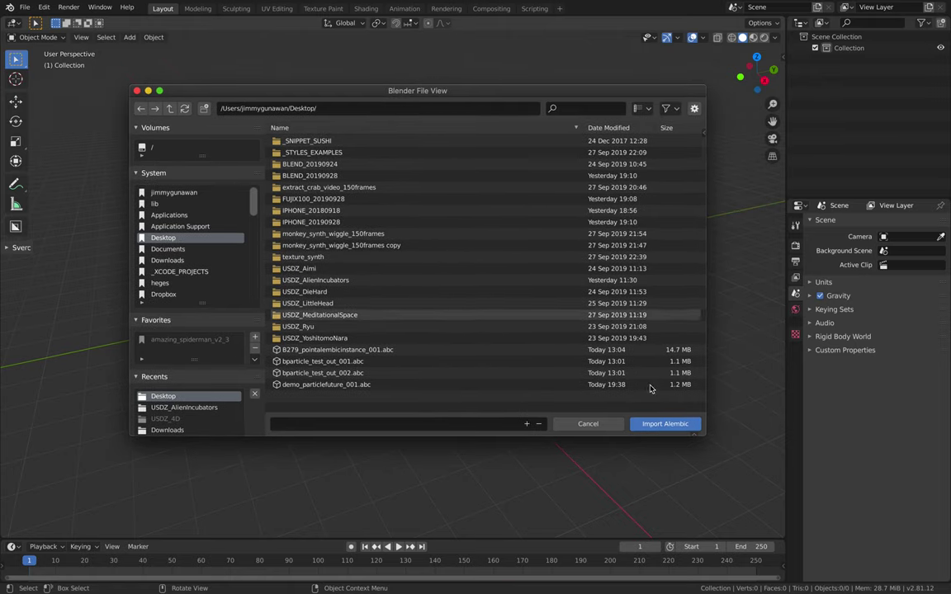
left_click_drag(705, 435, 771, 488)
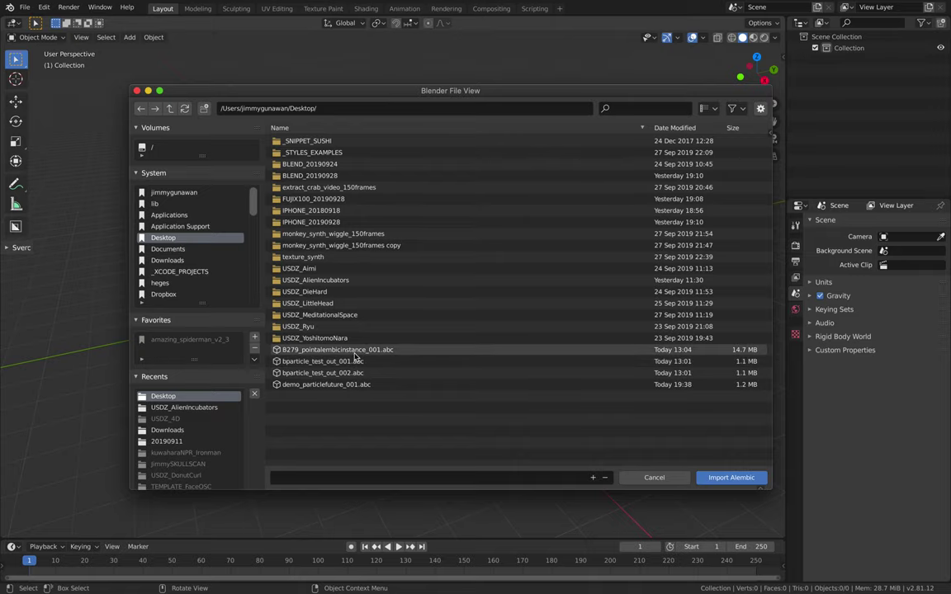
left_click(337, 385)
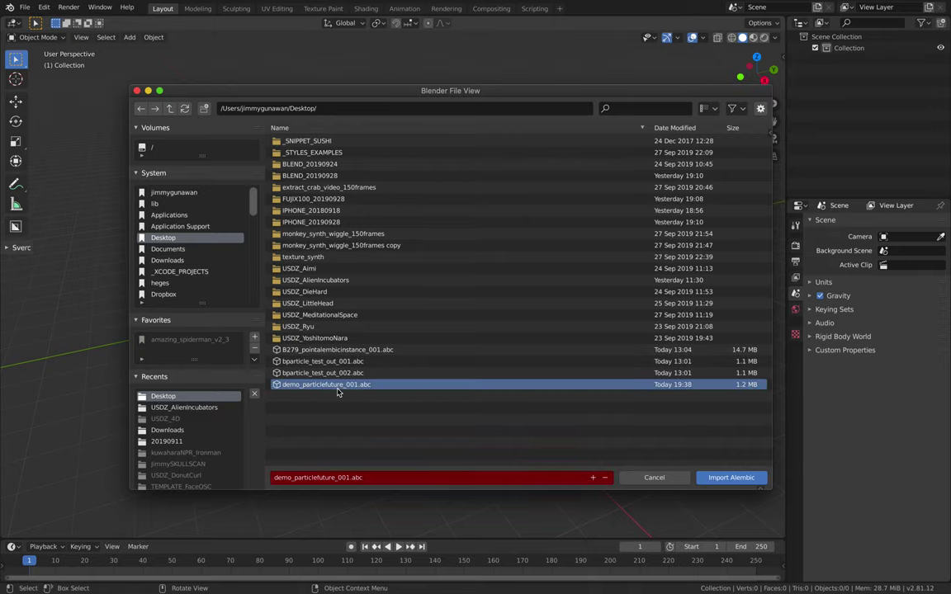
left_click(712, 478)
Step: Scrub and play the timeline to check the animation of the imported particle points
middle_click_drag(353, 453, 343, 480)
scroll(341, 481, "up", 7)
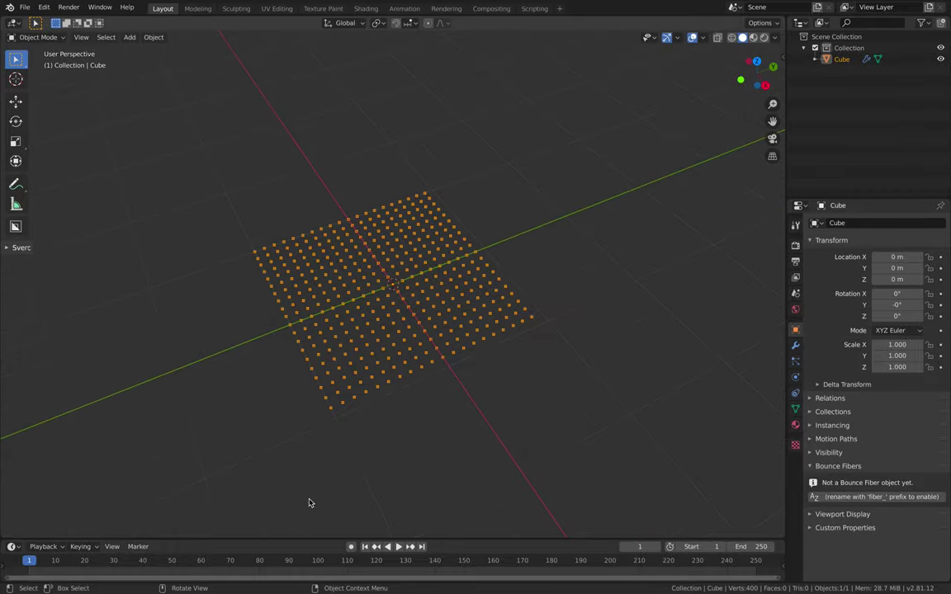
left_click_drag(92, 563, 168, 564)
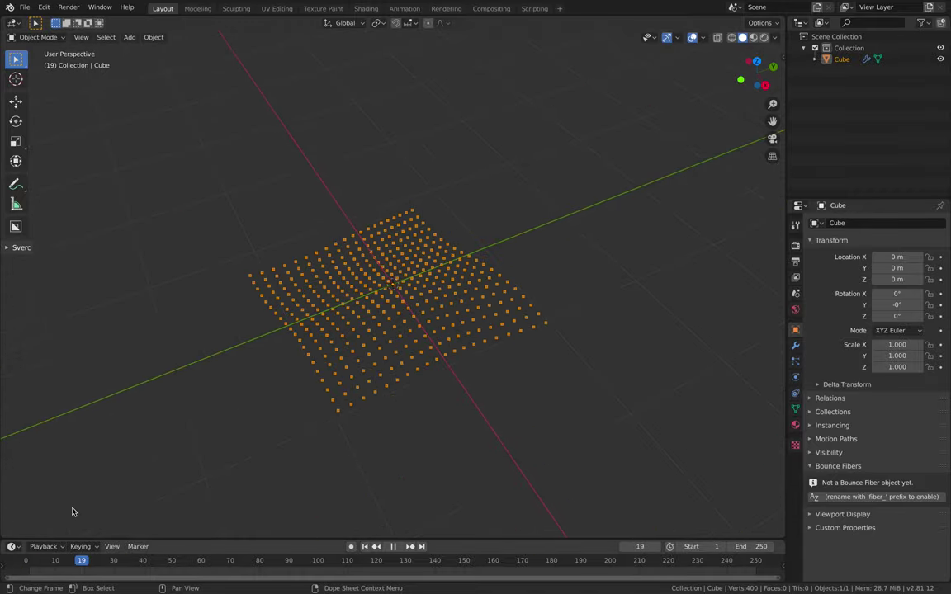
left_click_drag(40, 465, 3, 376)
middle_click_drag(532, 348, 448, 352)
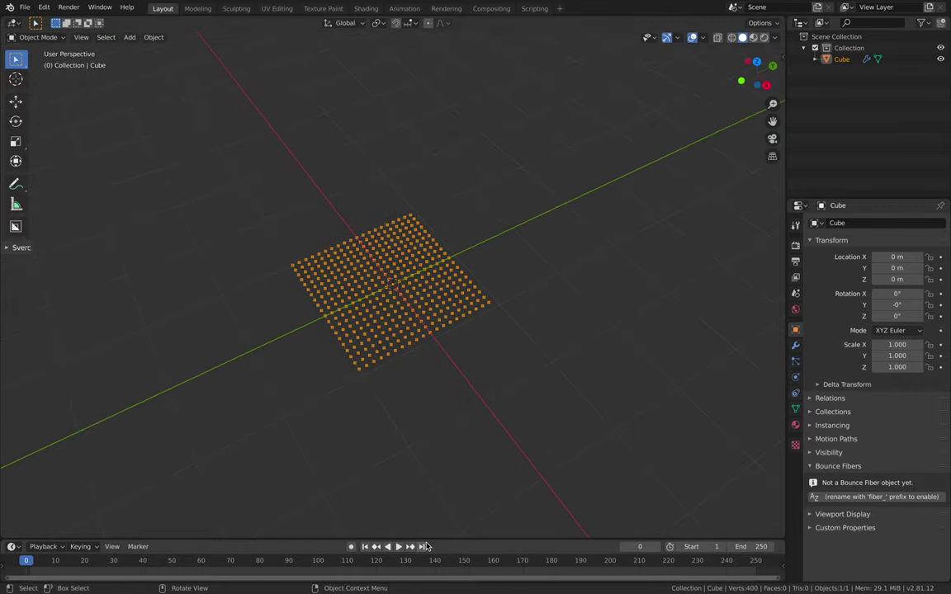
Step: Enlarge the timeline area and replay the motion of the imported particle points
left_click_drag(428, 540, 428, 482)
left_click_drag(231, 508, 447, 498)
key("space")
key("Escape")
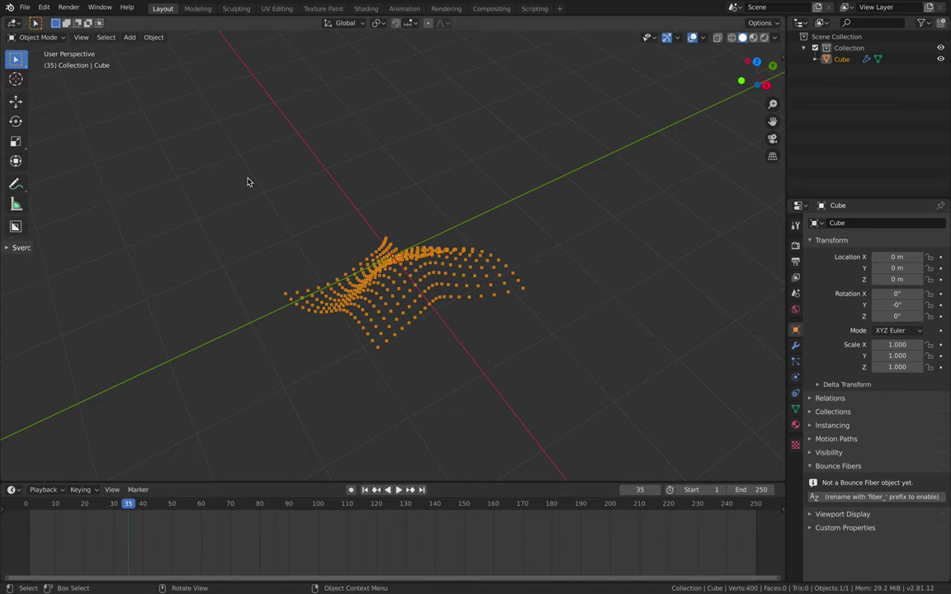
Step: Quit the current Blender 2.81 session without saving and return to the Applications folder
left_click(25, 8)
left_click(83, 221)
left_click(330, 275)
left_click_drag(845, 47, 848, 47)
Step: Try to launch Blender 2.79 through its terminal shortcut, and dismiss the problem report
left_click(543, 67)
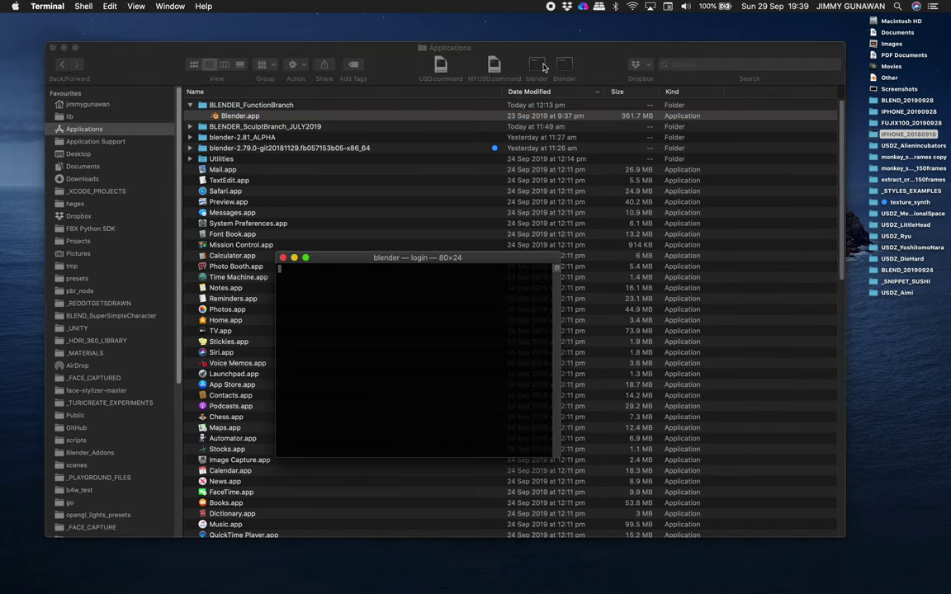
left_click_drag(460, 257, 457, 212)
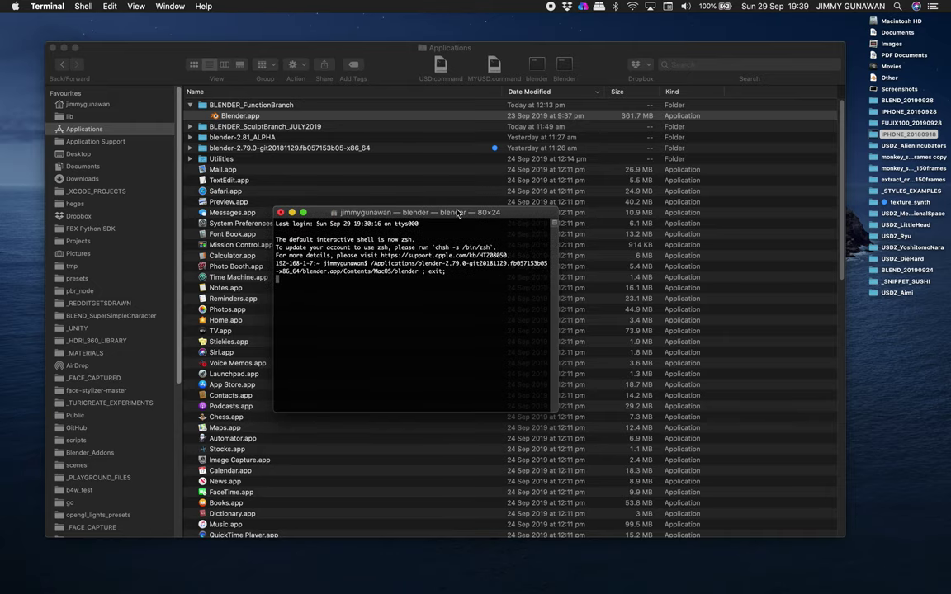
left_click(279, 213)
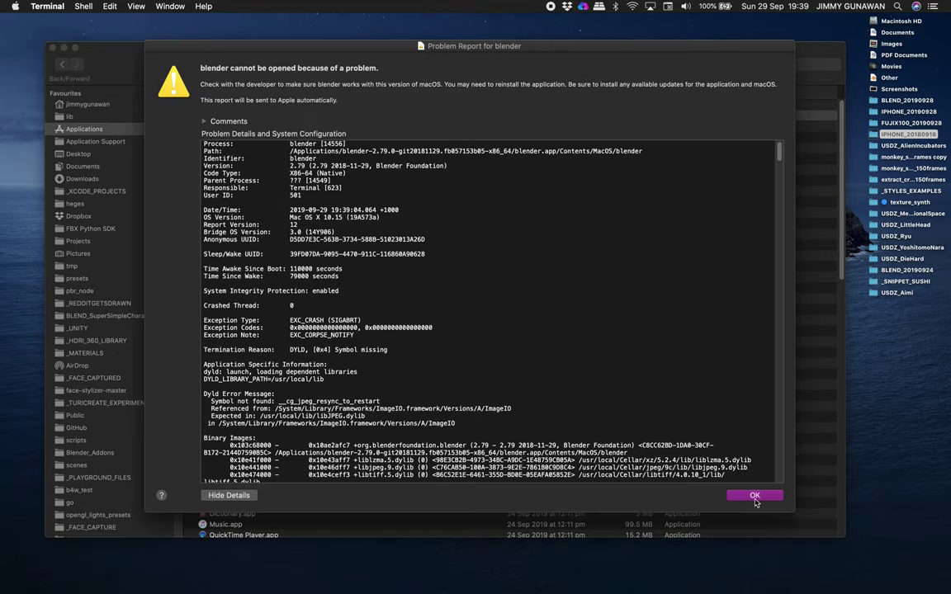
left_click(755, 496)
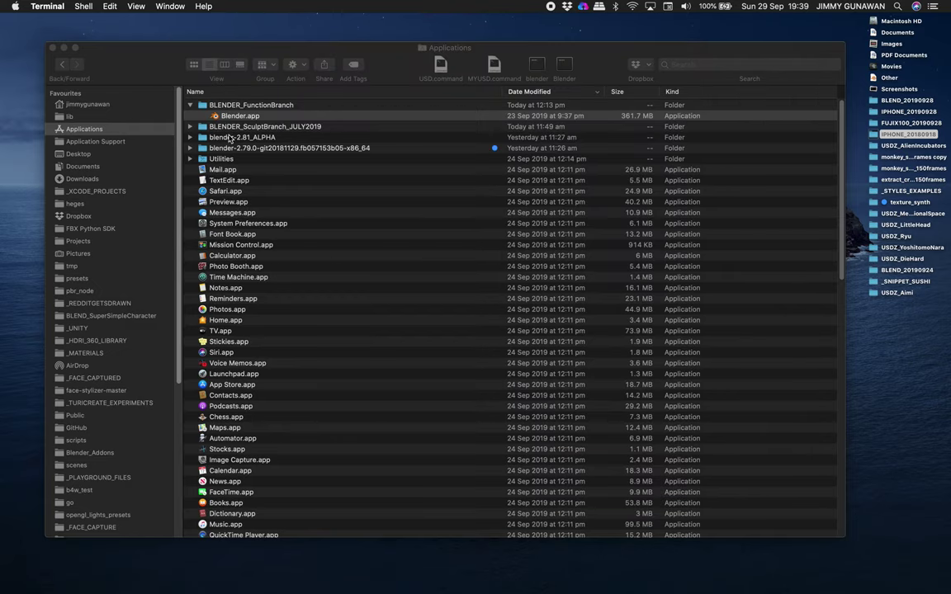
Step: Launch blender.app from the blender-2.79.0-git20181129 folder and dismiss the splash screen
left_click(191, 148)
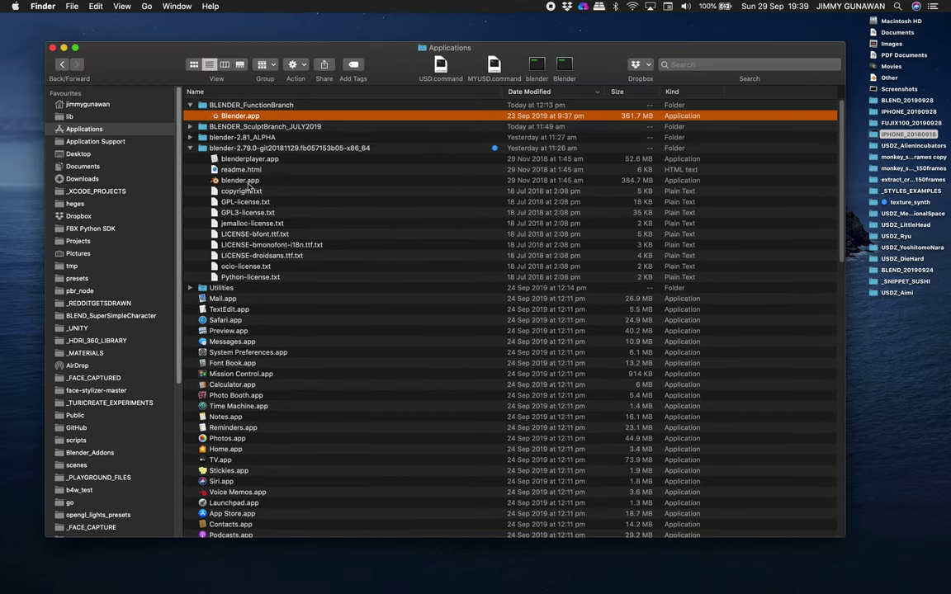
left_click(239, 180)
right_click(221, 182)
left_click(239, 188)
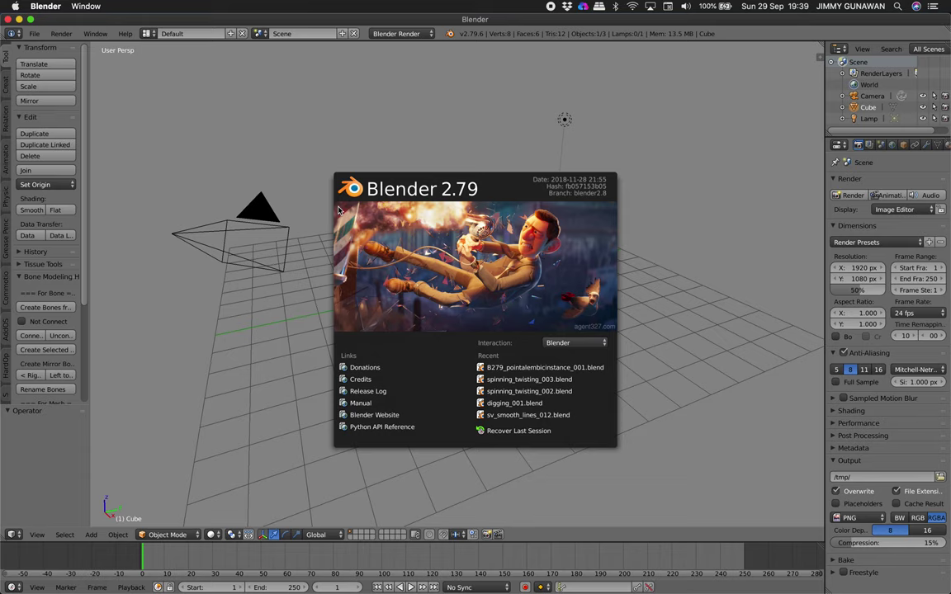
left_click(281, 123)
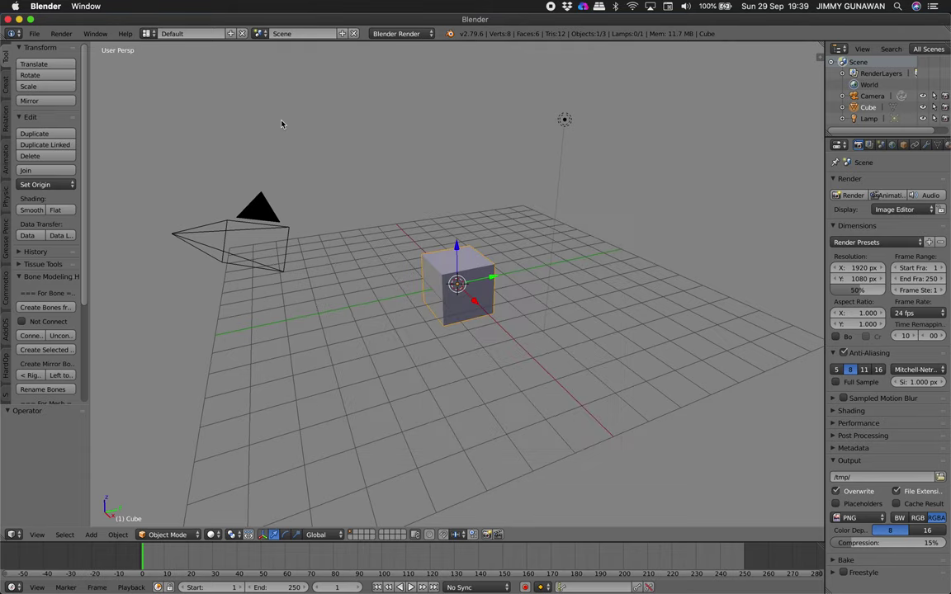
Step: Delete all default objects from the Blender 2.79 scene
middle_click_drag(359, 164, 303, 138)
key("a")
key("a")
key("x")
left_click(303, 140)
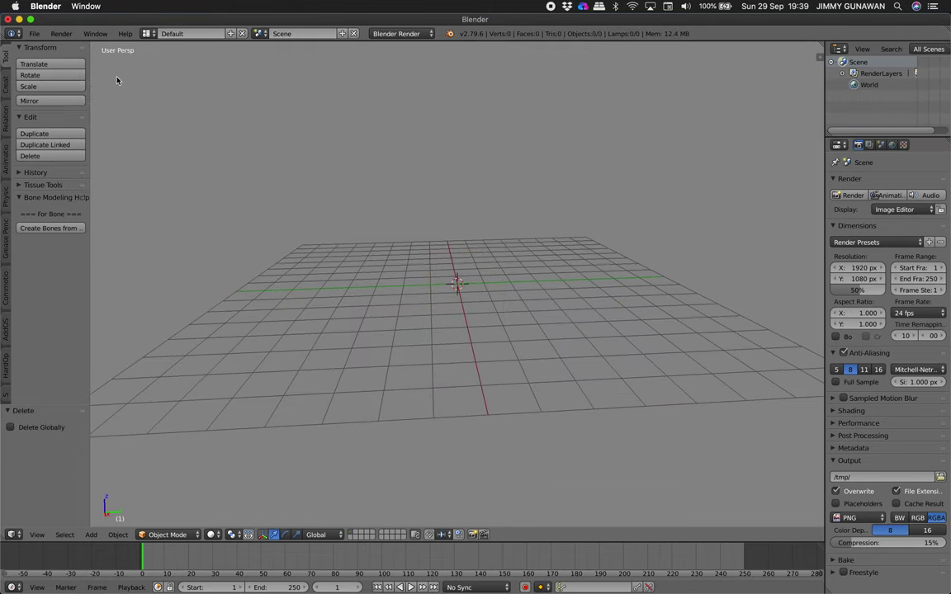
Step: Import the Alembic file demo_particlefuture_001.abc from the Desktop folder
left_click(33, 34)
mouse_move(108, 248)
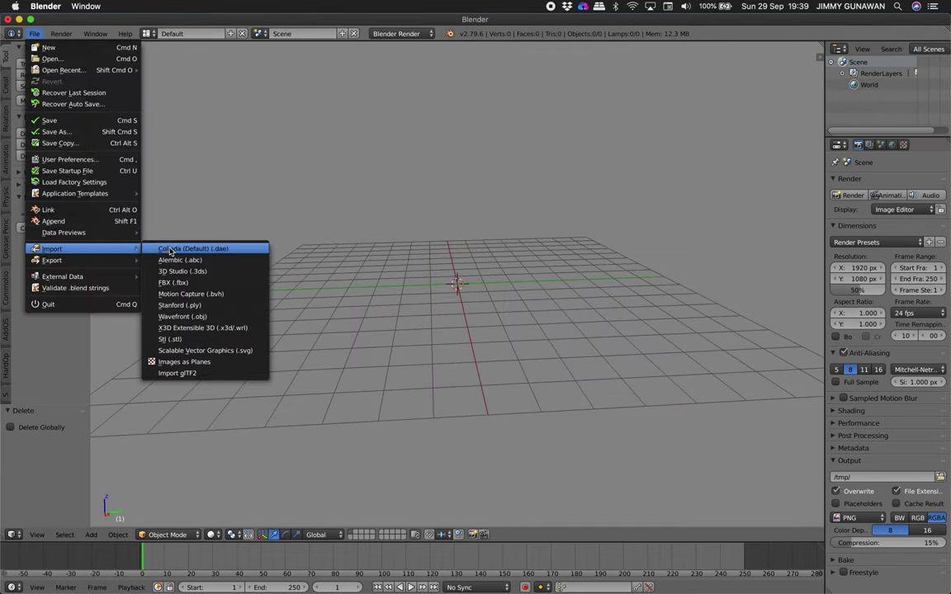
left_click(197, 260)
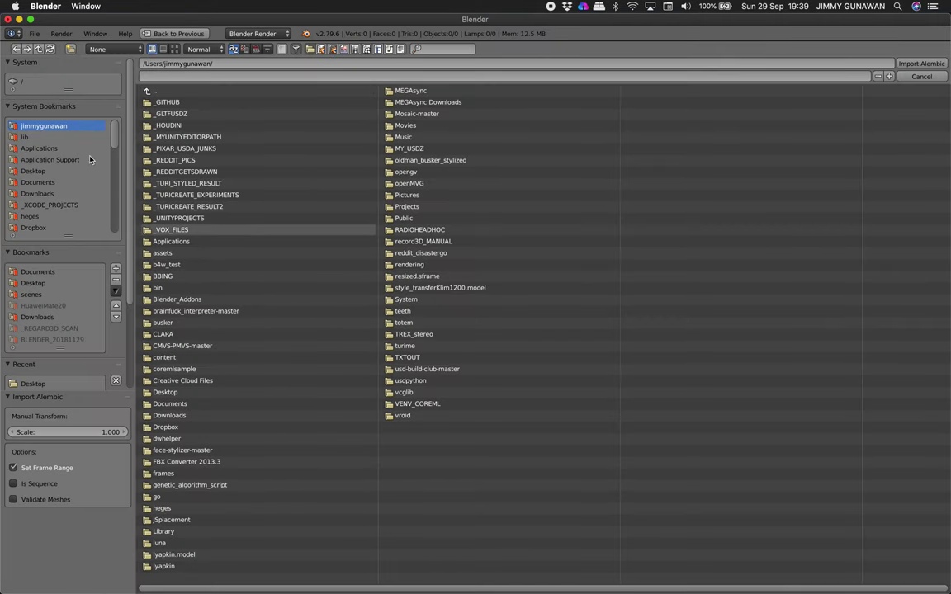
left_click(70, 171)
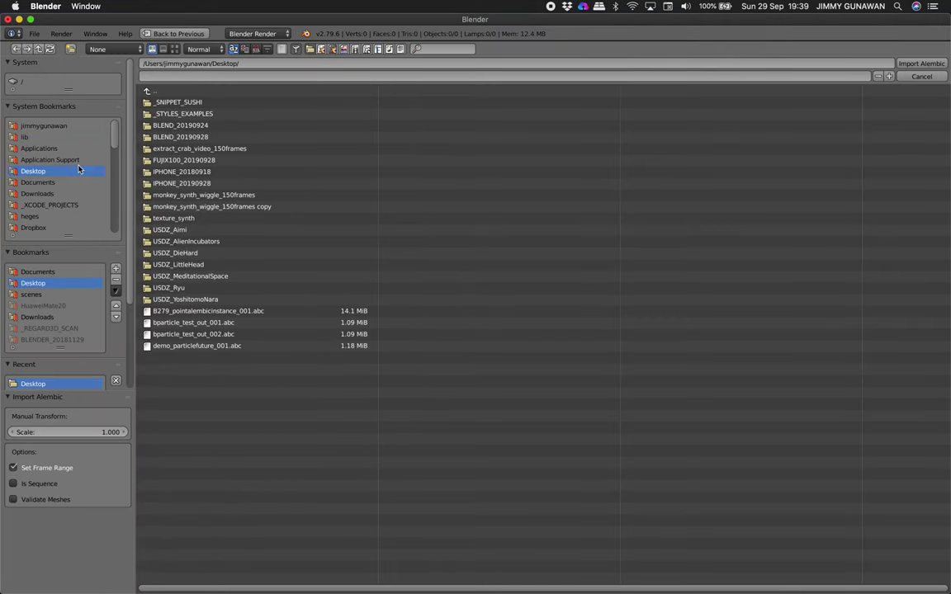
double_click(218, 346)
middle_click_drag(499, 252, 469, 271)
scroll(470, 270, "up", 2)
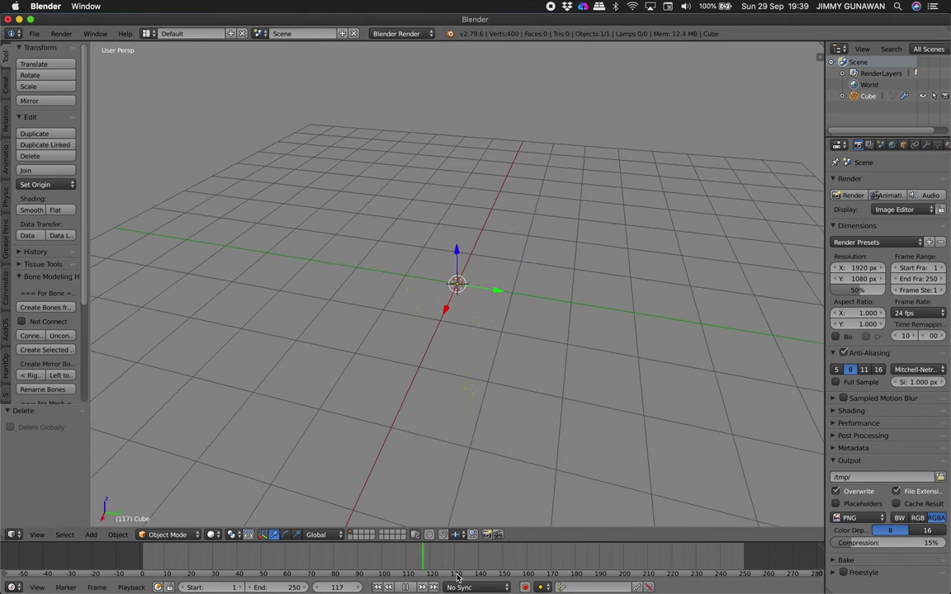
Step: Scrub the imported particle animation to frame 42 and leave the point object selected
left_click_drag(257, 548, 241, 547)
key("a")
scroll(465, 369, "up", 4)
scroll(465, 369, "down", 3)
key("a")
key("a")
key("a")
Step: Save the scene in the Desktop folder as B279_pointalembicinstance_002.blend
left_click(34, 33)
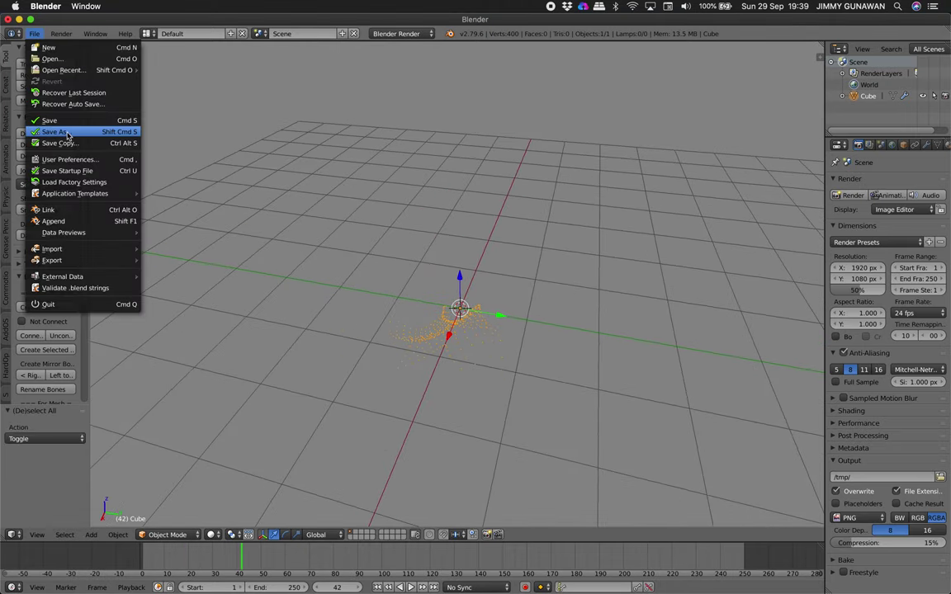
left_click(63, 123)
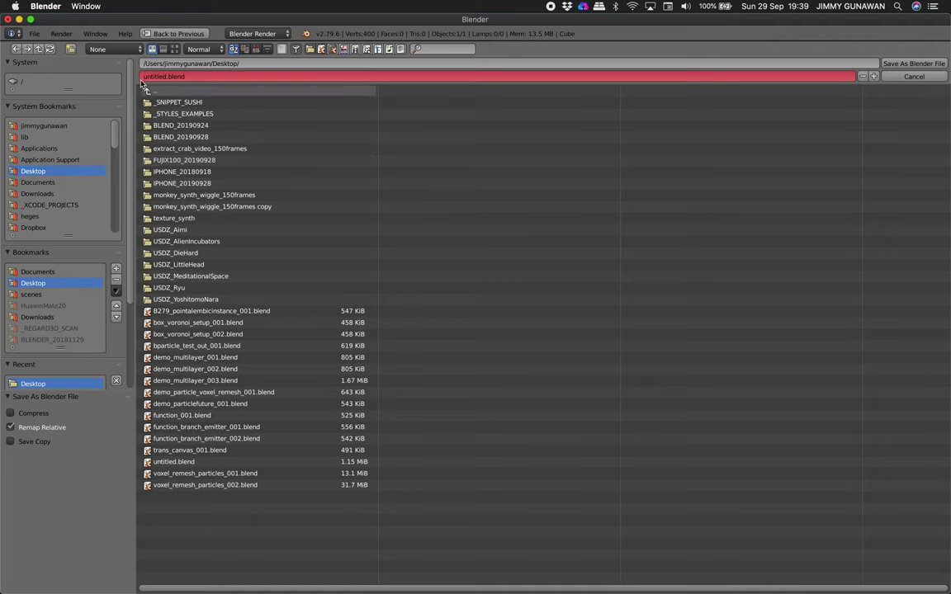
left_click(227, 311)
left_click(874, 76)
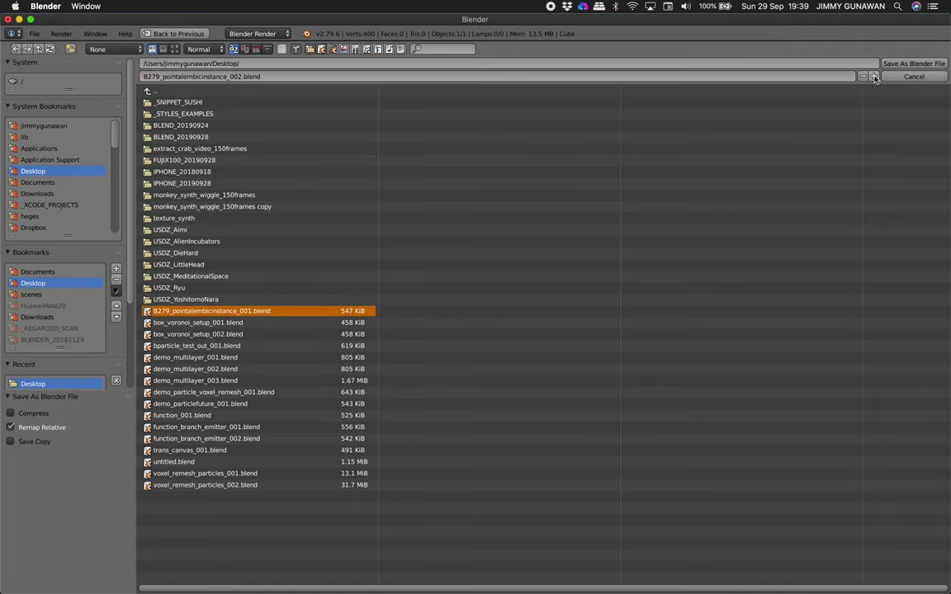
left_click(888, 64)
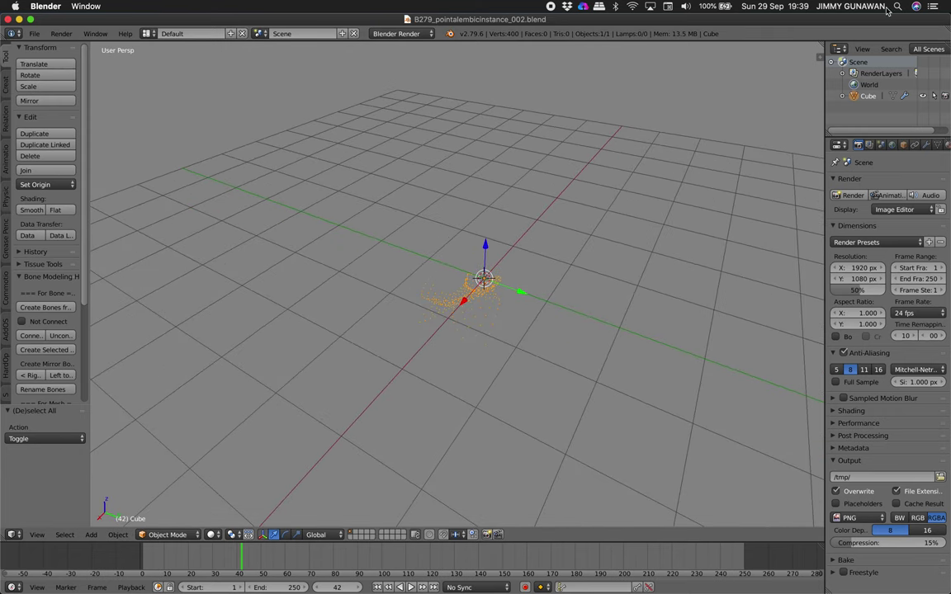
Step: Split the 3D view into two areas, turn the upper one into a Node Editor, and create a new Sverchok node tree
left_click_drag(821, 56, 542, 306)
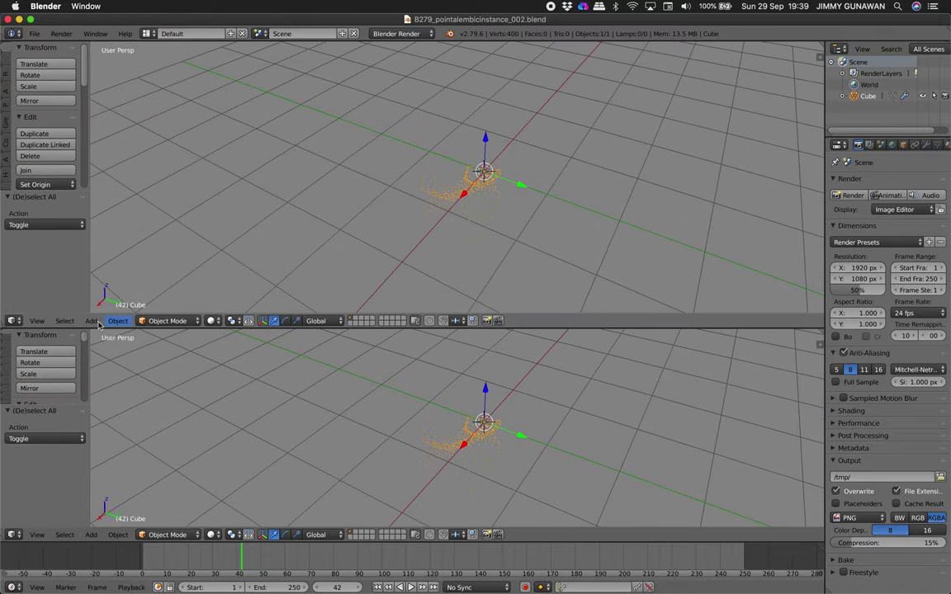
left_click(14, 321)
left_click(52, 283)
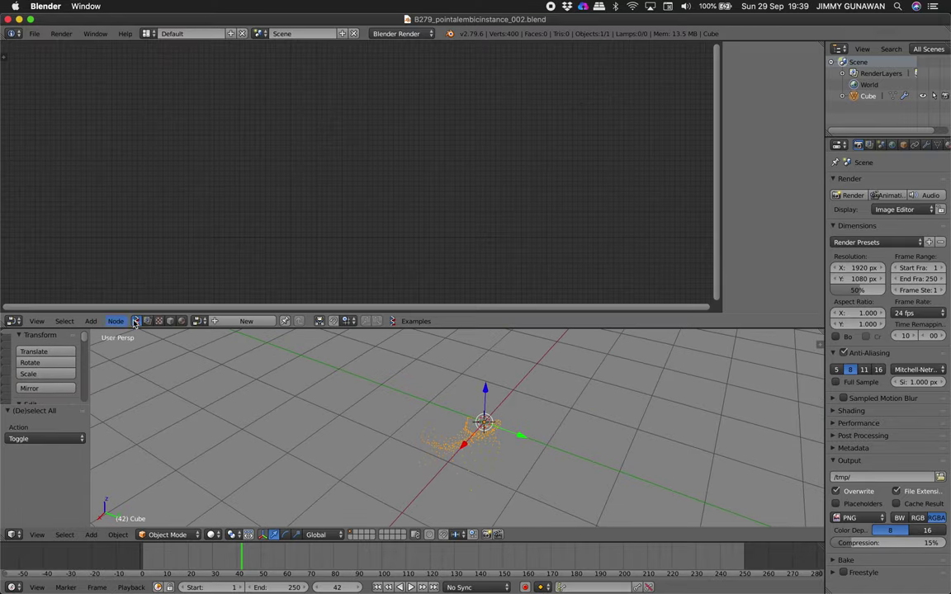
left_click(227, 321)
Step: Add an Objects in mk3 node to the Sverchok node tree
key("alt+space")
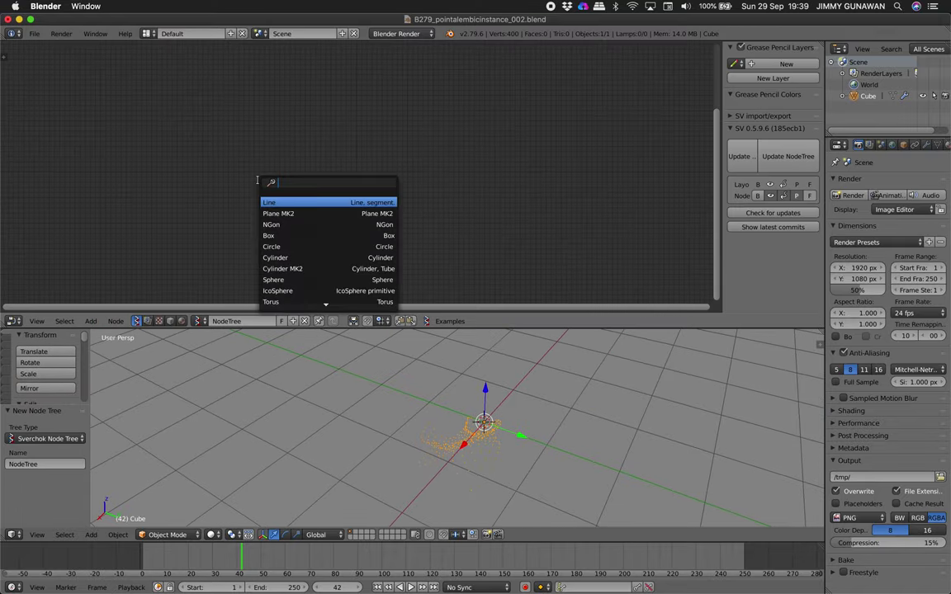
type("objects in")
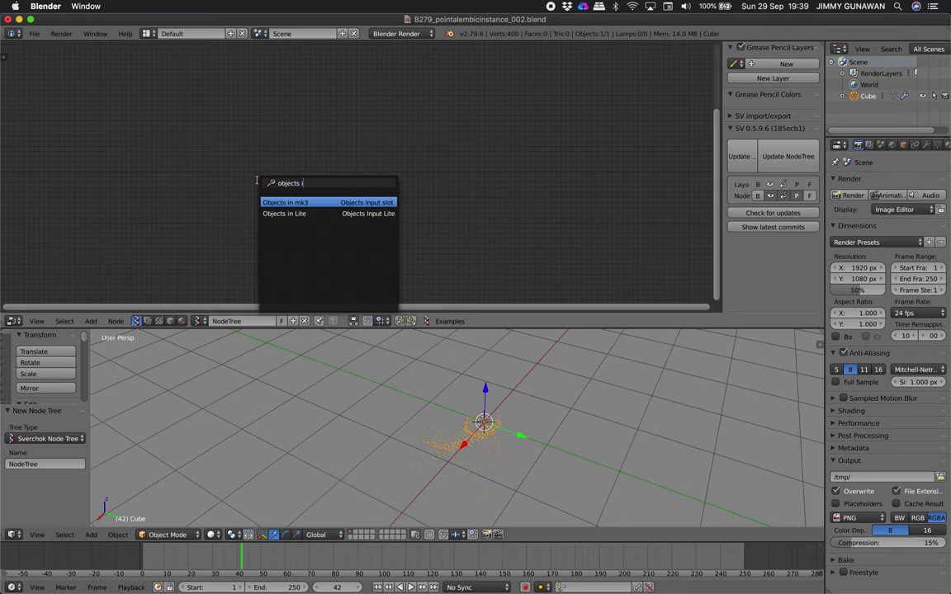
key("Return")
left_click(242, 177)
scroll(337, 165, "up", 3)
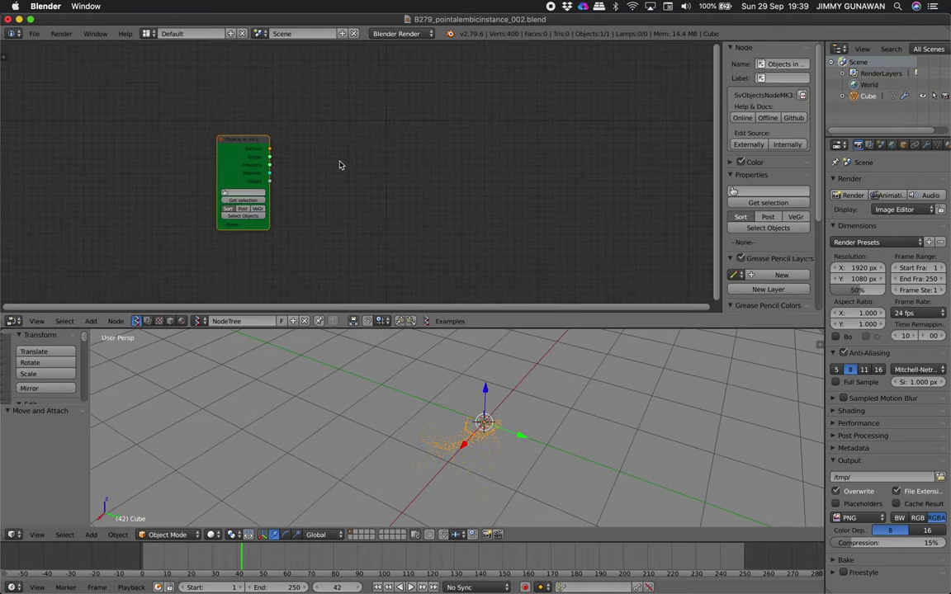
Step: Add a Viewer BMesh node beside the Objects in mk3 node
key("shift+a")
left_click(394, 126)
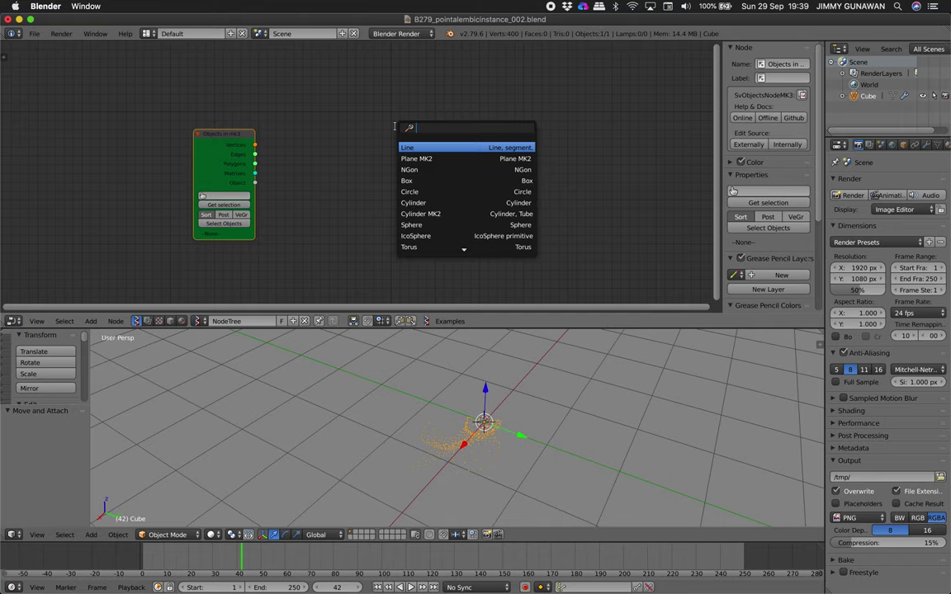
type("bme")
key("Return")
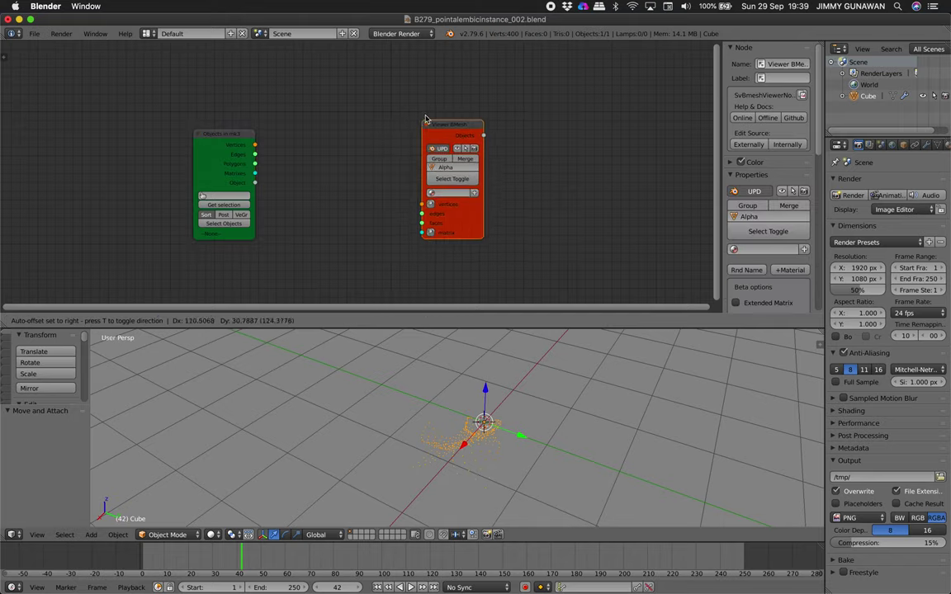
left_click(428, 116)
scroll(261, 183, "up", 1)
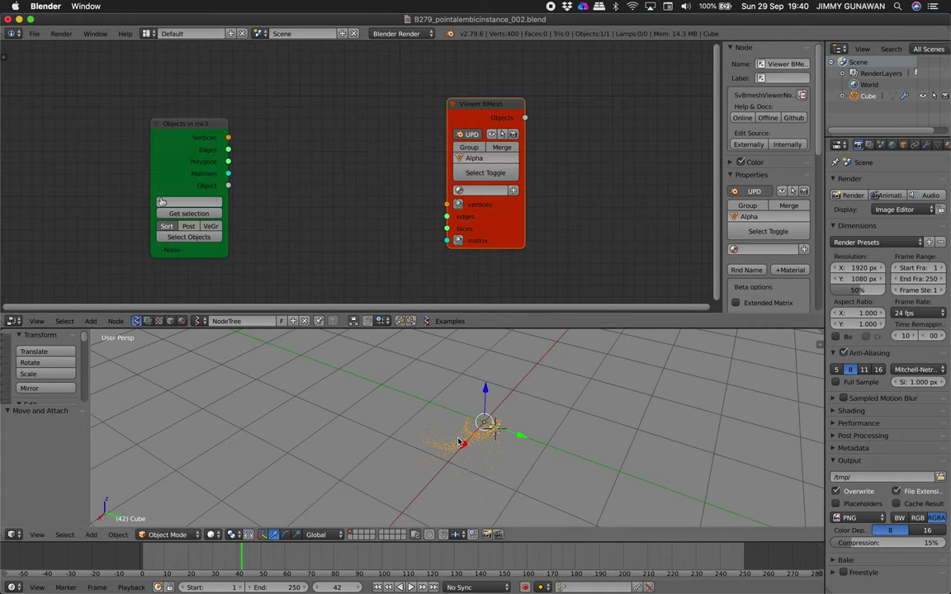
Step: Load the selected point object into the Objects in mk3 node and connect its Vertices output to the Viewer BMesh matrix input
middle_click_drag(460, 443, 422, 416)
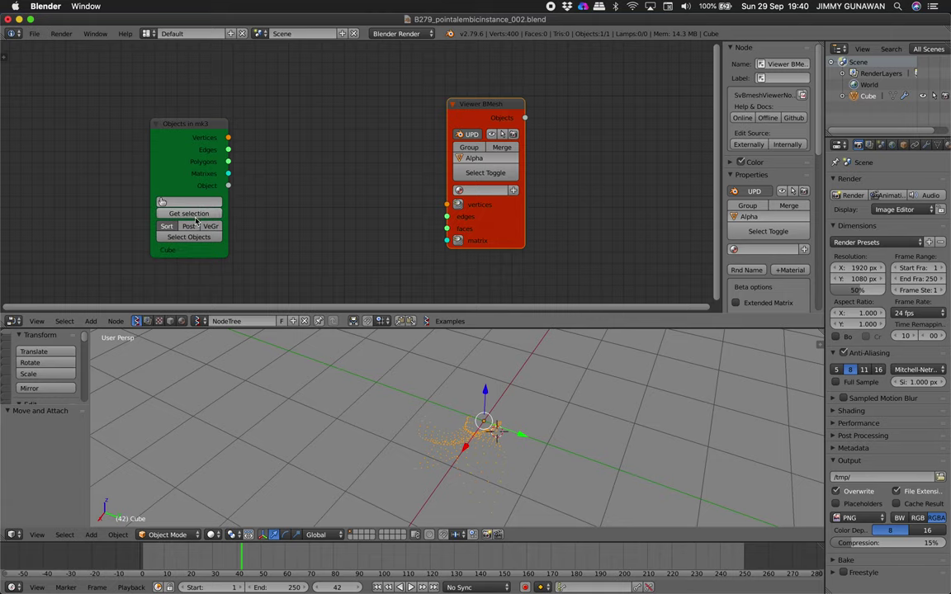
scroll(188, 227, "up", 1)
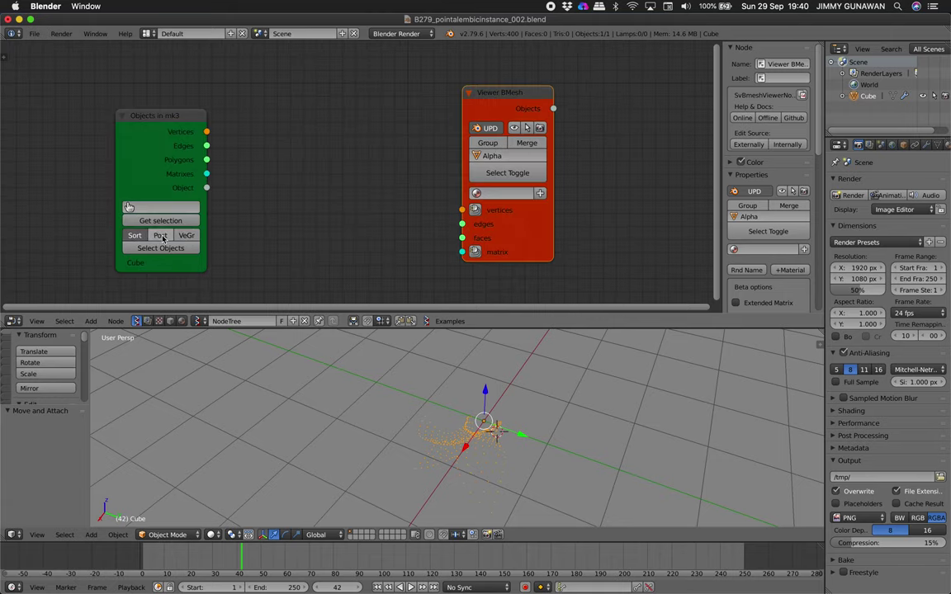
left_click_drag(172, 194, 174, 191)
left_click_drag(511, 223, 540, 221)
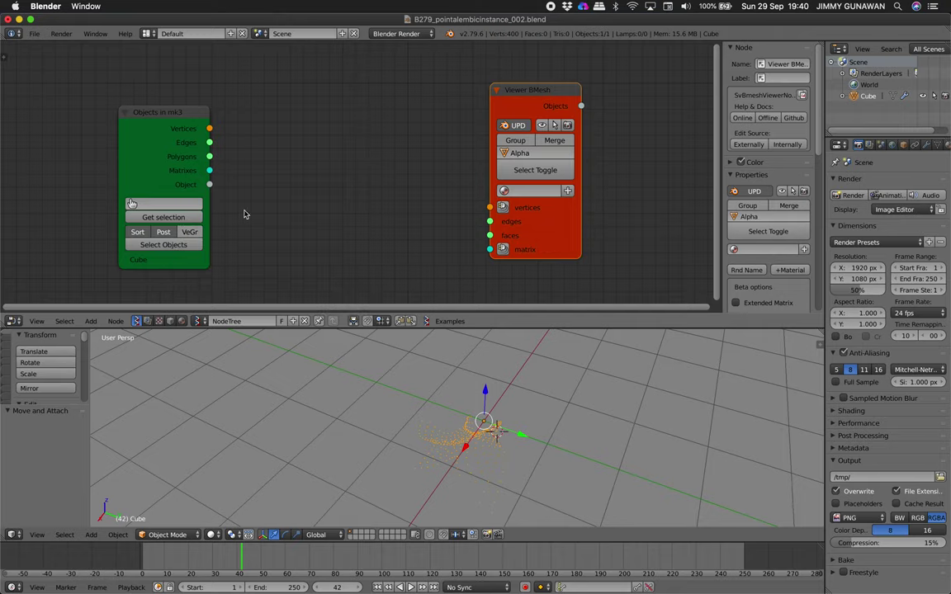
middle_click_drag(378, 201, 382, 200)
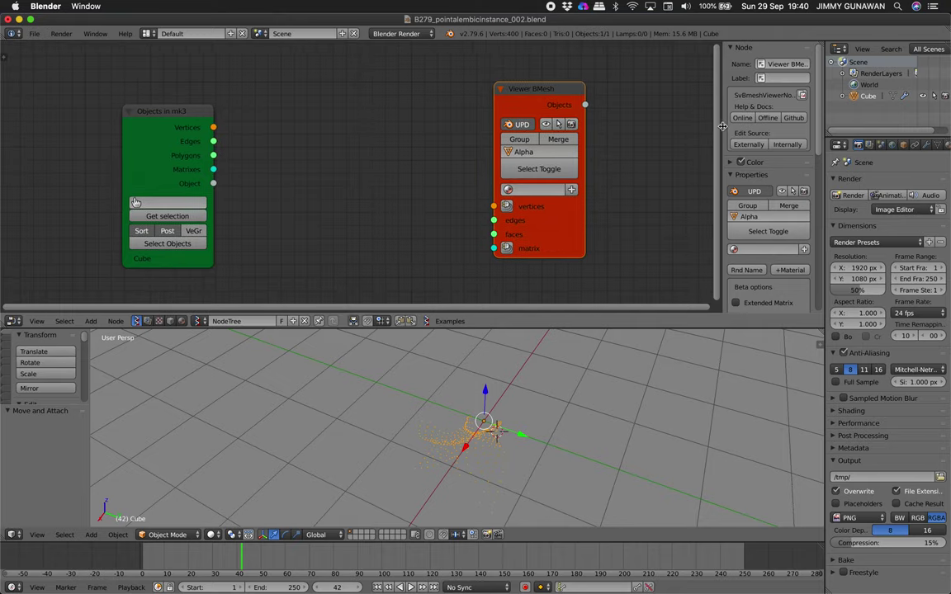
key("n")
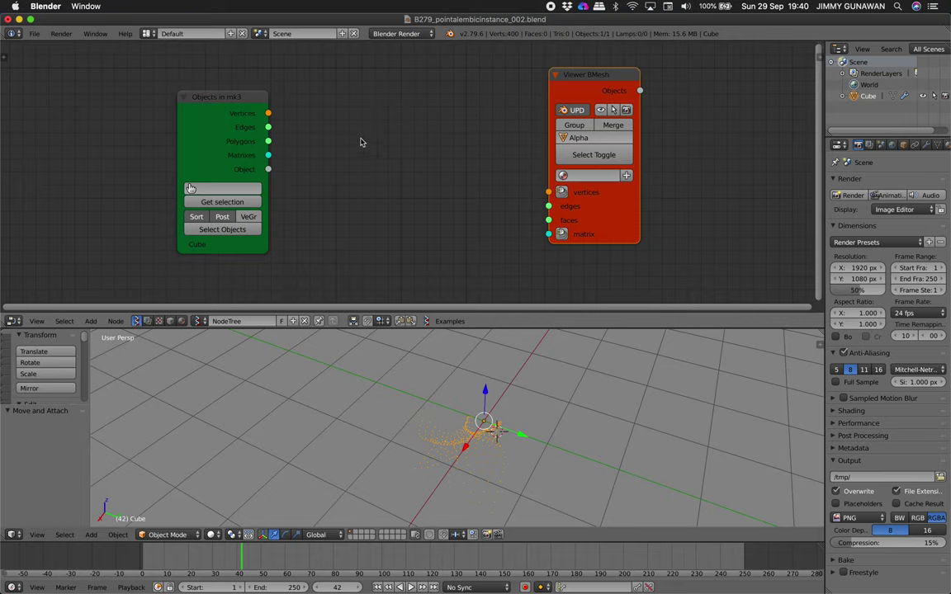
left_click_drag(268, 113, 547, 234)
left_click_drag(569, 216, 593, 202)
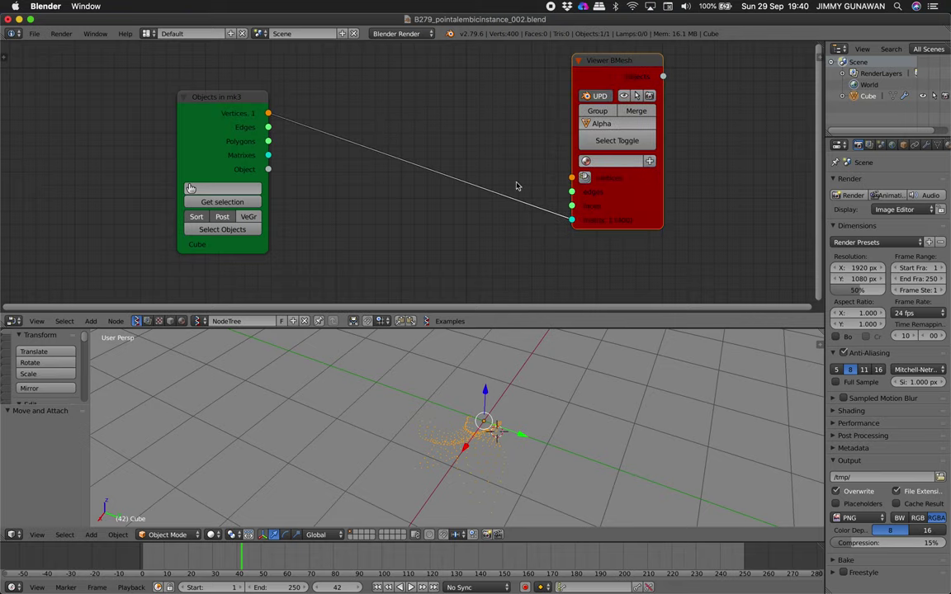
Step: Add a Box generator node between the Objects in mk3 and Viewer BMesh nodes
key("shift+a")
left_click(415, 147)
type("box")
key("Return")
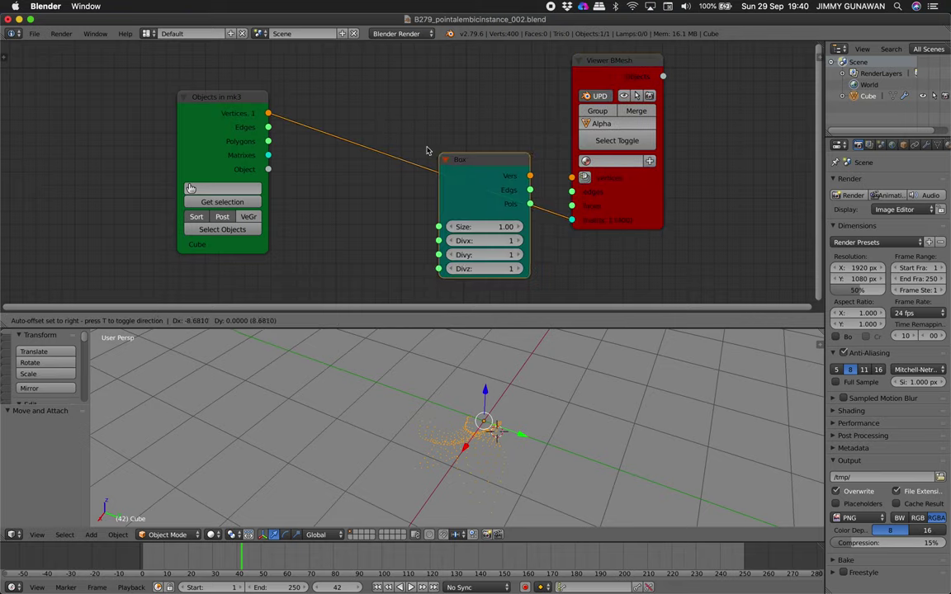
left_click(424, 284)
middle_click_drag(456, 282, 403, 344)
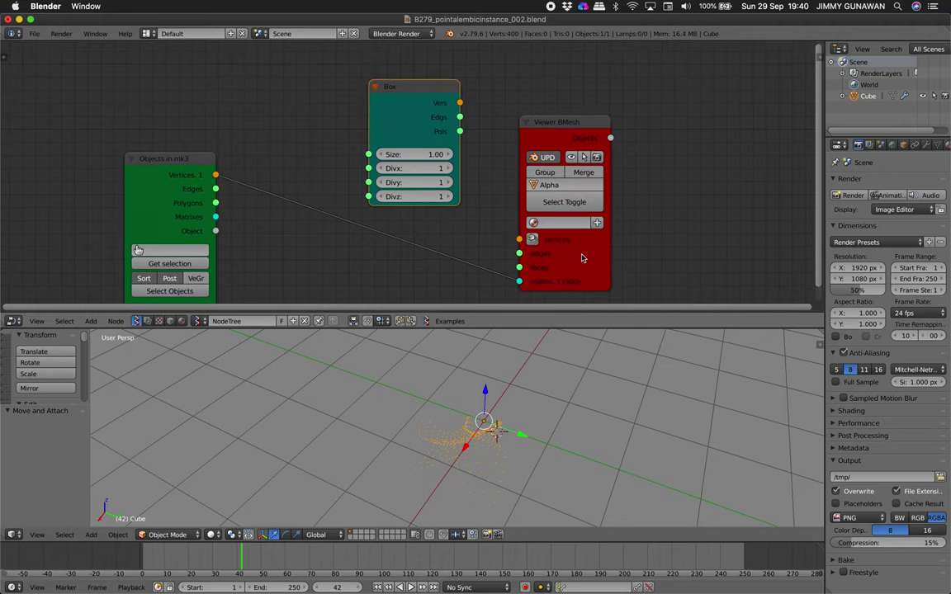
Step: Connect the Box node's Vers and Pols outputs to the Viewer BMesh vertices and faces inputs, and merge the generated boxes into one mesh
left_click_drag(582, 255, 651, 188)
left_click_drag(461, 104, 520, 143)
left_click_drag(588, 188, 588, 174)
left_click_drag(588, 200, 461, 132)
left_click_drag(396, 94, 368, 67)
middle_click_drag(437, 384, 491, 391)
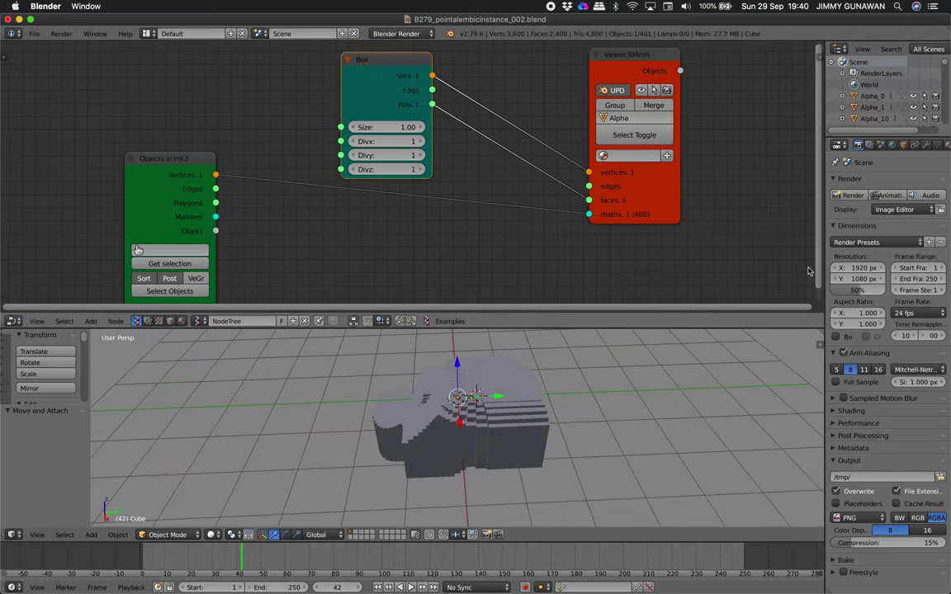
left_click(664, 108)
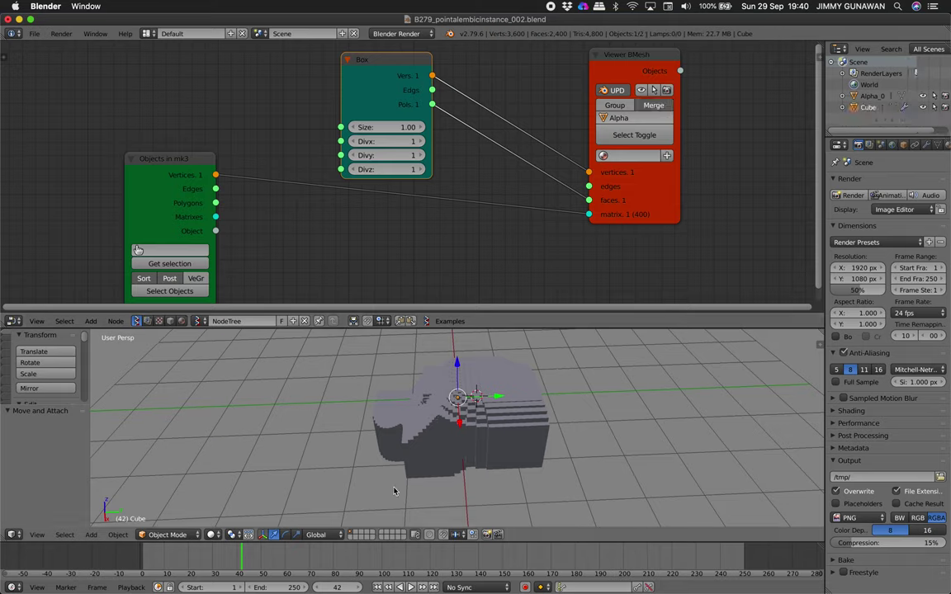
Step: Set the Box node's size to 0.14 and scrub the timeline to frame 63
mouse_move(263, 554)
left_mouse_down()
mouse_move(172, 555)
mouse_move(271, 552)
mouse_move(431, 569)
mouse_move(263, 561)
left_mouse_up()
middle_click_drag(437, 429, 490, 446)
scroll(490, 438, "down", 1)
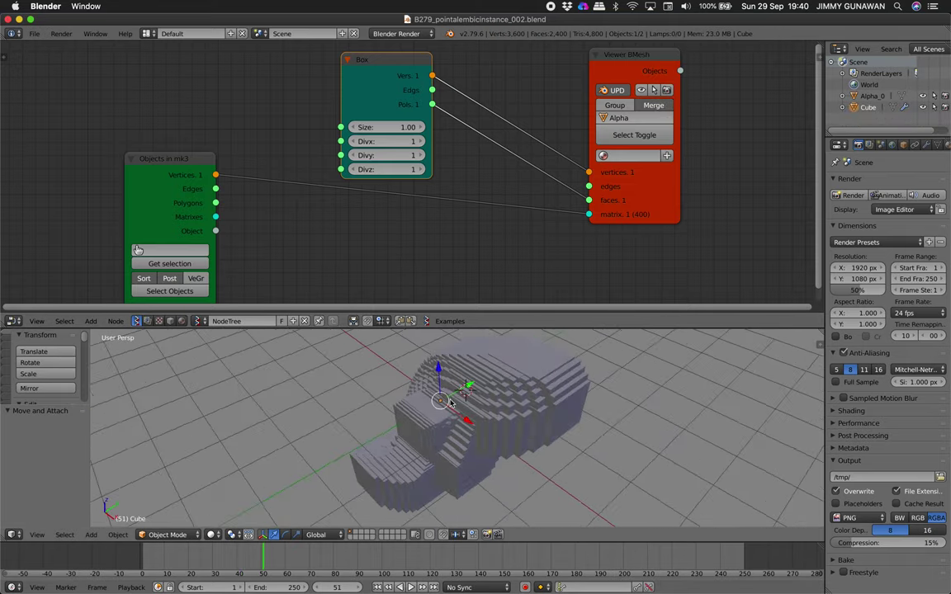
left_click_drag(376, 128, 304, 128)
left_click_drag(272, 557, 292, 569)
middle_click_drag(396, 454, 495, 388)
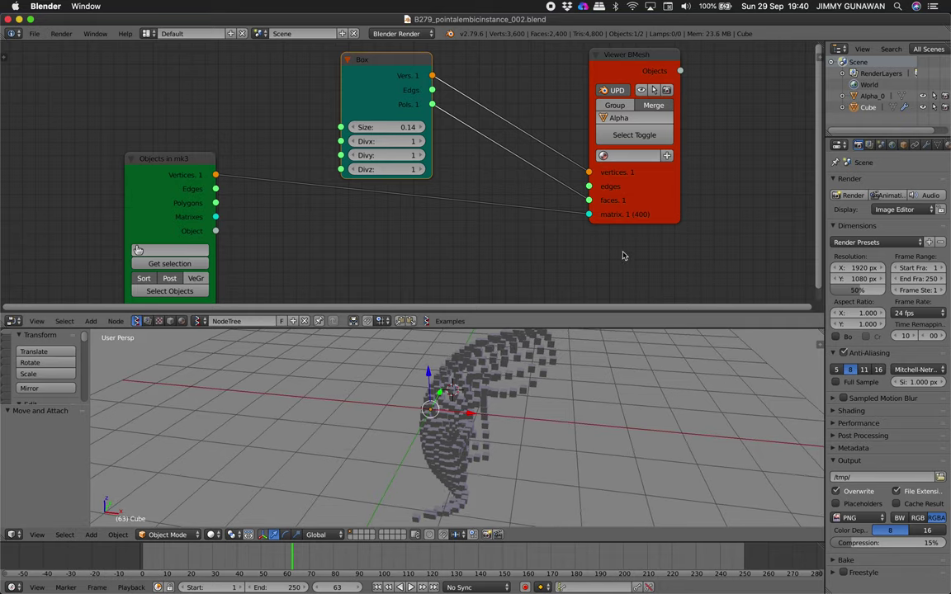
Step: Move the Viewer BMesh node farther from the Box node and play the animation to review the instanced boxes
left_click_drag(614, 214, 665, 193)
middle_click_drag(550, 185, 528, 205)
left_click_drag(365, 123, 365, 115)
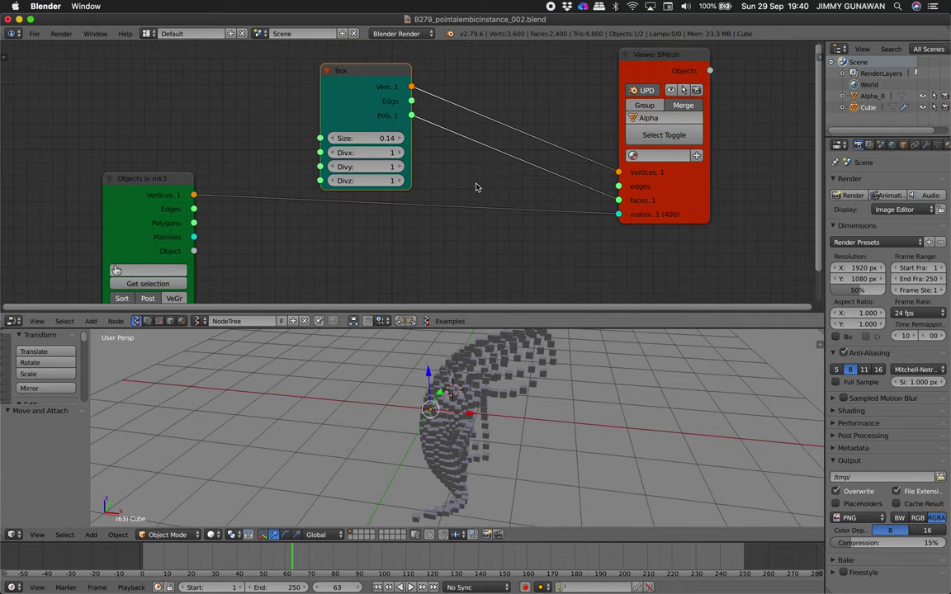
middle_click_drag(478, 188, 476, 184)
key("alt+a")
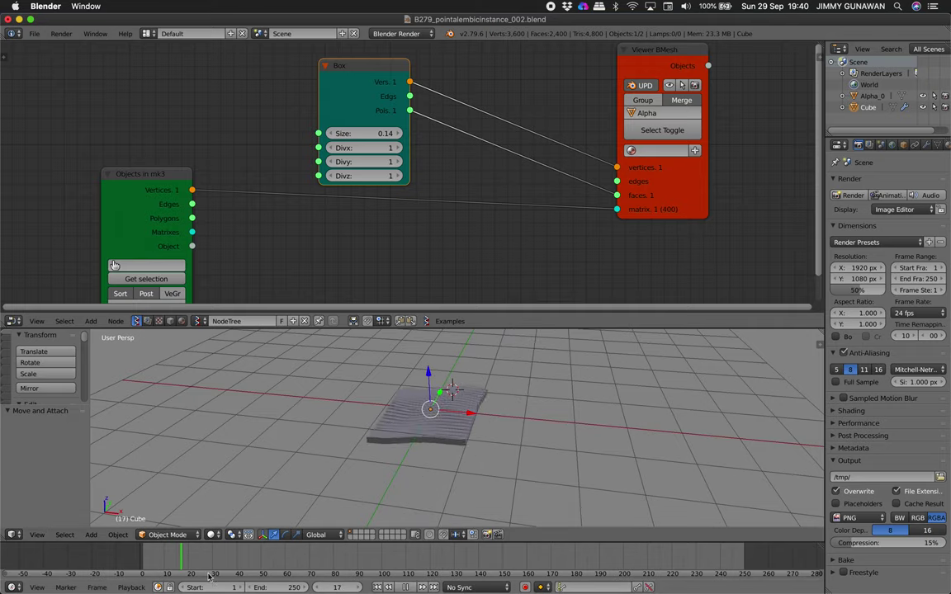
key("alt+a")
left_click_drag(352, 549, 273, 548)
middle_click_drag(363, 462, 494, 462)
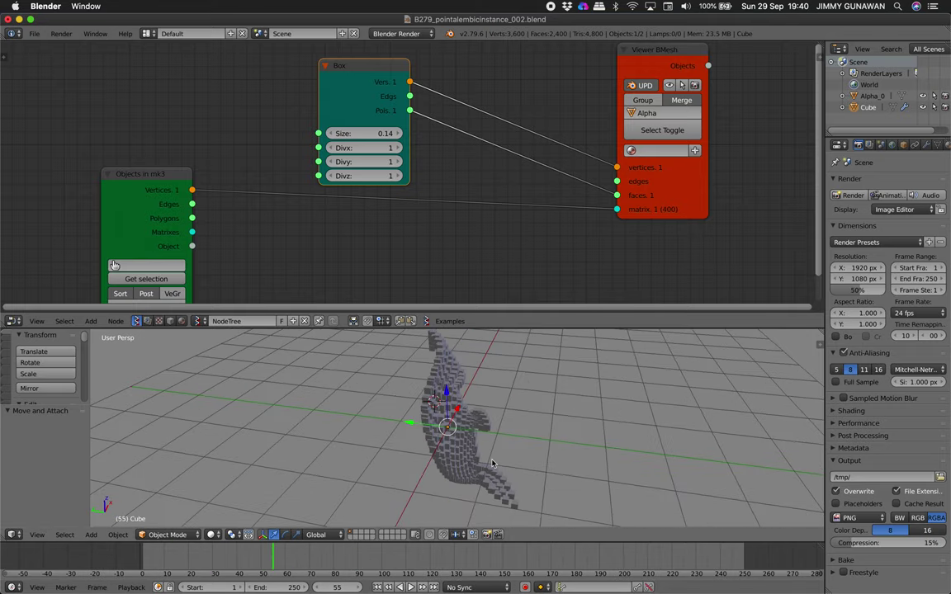
Step: Set the Box node's size to 0.18 and save the file
left_click_drag(368, 136, 396, 136)
middle_click_drag(493, 193, 476, 194)
key("ctrl+s")
left_click(476, 194)
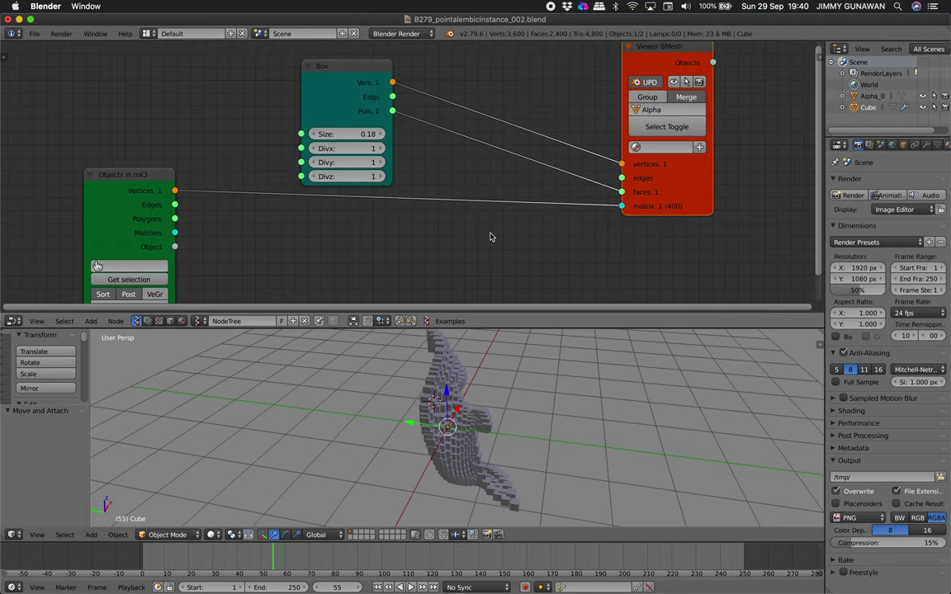
Step: Insert a Matrix normal node between Objects in mk3 and Viewer BMesh, feeding Vertices into both its Location and Normal inputs
key("alt+space")
type("matrix no")
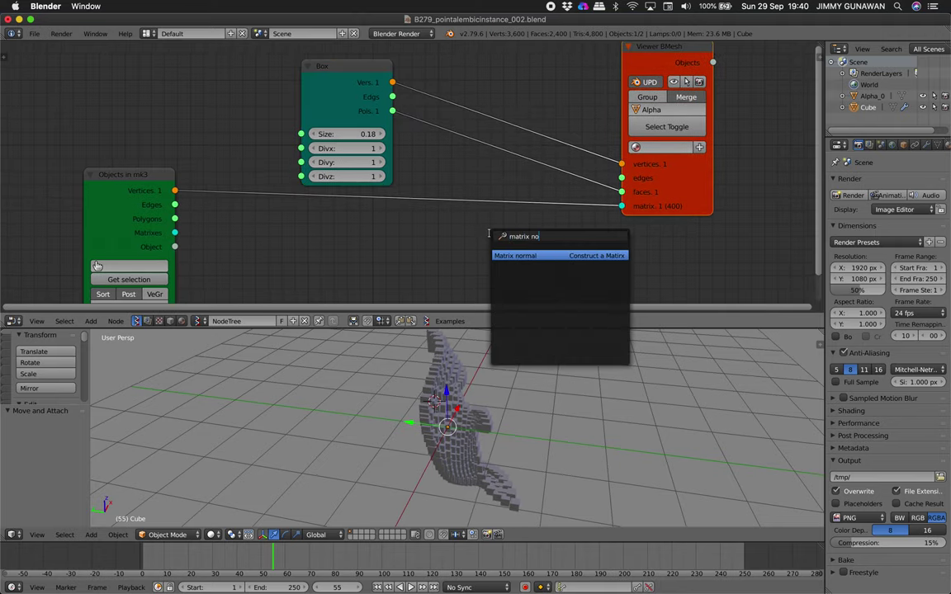
key("Return")
left_click(416, 181)
scroll(415, 211, "down", 1)
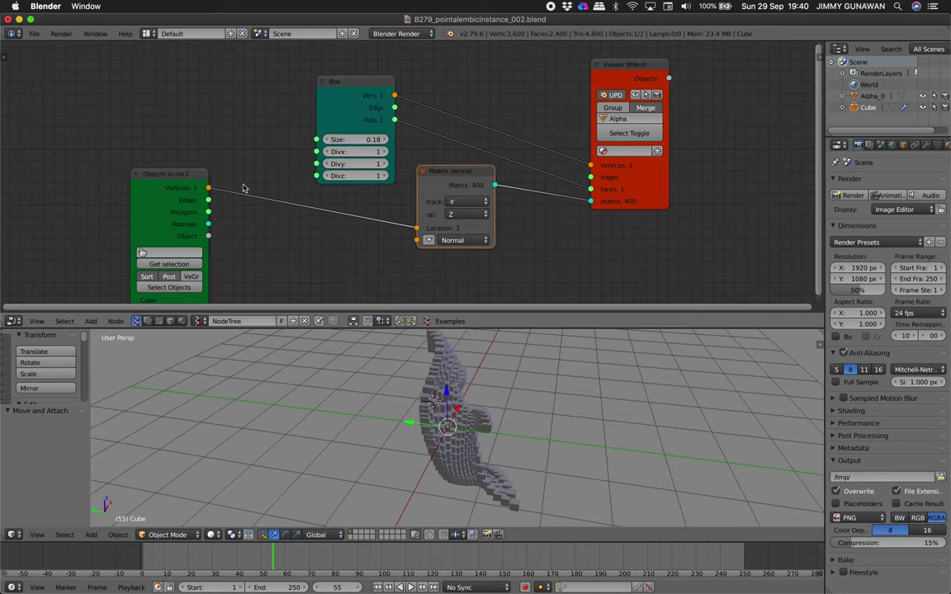
left_click_drag(209, 188, 208, 190)
left_click_drag(412, 240, 416, 240)
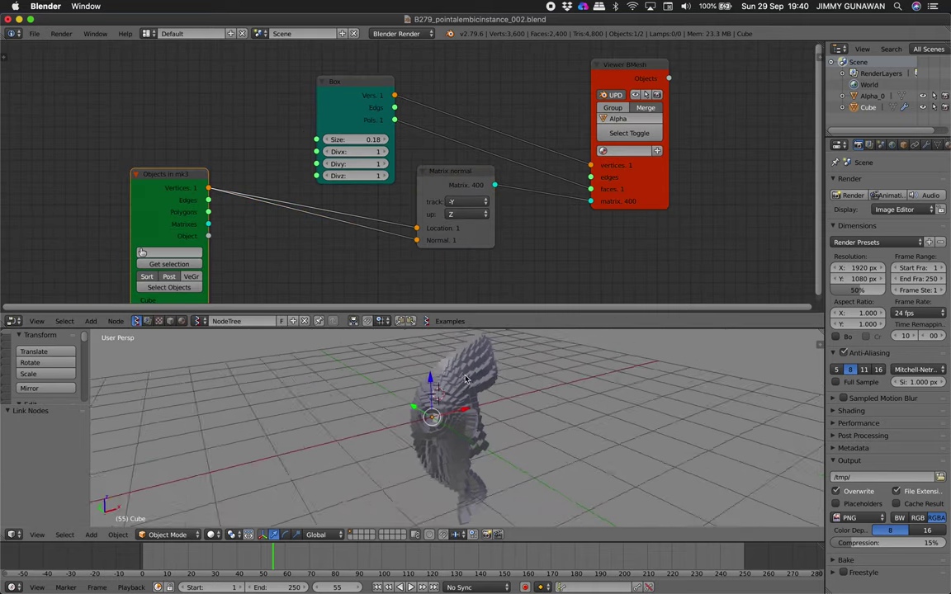
Step: Play the animation from several angles to review the boxes' orientation
key("alt+a")
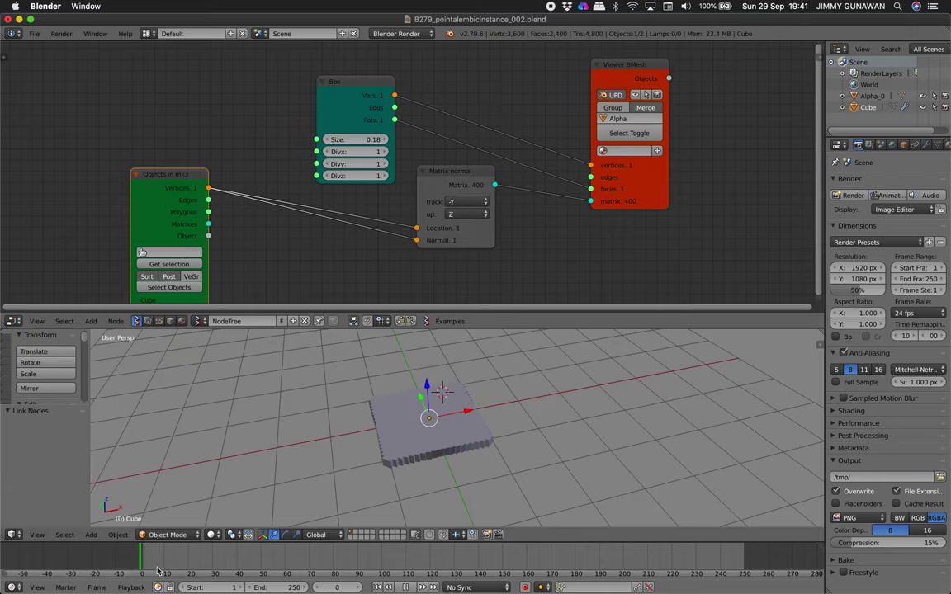
key("Escape")
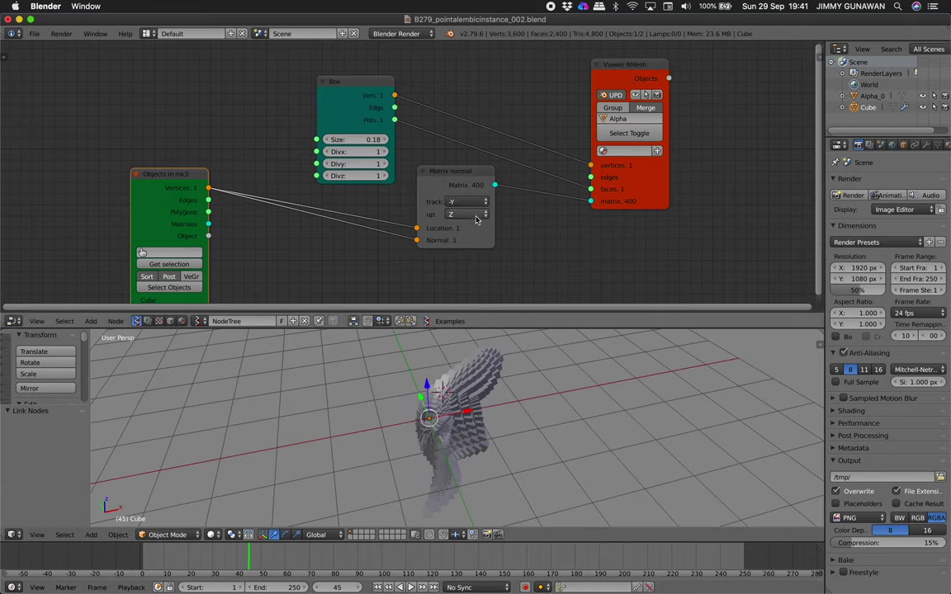
middle_click_drag(321, 499, 426, 520)
key("alt+a")
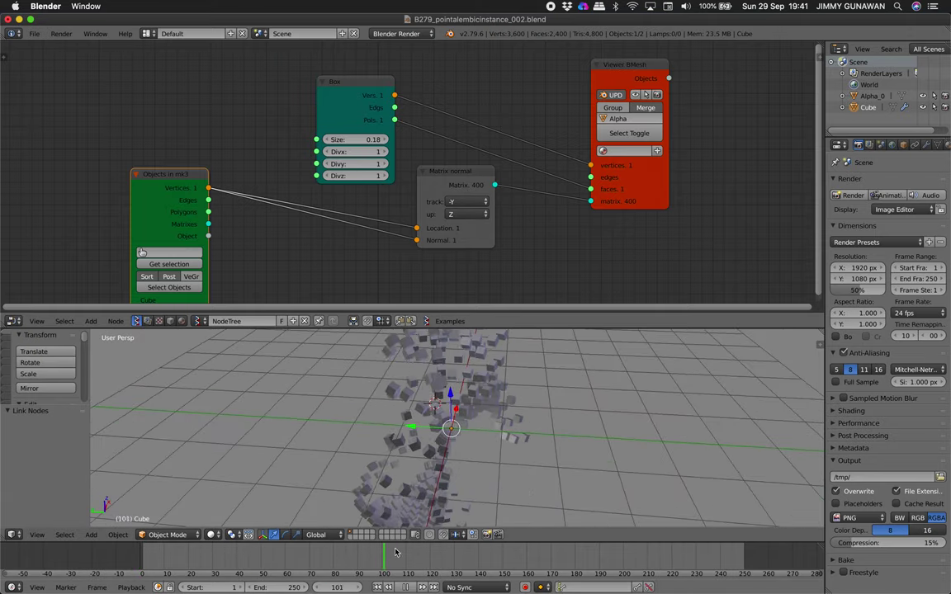
key("Escape")
Step: Go to frame 32 and save the file
left_click(217, 557)
key("ctrl+s")
middle_click_drag(561, 404, 476, 415)
left_click(469, 413)
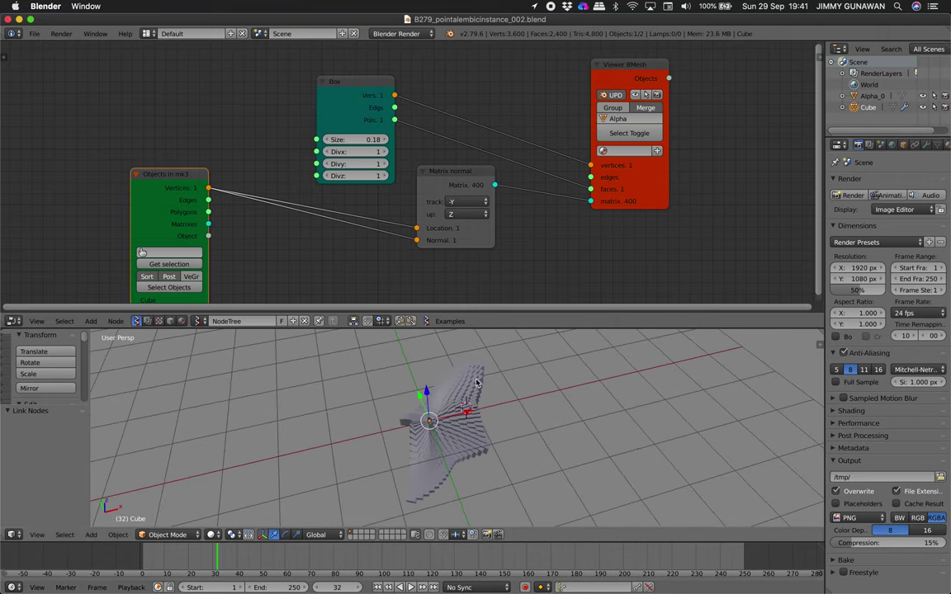
middle_click_drag(477, 383, 491, 398)
key("ctrl+s")
Step: Add a Displace modifier with strength 0 to the merged box mesh Alpha_0
left_click(507, 402)
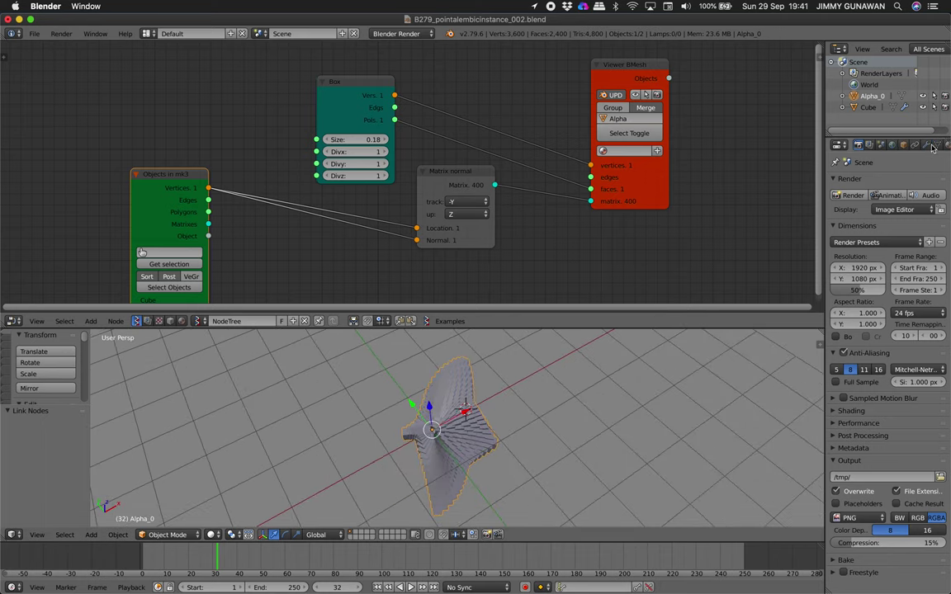
left_click(934, 147)
left_click(887, 183)
left_click(735, 230)
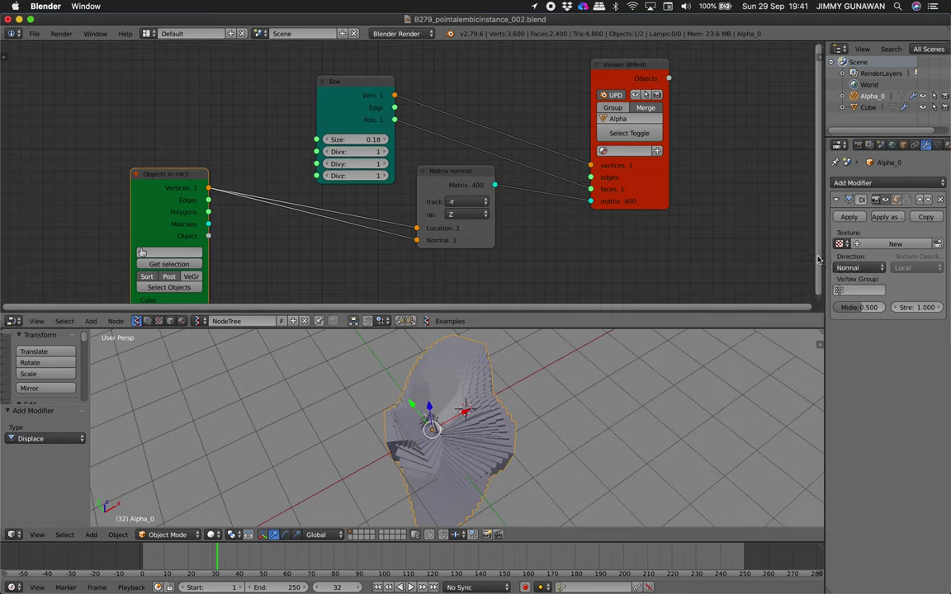
type("0")
key("Return")
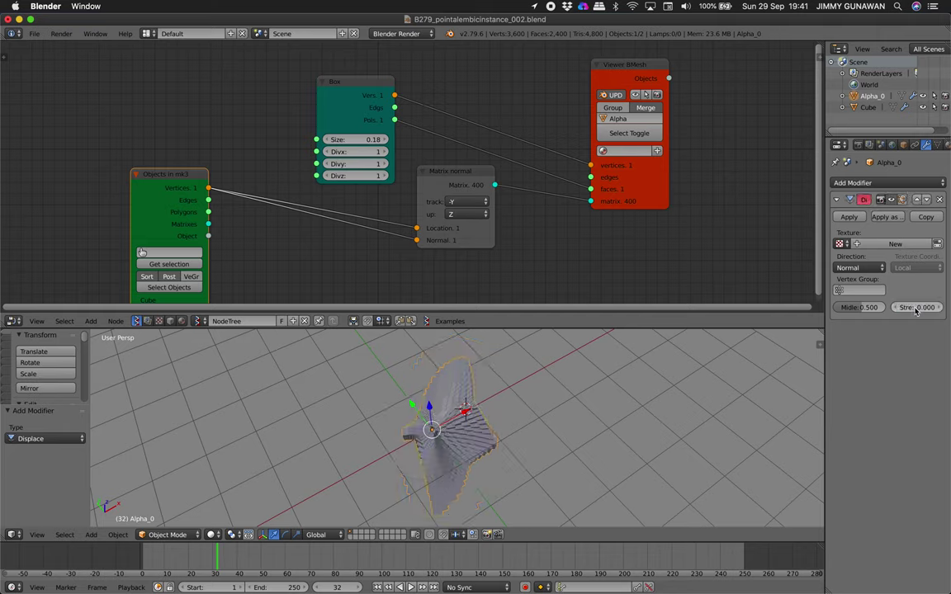
middle_click_drag(592, 420, 569, 382)
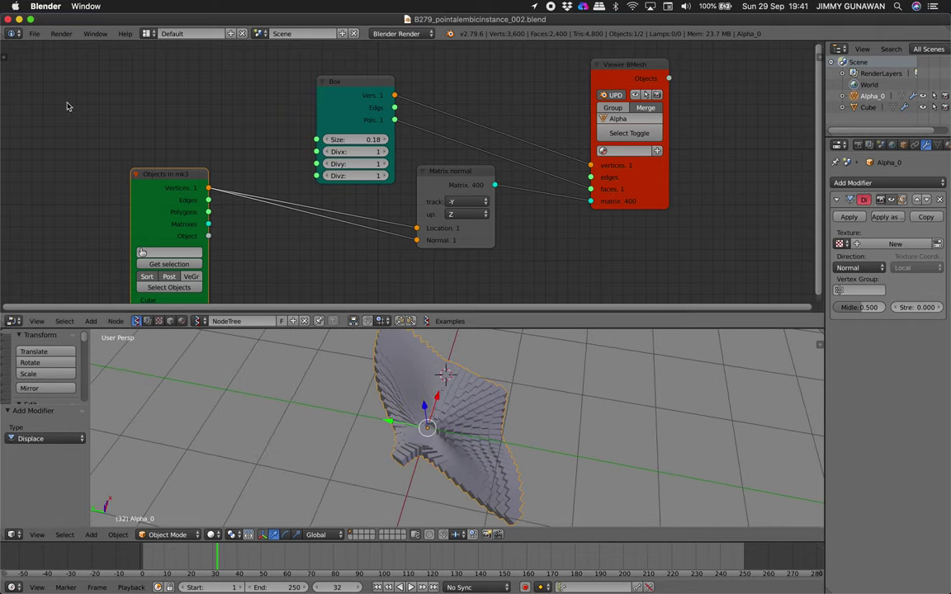
Step: Export the selected box mesh as the Alembic file demo_particlefuture_002.abc on the Desktop
left_click(33, 33)
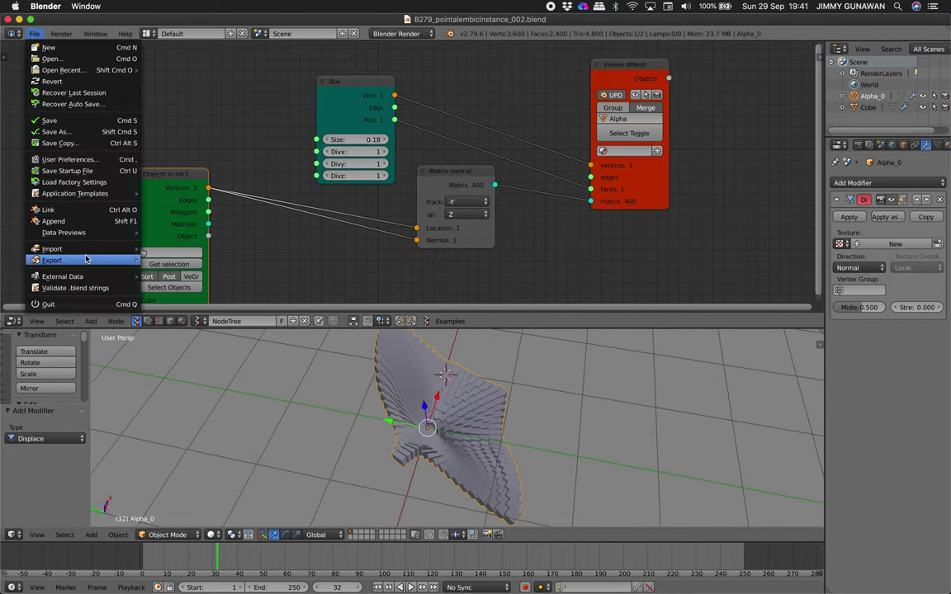
mouse_move(79, 260)
left_click(155, 243)
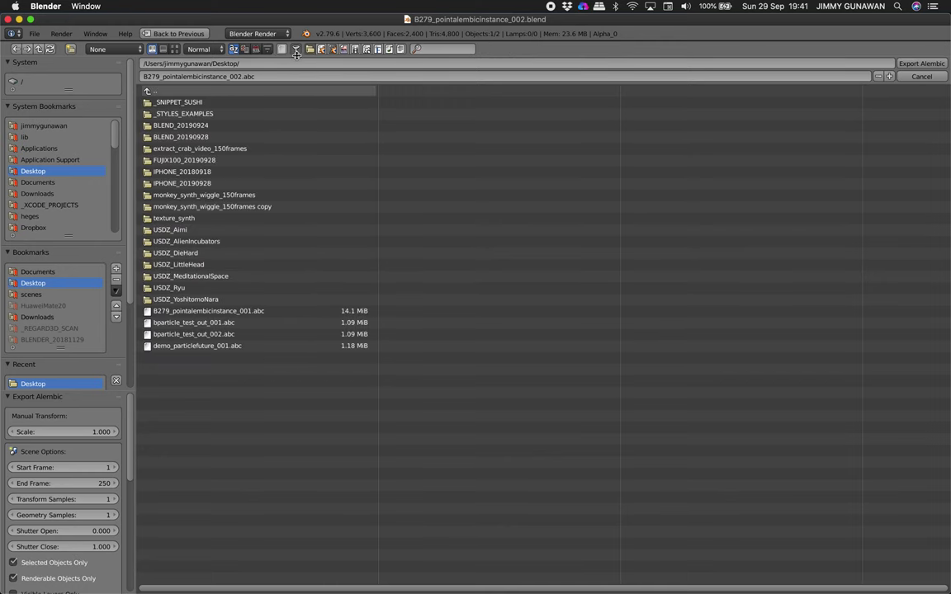
left_click(196, 345)
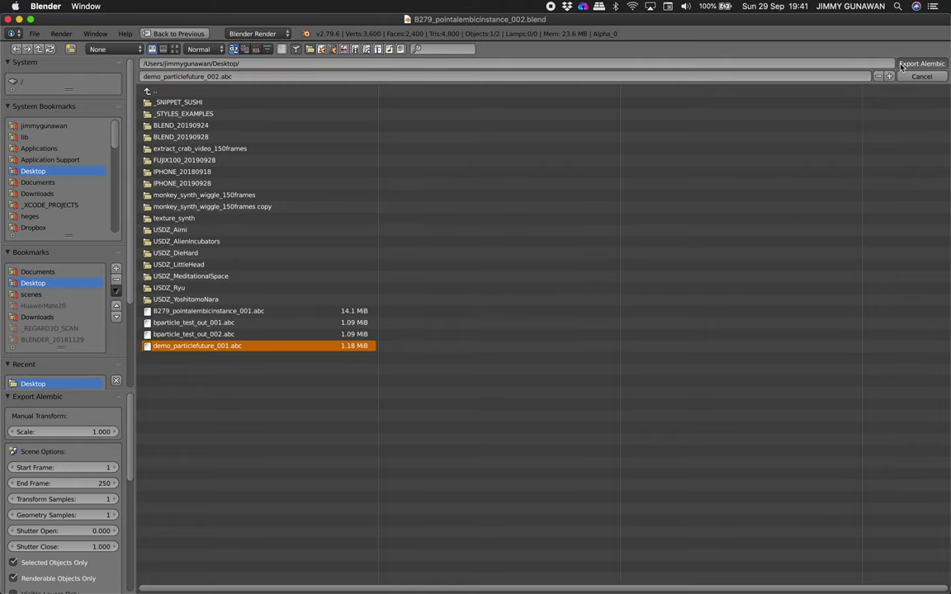
left_click(921, 64)
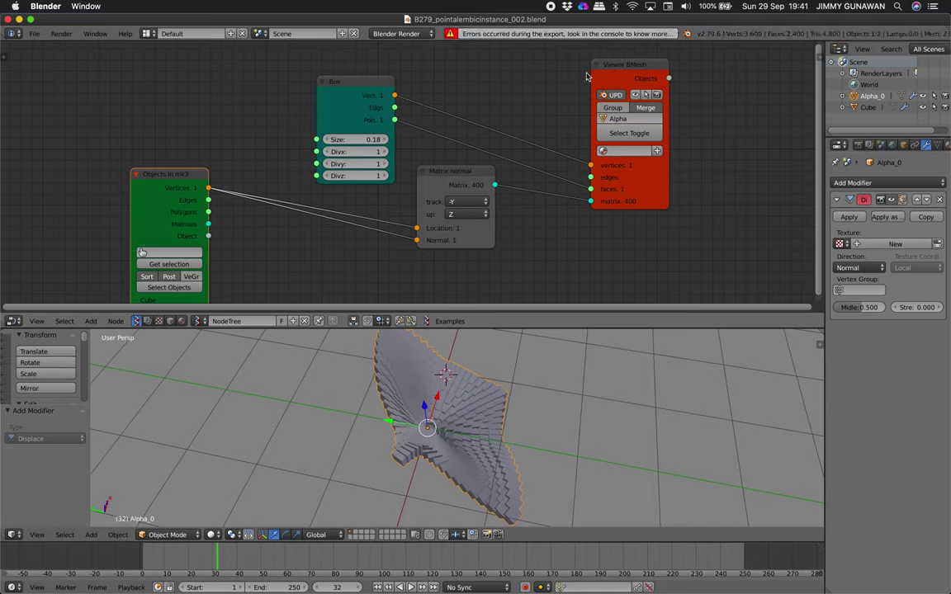
Step: Quit Blender 2.79 and launch the Blender build in the BLENDER_SculptBranch_JULY2019 folder
left_click(34, 34)
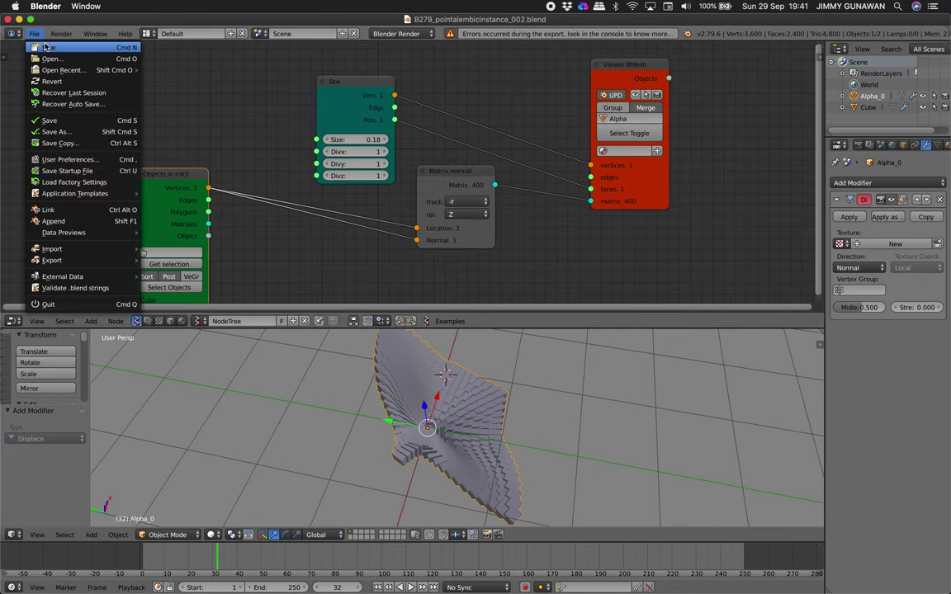
left_click(49, 304)
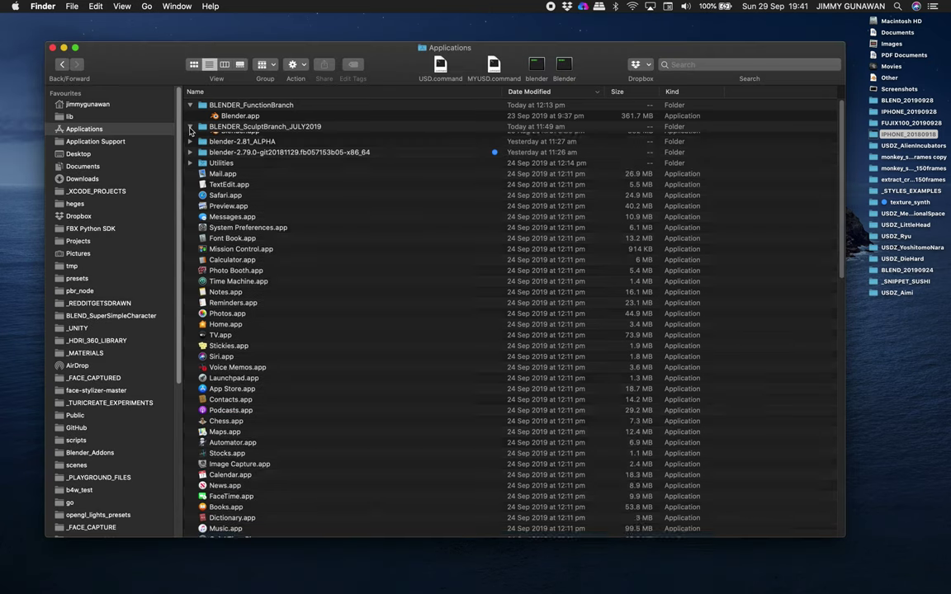
left_click(230, 138)
right_click(231, 138)
left_click(241, 142)
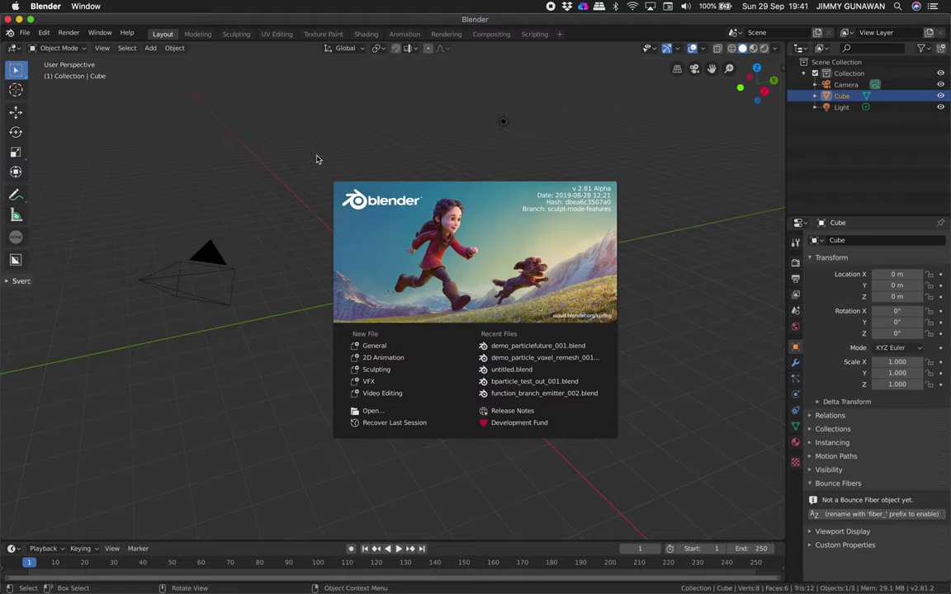
Step: Dismiss the splash screen and delete all default objects from the scene
left_click(320, 156)
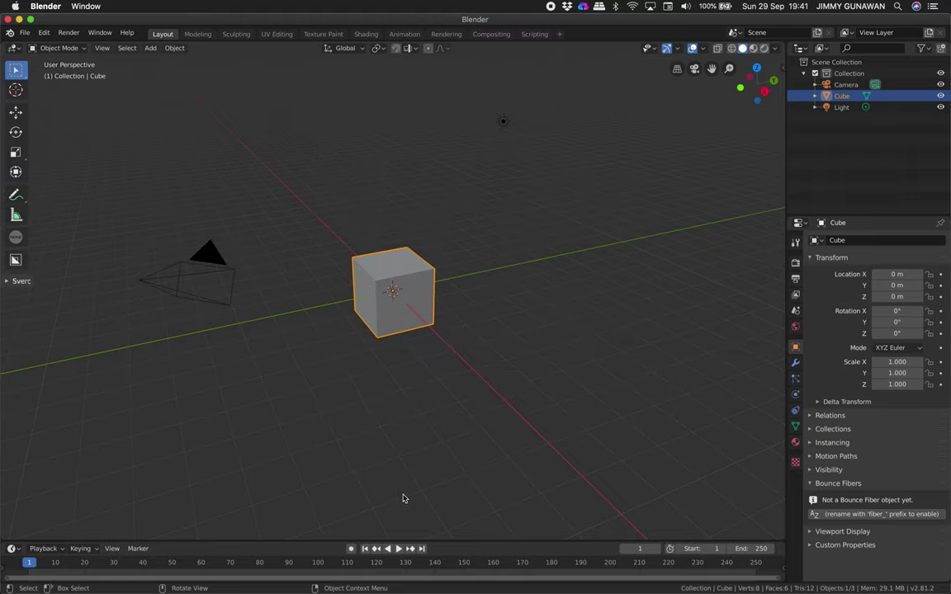
left_click_drag(426, 540, 428, 531)
key("a")
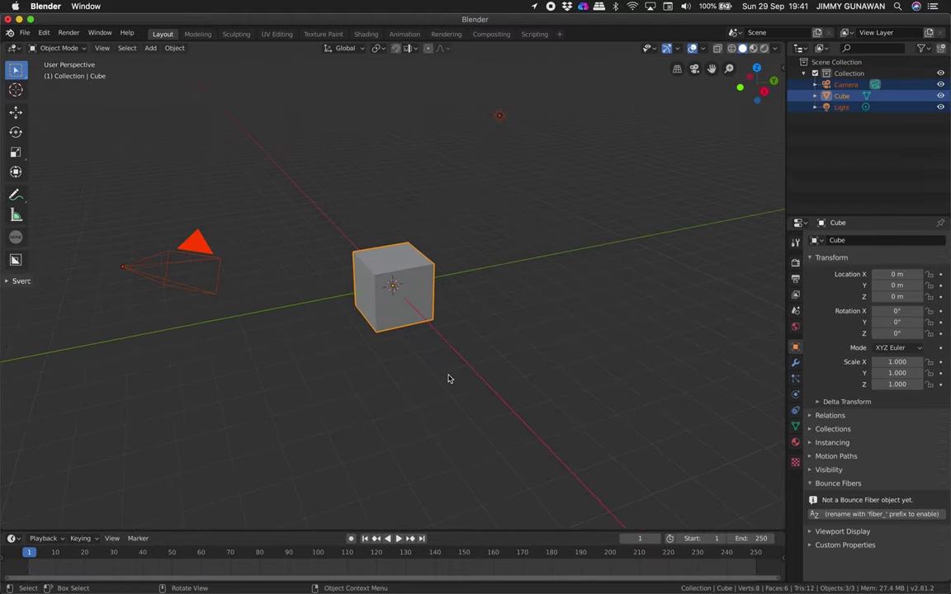
key("x")
left_click(397, 333)
middle_click_drag(397, 333, 363, 321)
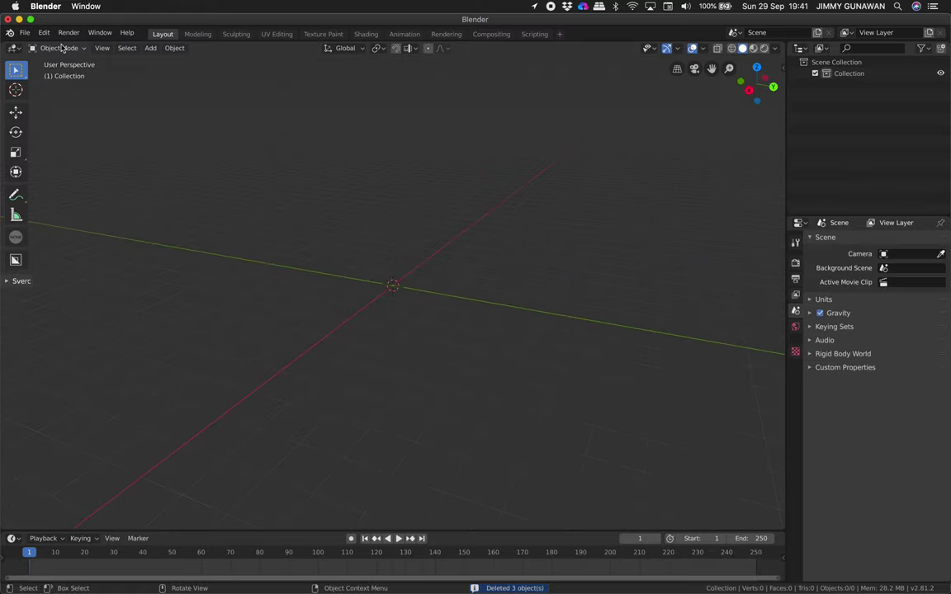
Step: Import the Alembic file demo_particlefuture_002.abc from the Desktop
left_click(25, 32)
mouse_move(57, 191)
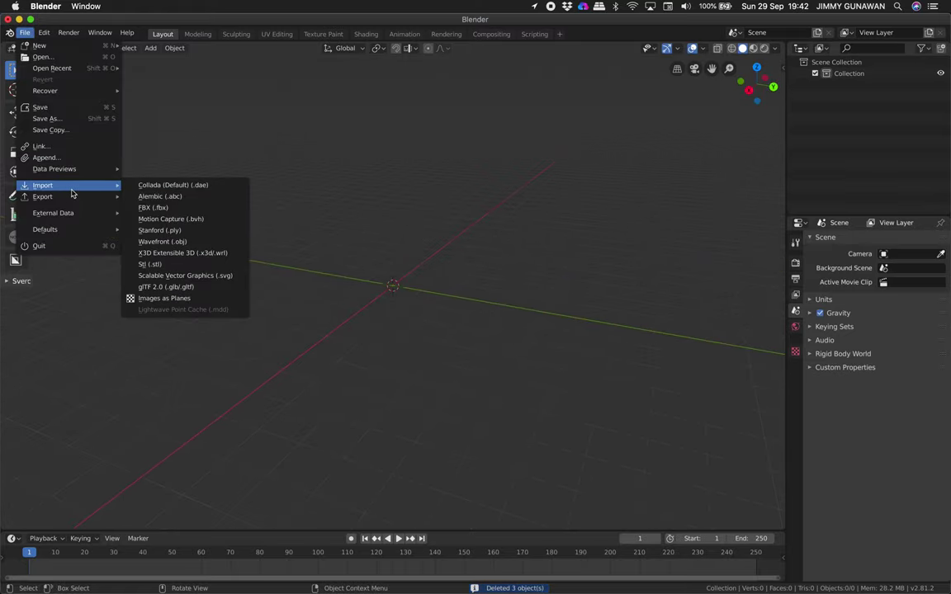
left_click(183, 199)
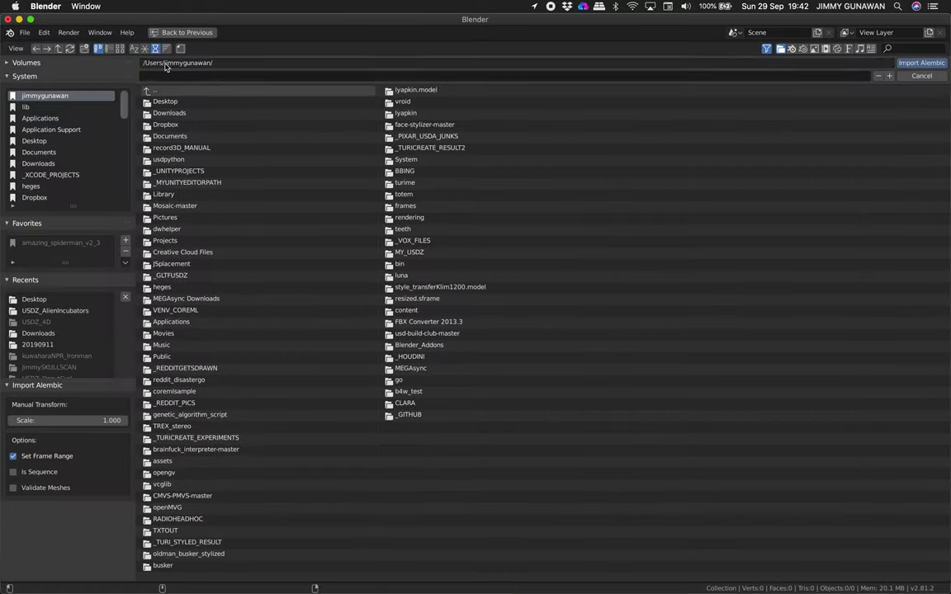
left_click(72, 141)
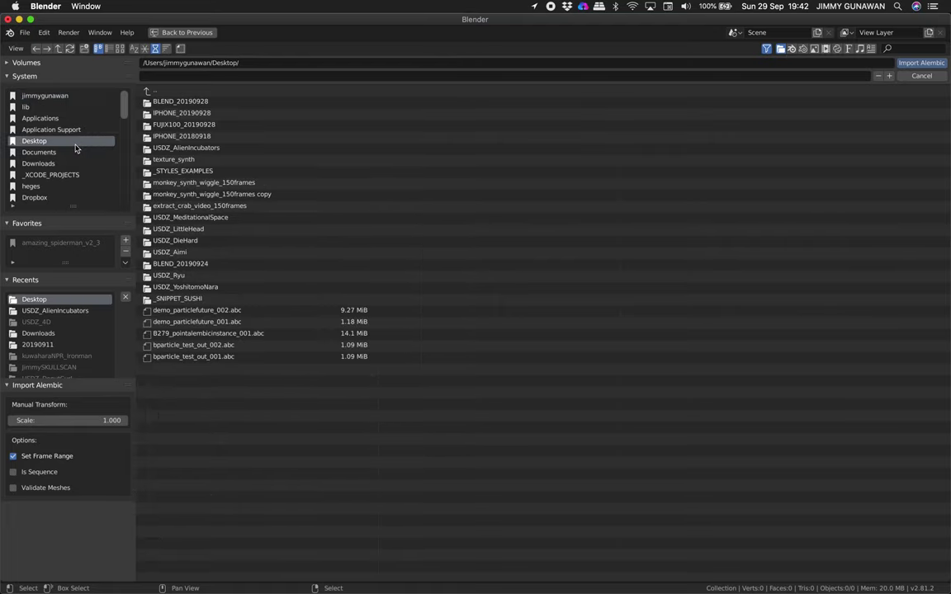
double_click(318, 310)
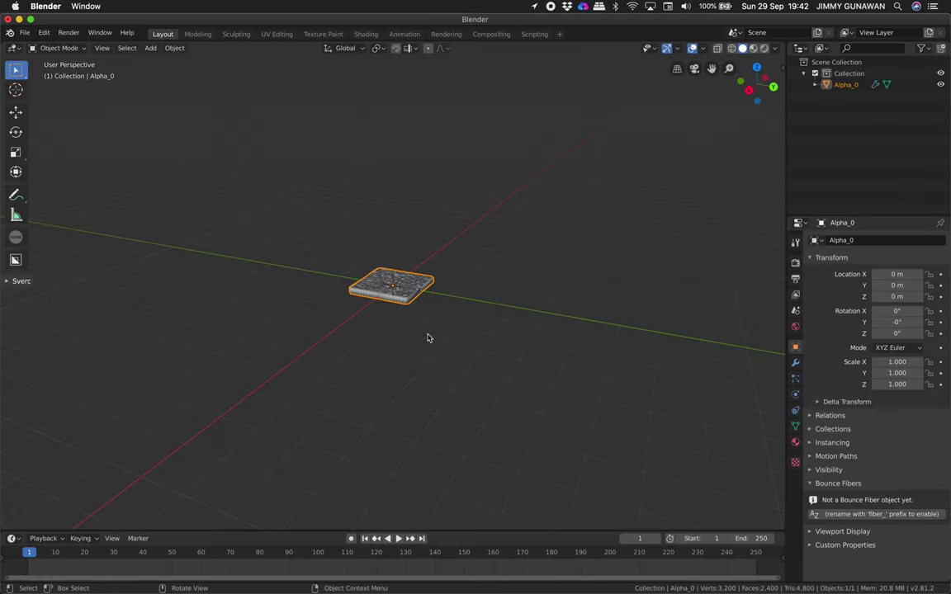
Step: Play and scrub the imported Alembic animation to examine the moving boxes from different angles
middle_click_drag(427, 345, 404, 394)
key("space")
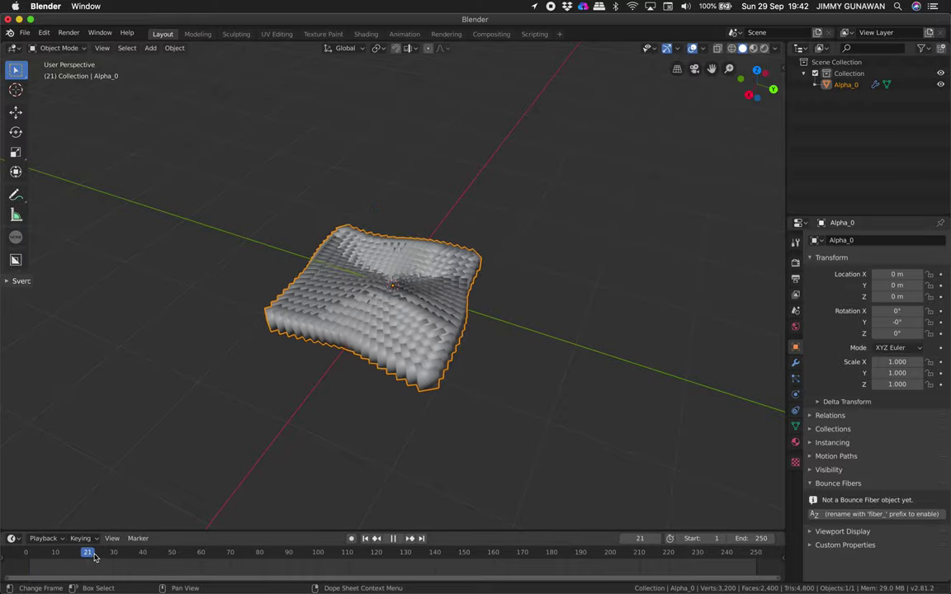
left_click_drag(133, 556, 76, 518)
key("space")
middle_click_drag(479, 303, 502, 304)
left_click_drag(118, 553, 25, 485)
middle_click_drag(595, 315, 587, 367)
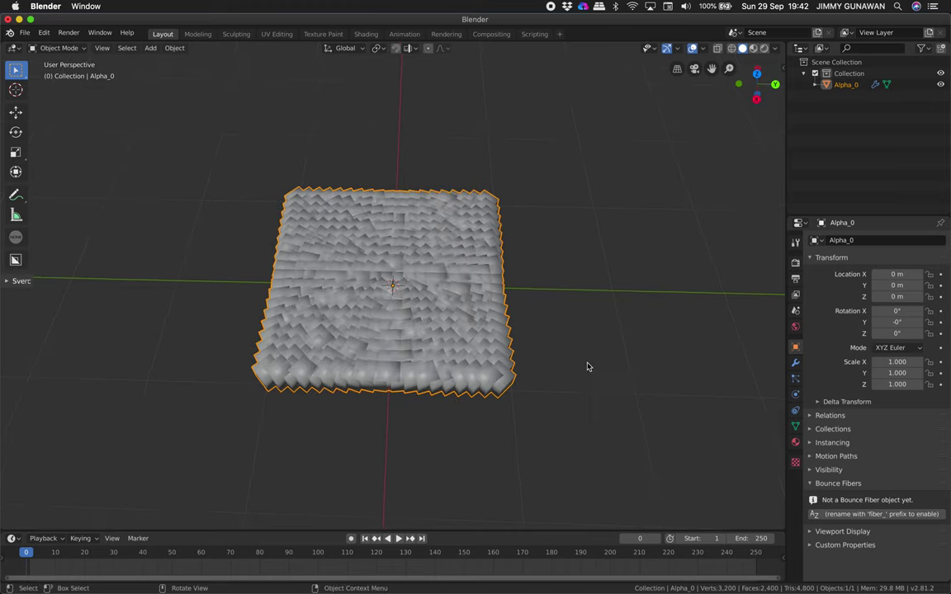
Step: Expand the Blender window to full screen and switch to the browser page for the Functions Branch macOS build
left_click(31, 19)
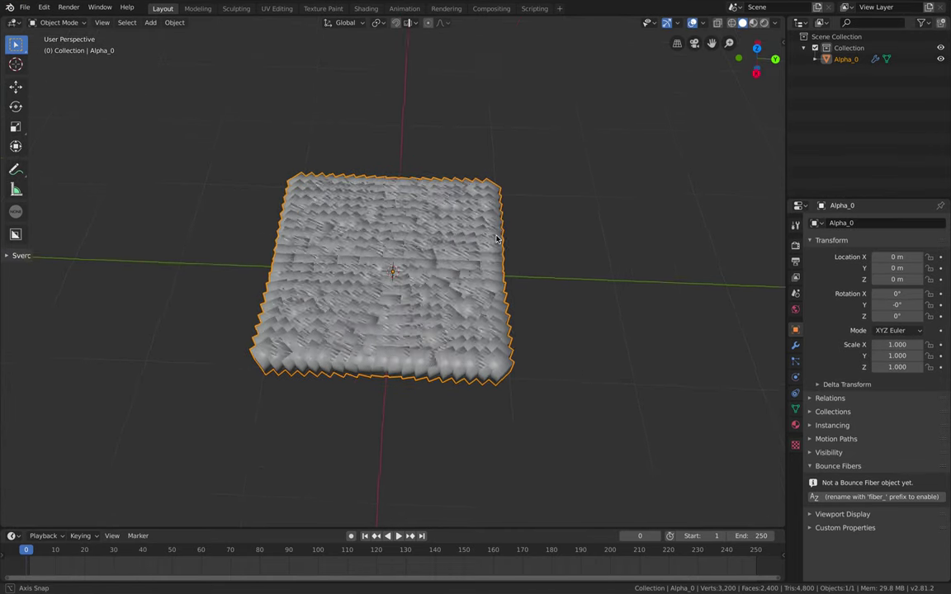
middle_click_drag(396, 194, 473, 242)
key("ctrl+Right")
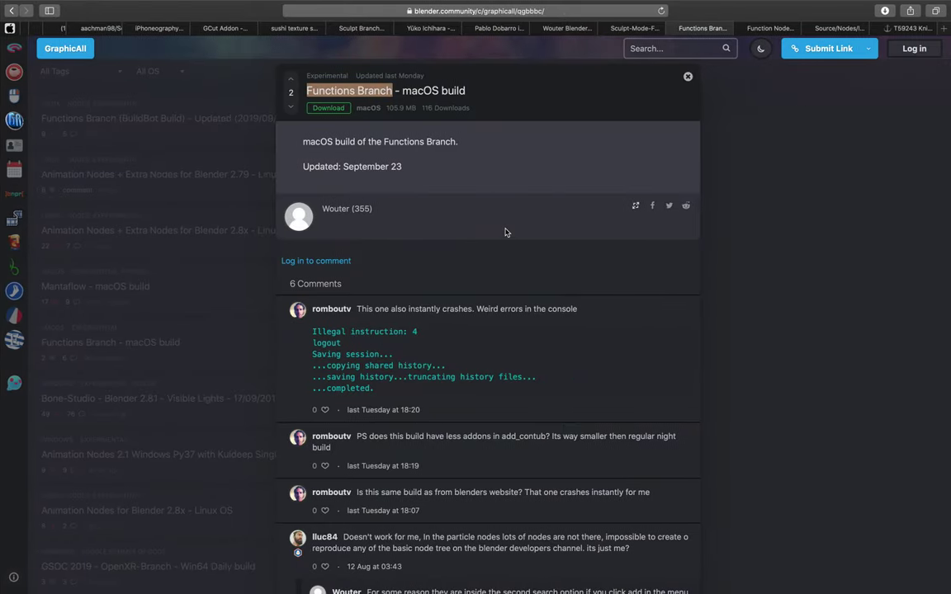
Step: Search the web in a new browser tab for "jay anam blender compile sculpt"
left_click(940, 32)
type("jay anam compute")
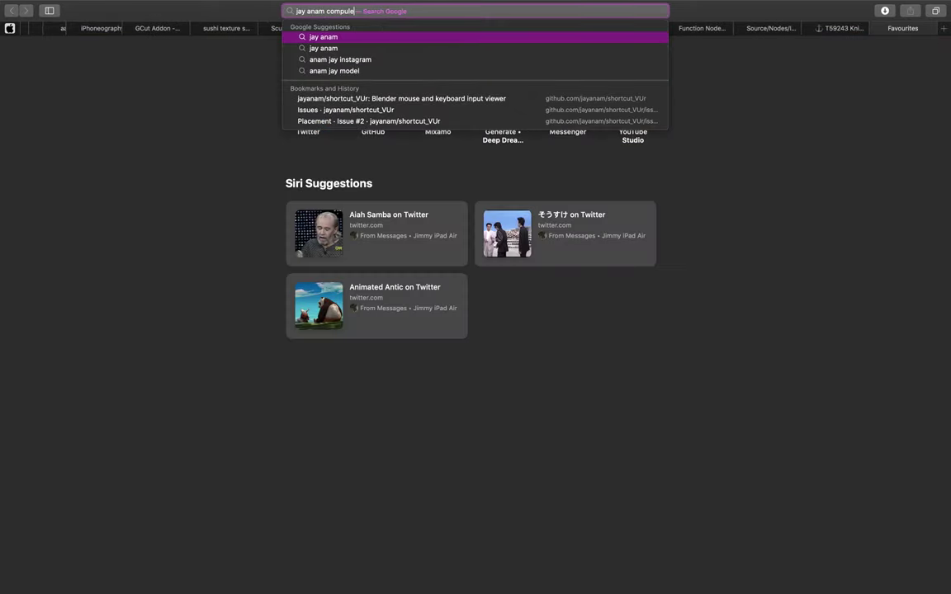
key("Return")
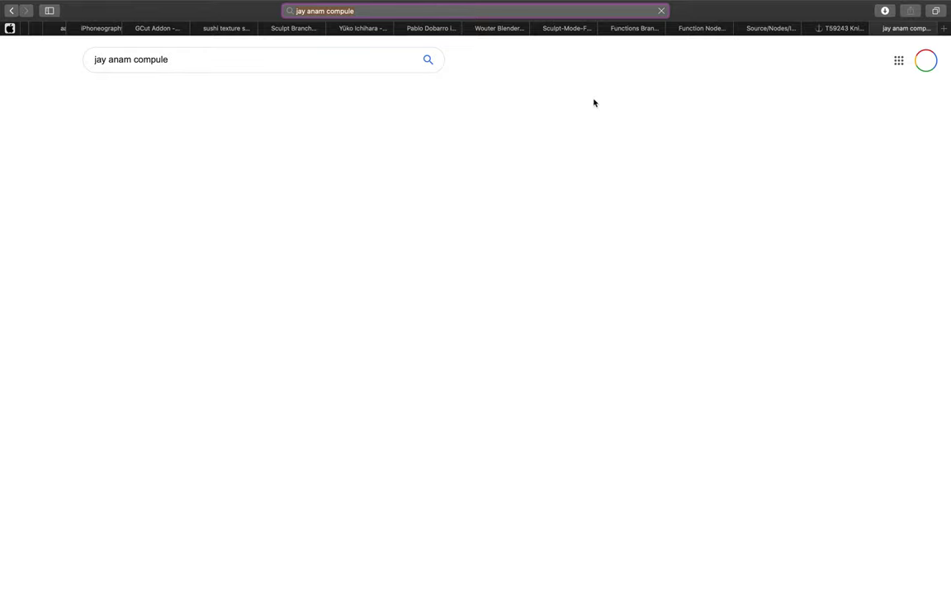
double_click(159, 59)
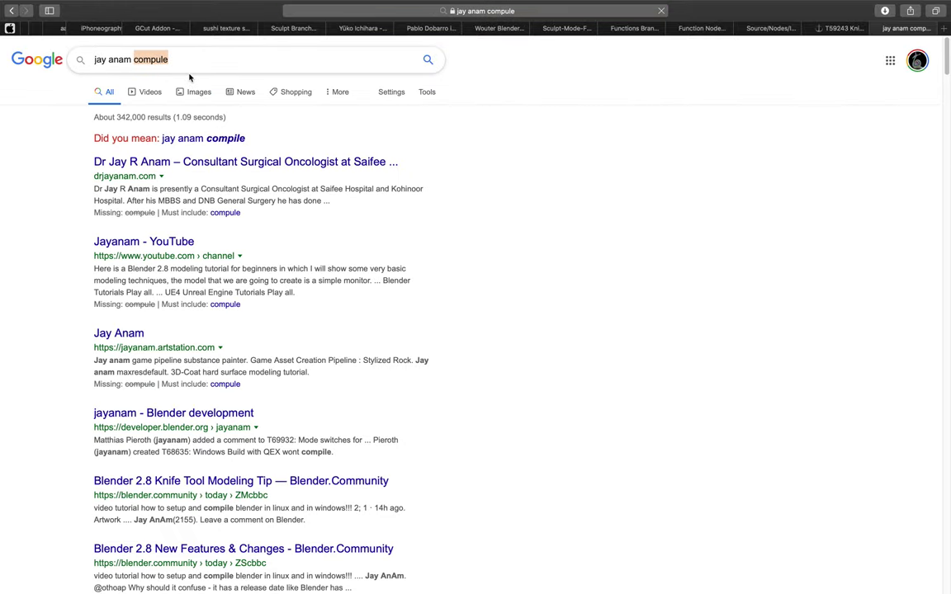
type("blender compile sculpt")
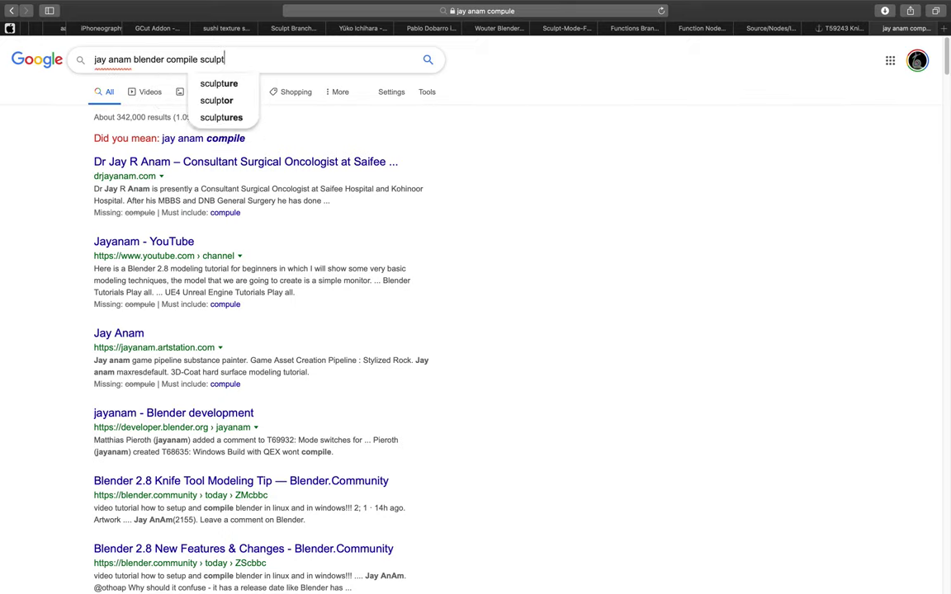
key("Return")
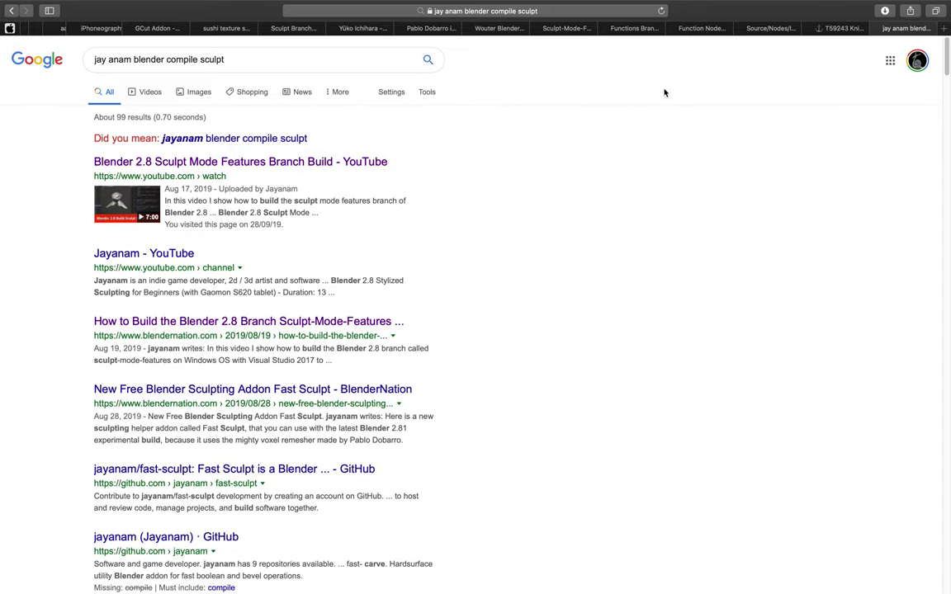
Step: Close the search tab and switch back to Blender, with the box animation moved to frame 12
left_click(876, 29)
key("ctrl+Left")
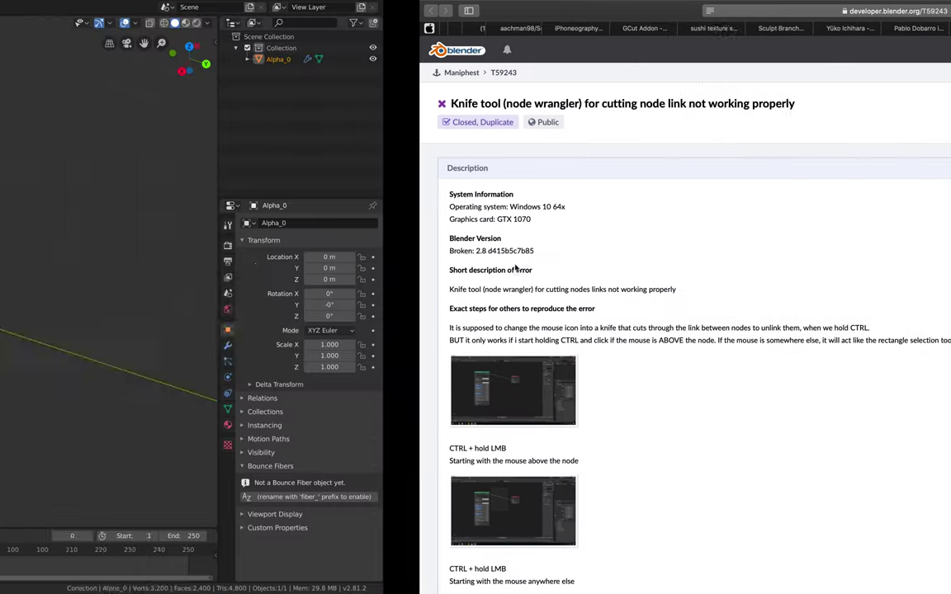
middle_click_drag(489, 274, 511, 280)
scroll(510, 280, "up", 4)
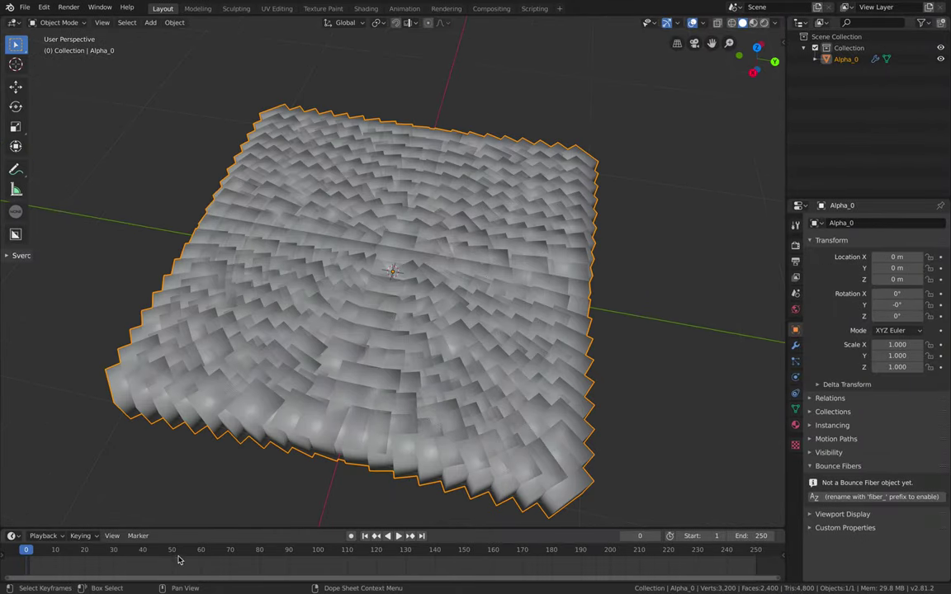
left_click_drag(198, 550, 61, 495)
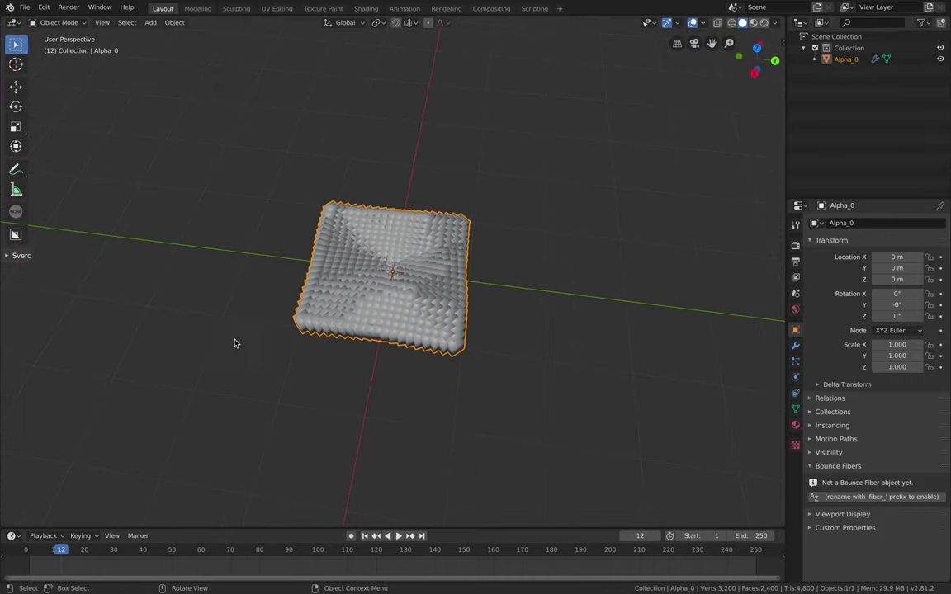
middle_click_drag(427, 289, 380, 287)
Step: Add a Remesh modifier to the Alpha_0 mesh below its Mesh Sequence Cache and set its mode to Voxel
left_click(796, 345)
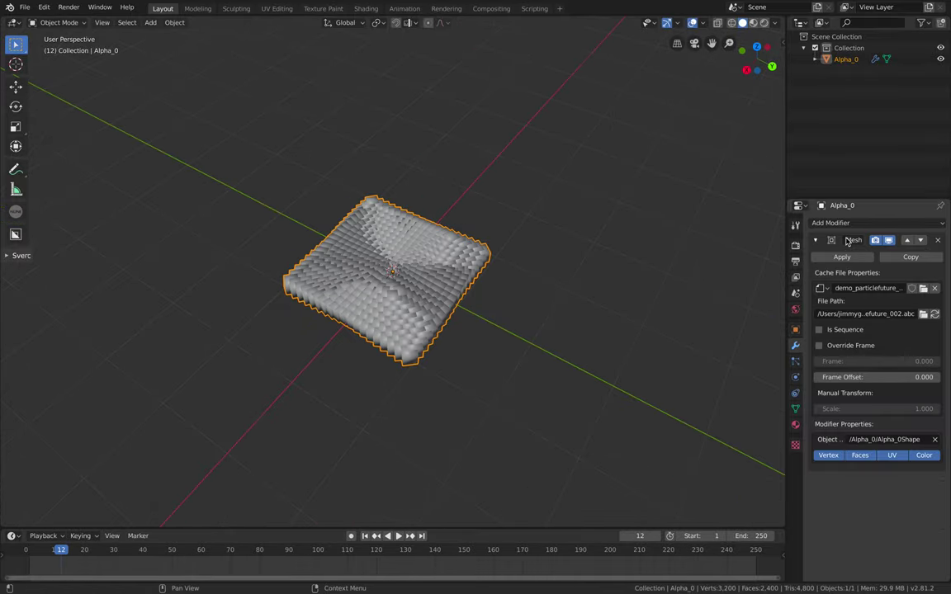
left_click_drag(785, 179, 722, 179)
left_click(794, 225)
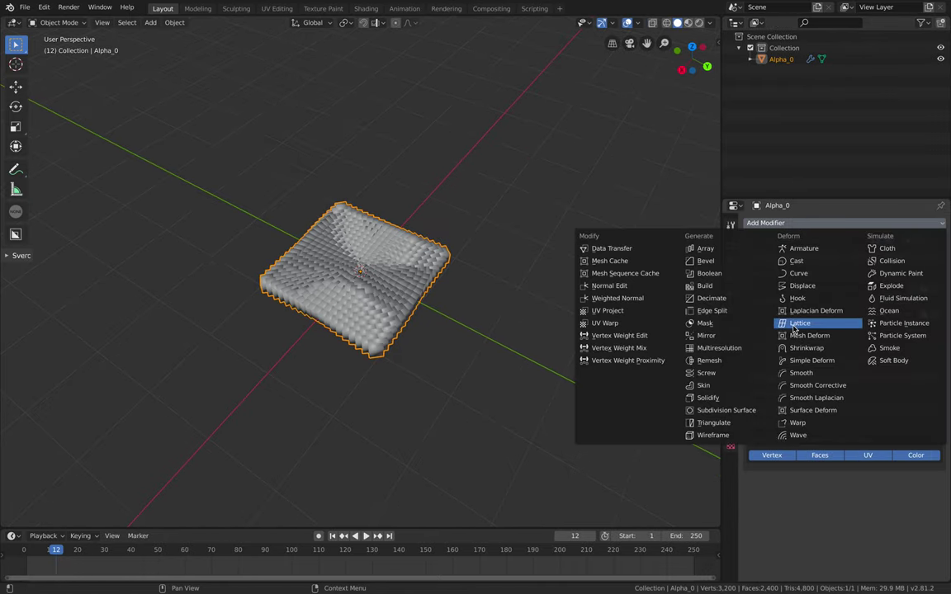
left_click(731, 360)
scroll(609, 371, "up", 3)
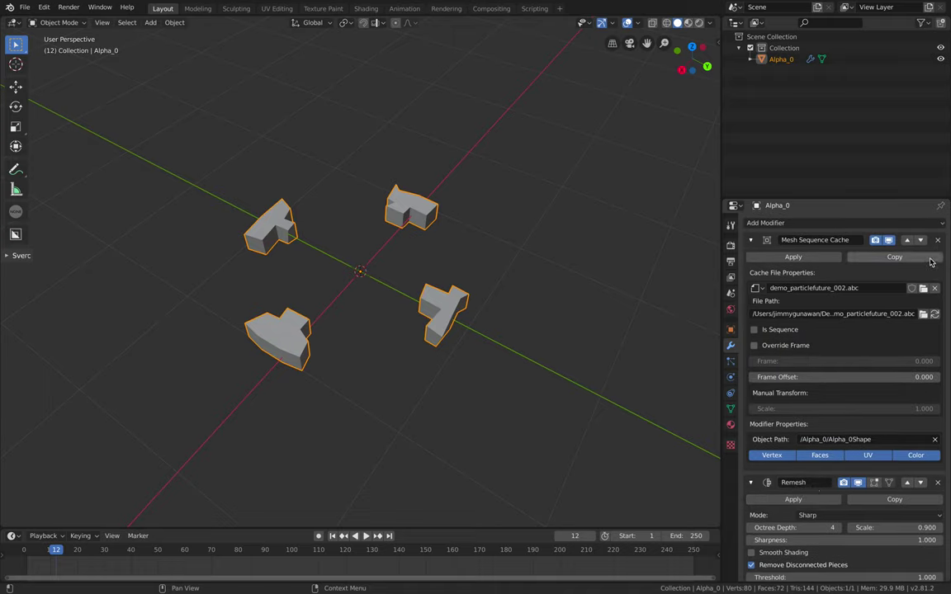
left_click(751, 240)
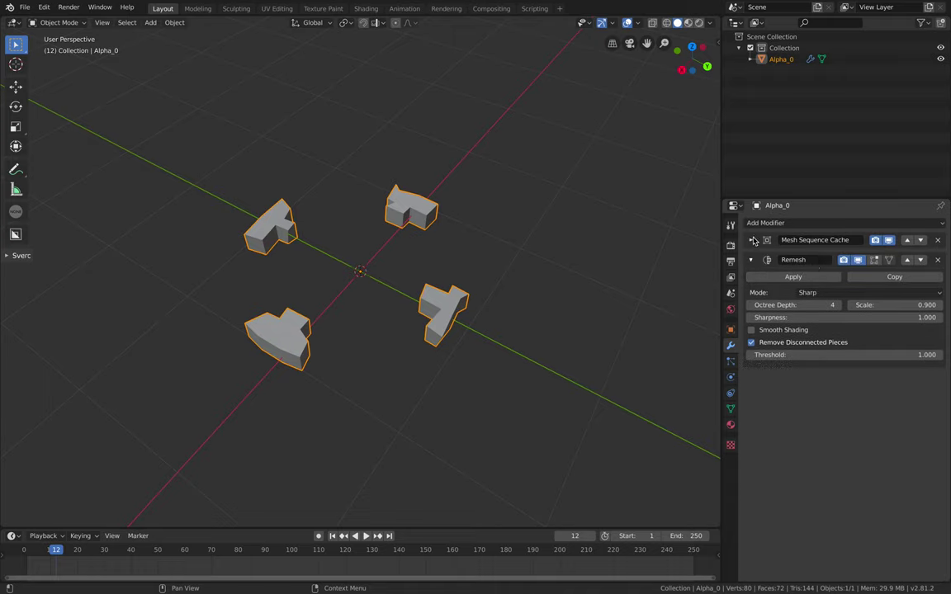
left_click(827, 294)
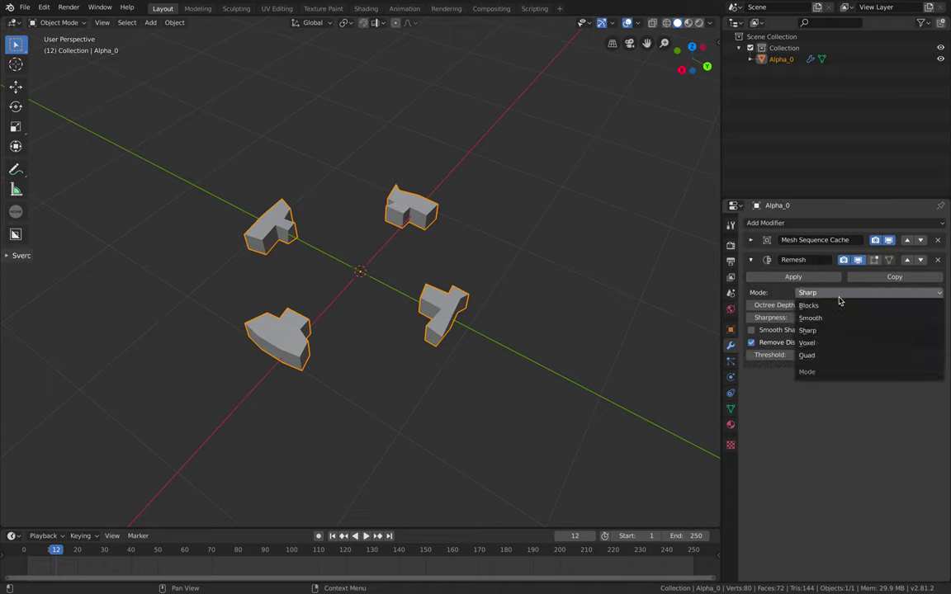
left_click(831, 343)
Step: Play and scrub the voxel-remeshed animation, examining the merging and splitting mesh from several angles and stopping at frame 77
middle_click_drag(632, 324, 286, 543)
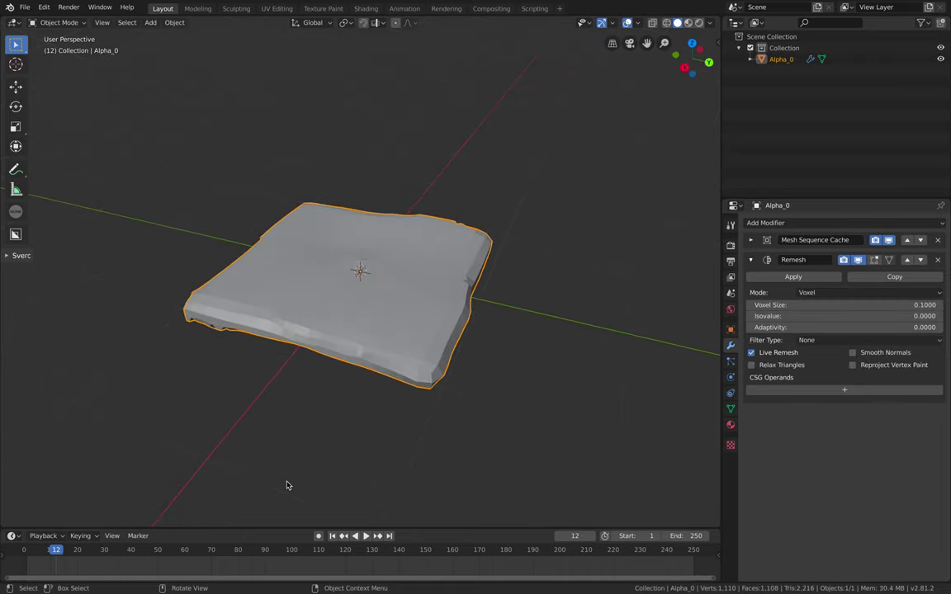
key("space")
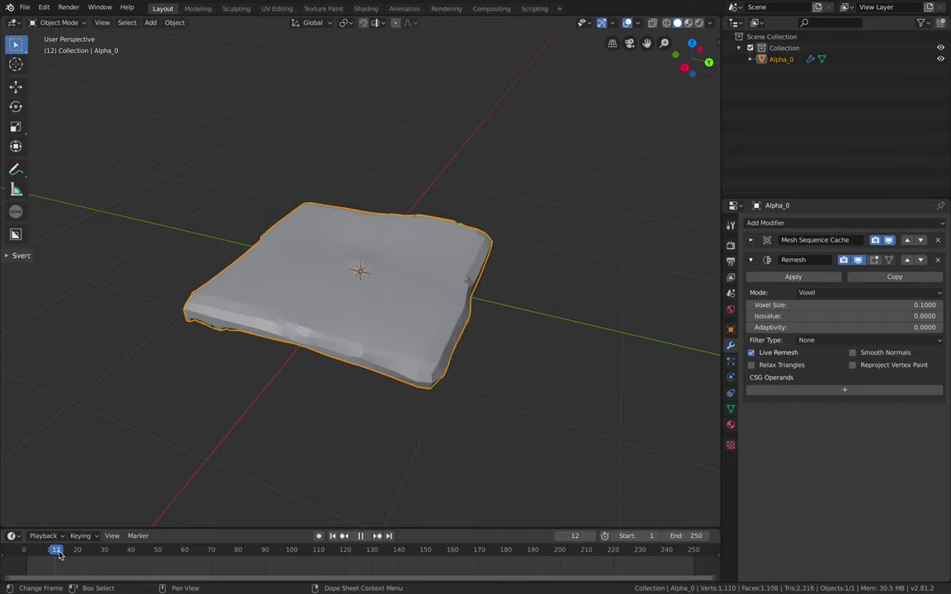
left_click_drag(68, 552, 248, 532)
scroll(260, 336, "down", 3)
middle_click_drag(211, 328, 343, 330)
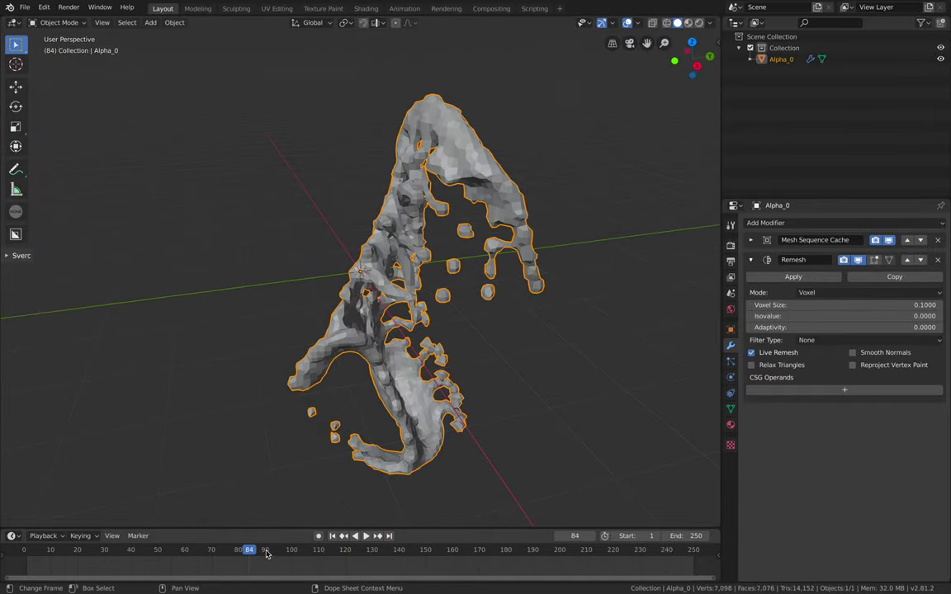
left_click_drag(266, 552, 308, 551)
middle_click_drag(462, 382, 388, 479)
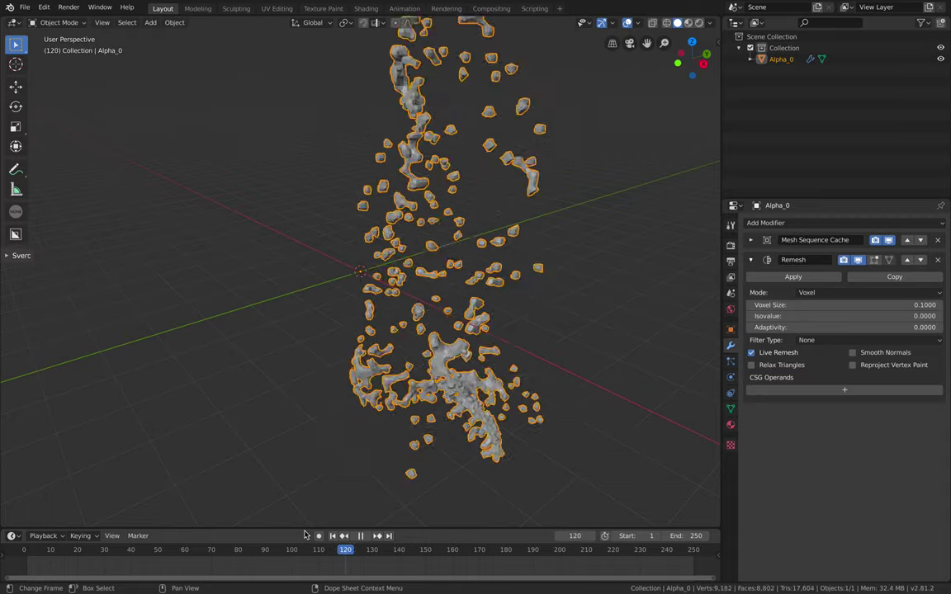
left_click(130, 550)
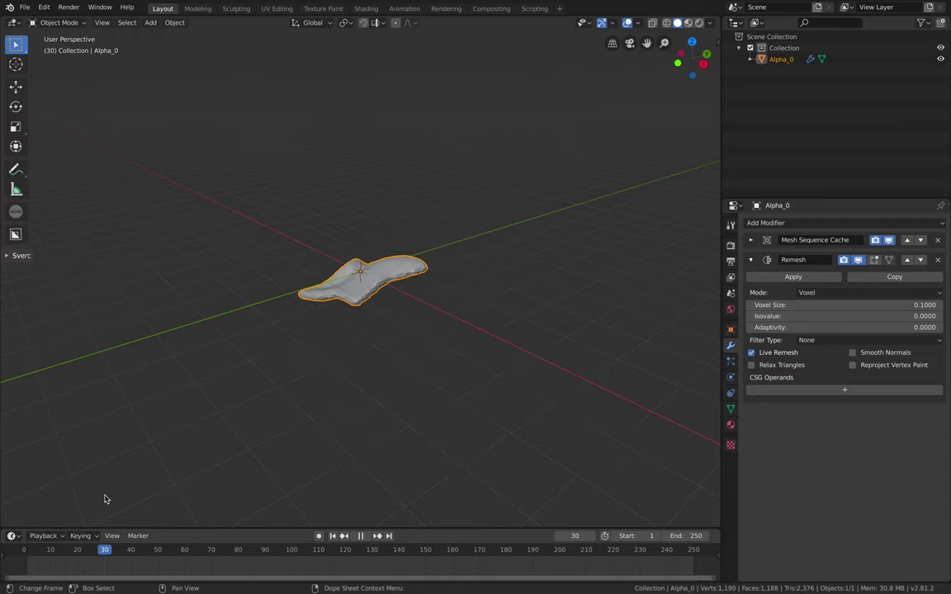
left_click_drag(193, 481, 146, 452)
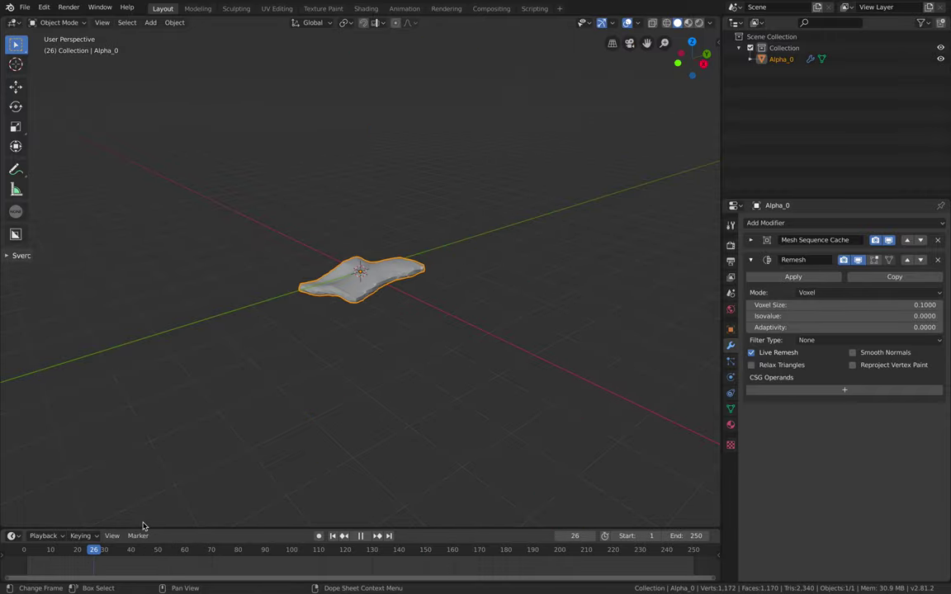
left_click_drag(270, 532, 334, 528)
key("space")
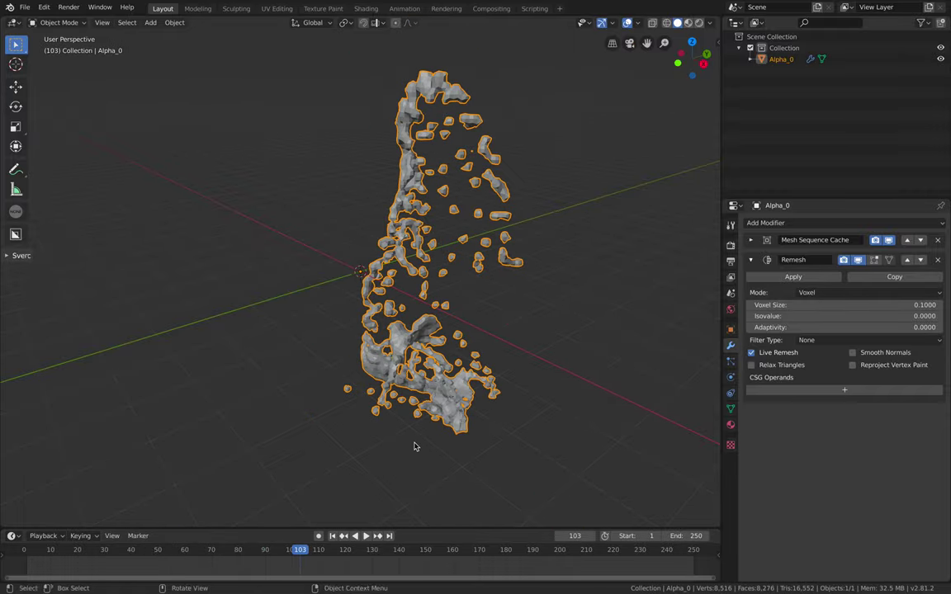
middle_click_drag(416, 447, 334, 445)
key("space")
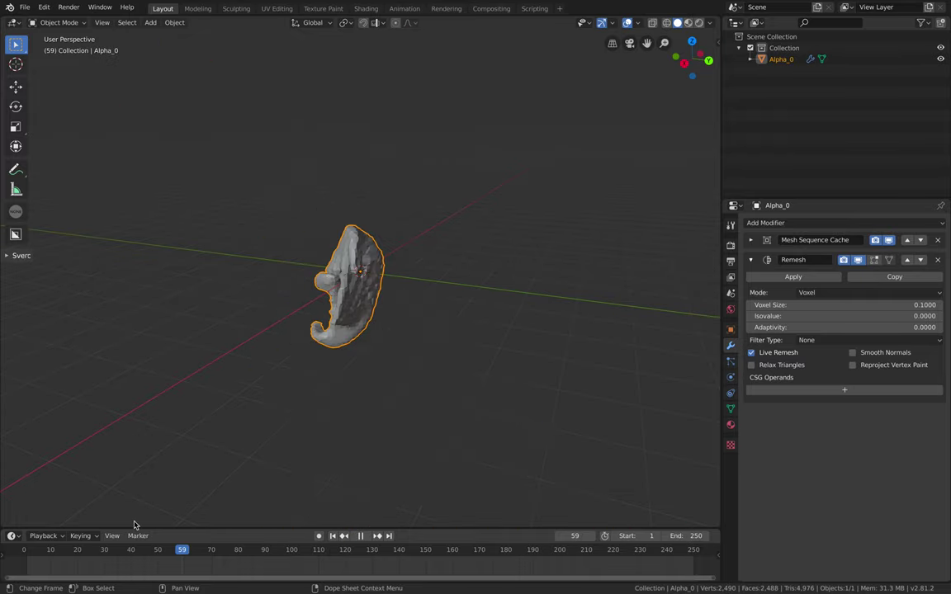
left_click_drag(330, 504, 298, 493)
middle_click_drag(299, 493, 357, 509)
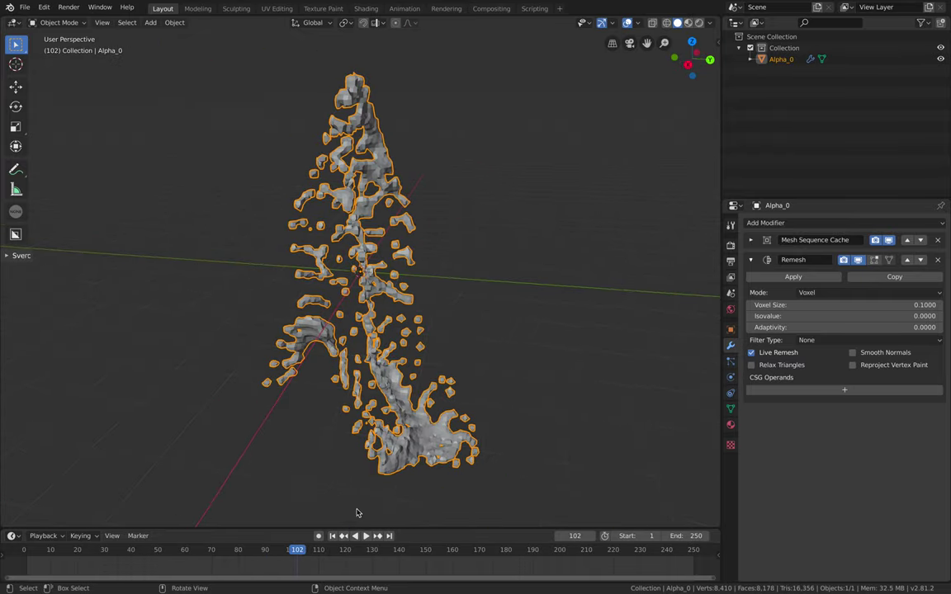
left_click_drag(323, 553, 231, 550)
middle_click_drag(373, 419, 325, 432)
scroll(324, 432, "up", 5)
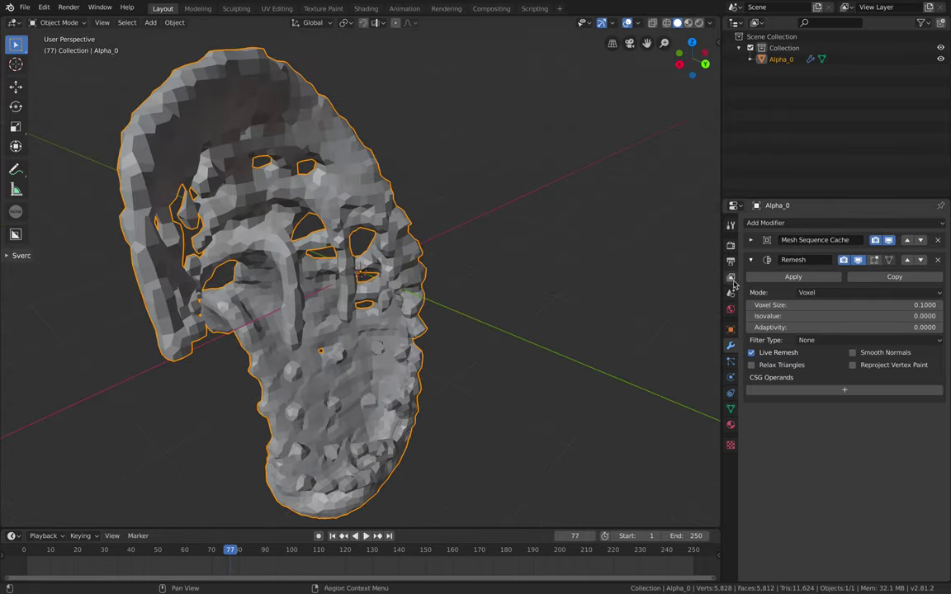
Step: Add a Displace modifier below the Remesh on Alpha_0 and set its strength to -0.160
left_click(811, 224)
left_click(735, 257)
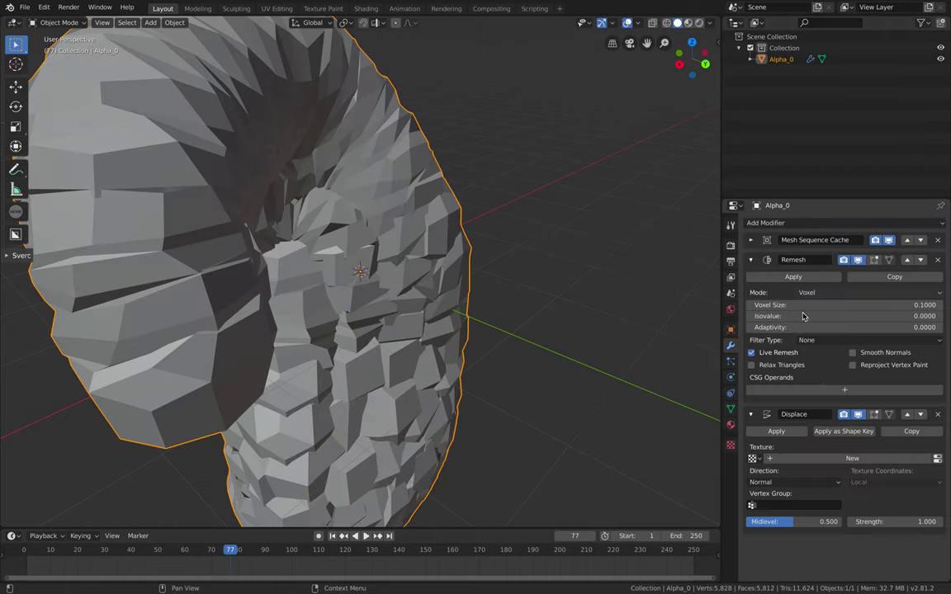
left_click_drag(920, 521, 847, 522)
Step: Play and scrub the animation to examine how the displaced mesh thins and breaks apart from different angles
middle_click_drag(405, 431, 536, 413)
left_click_drag(232, 555, 450, 523)
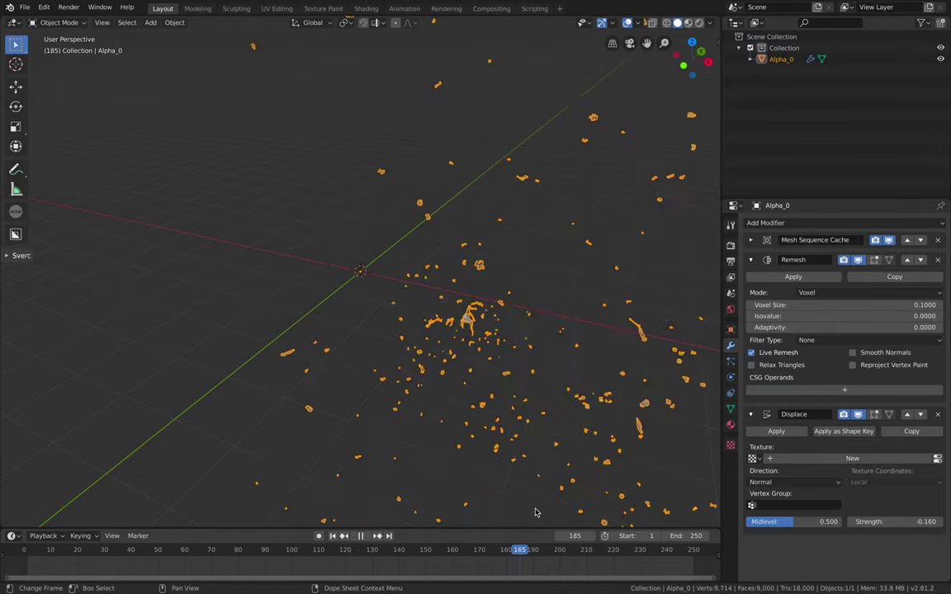
middle_click_drag(403, 387, 509, 513)
key("space")
key("space")
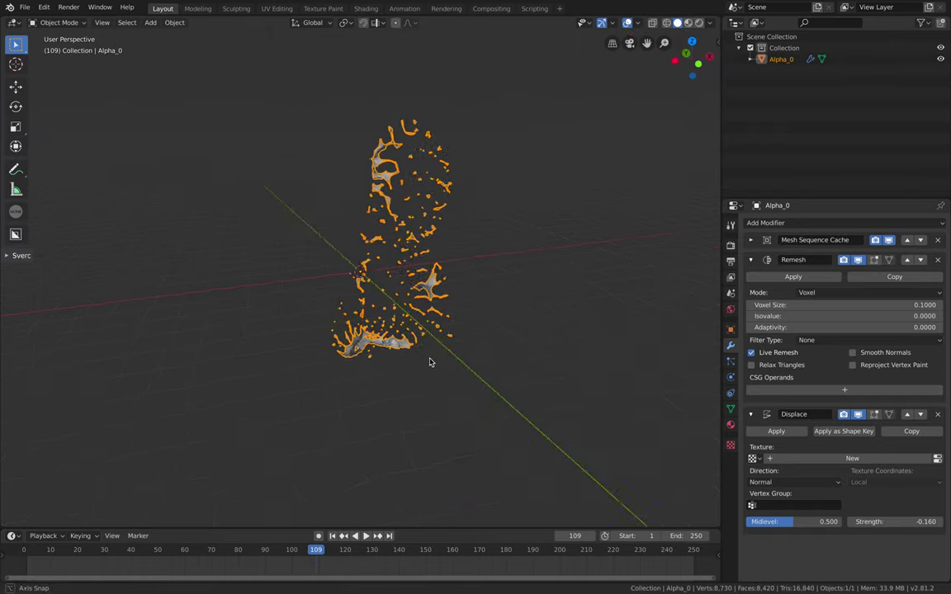
key("space")
Step: Save the scene to the Desktop as demo_particlefuture_003.blend, using the demo_particlefuture_001.blend name with its number raised
left_click(25, 8)
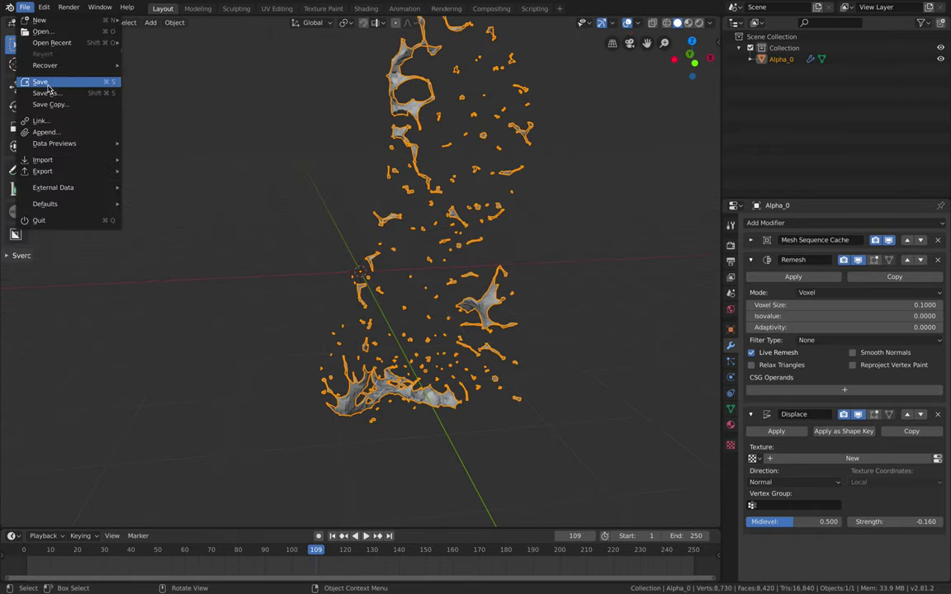
left_click(45, 89)
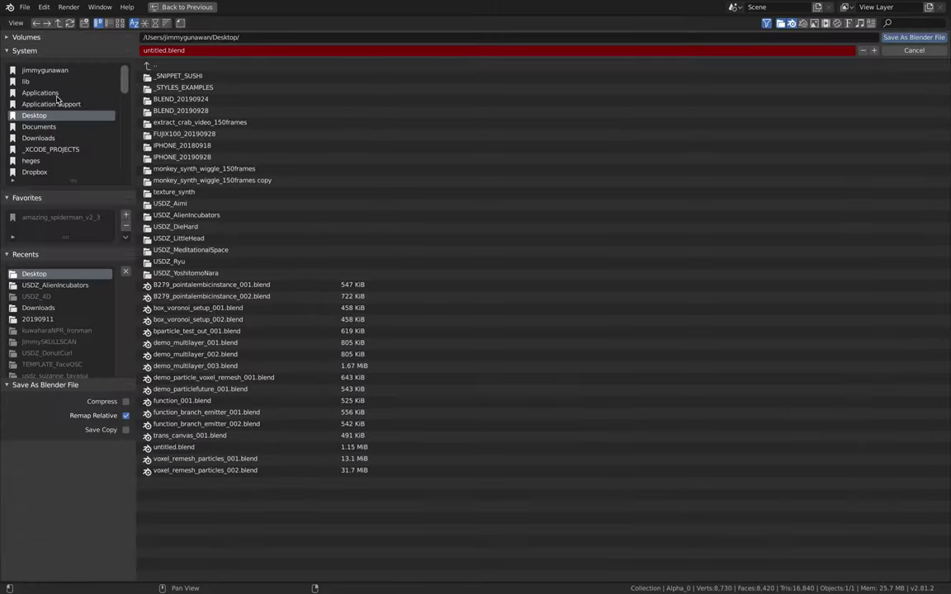
left_click(156, 24)
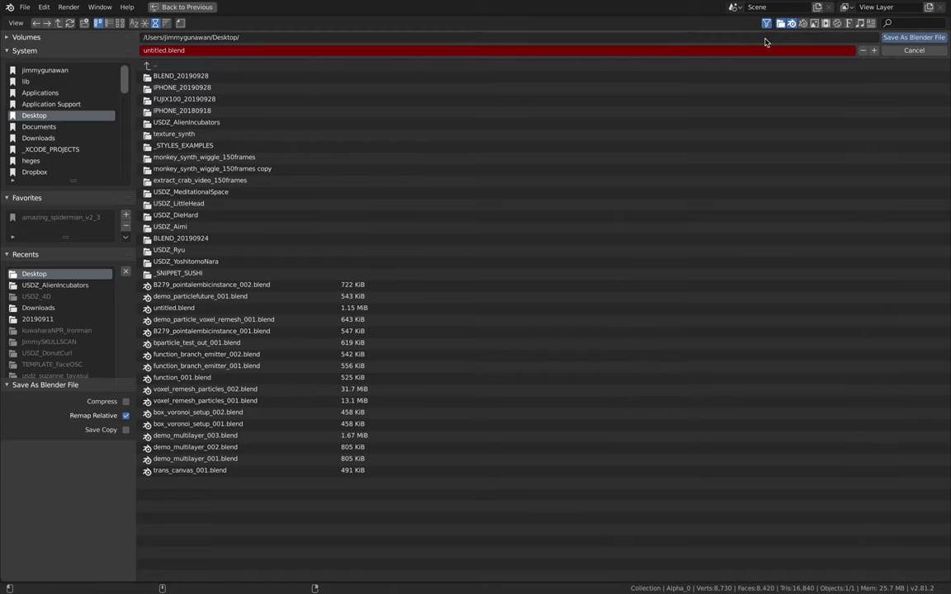
left_click(276, 286)
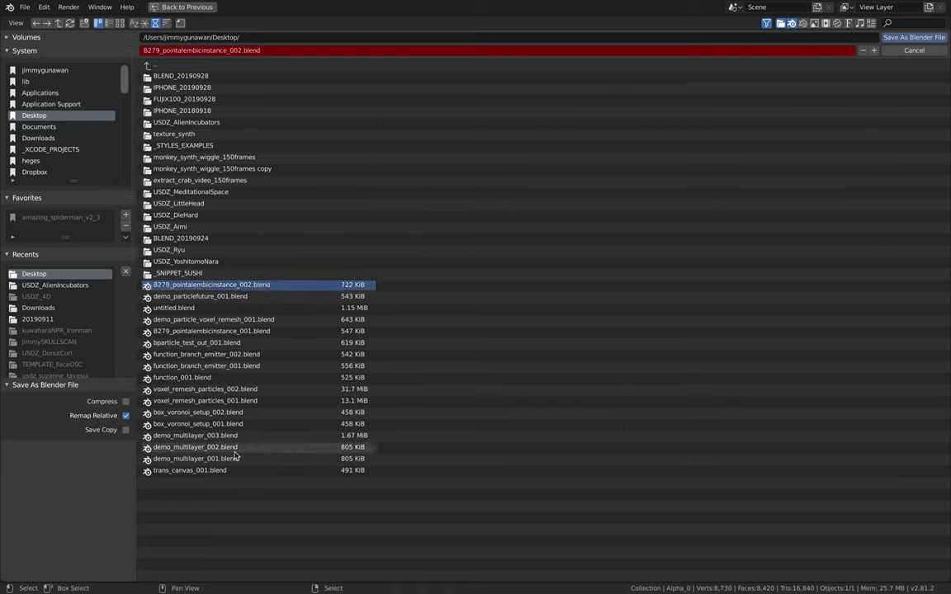
left_click(155, 23)
left_click(155, 23)
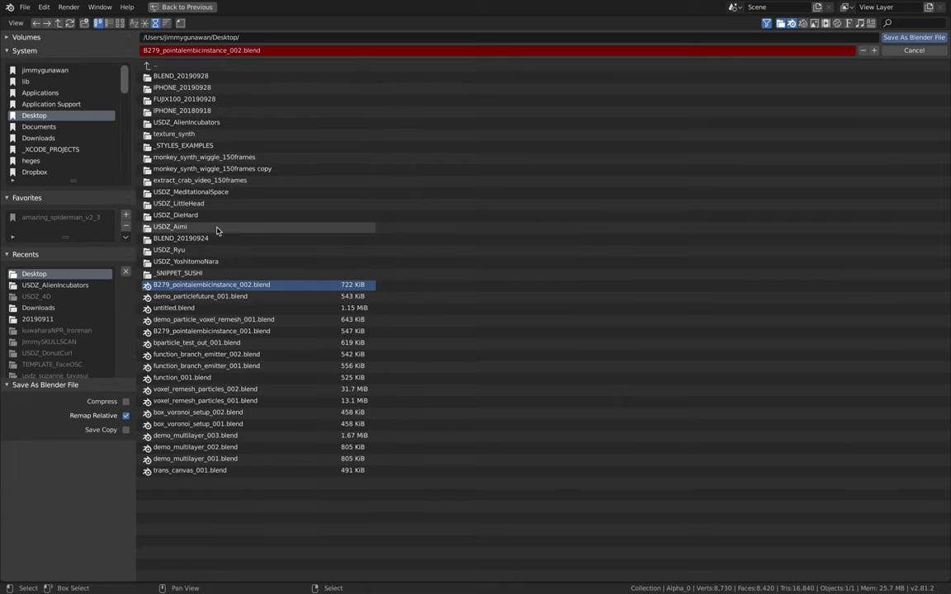
left_click(228, 50)
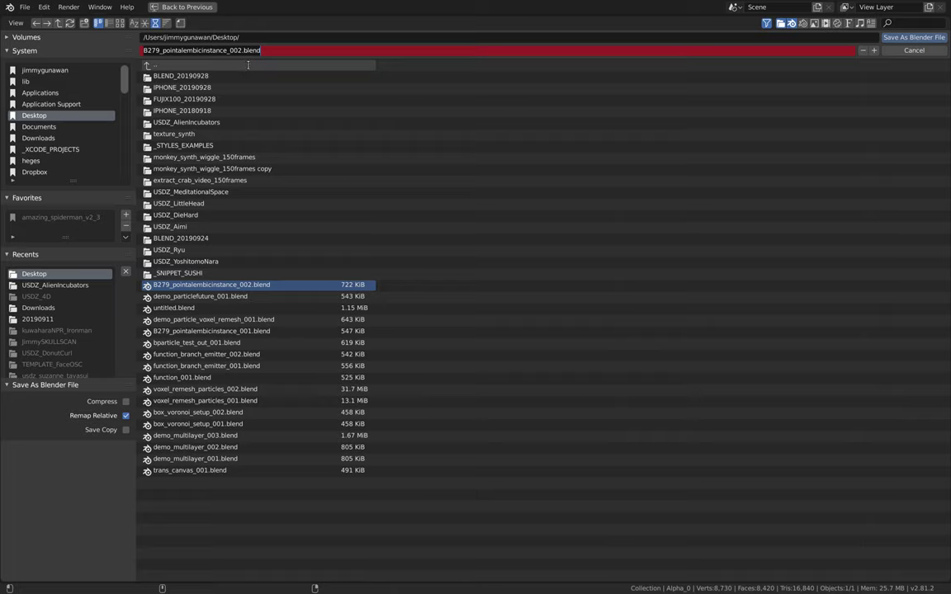
left_click(239, 296)
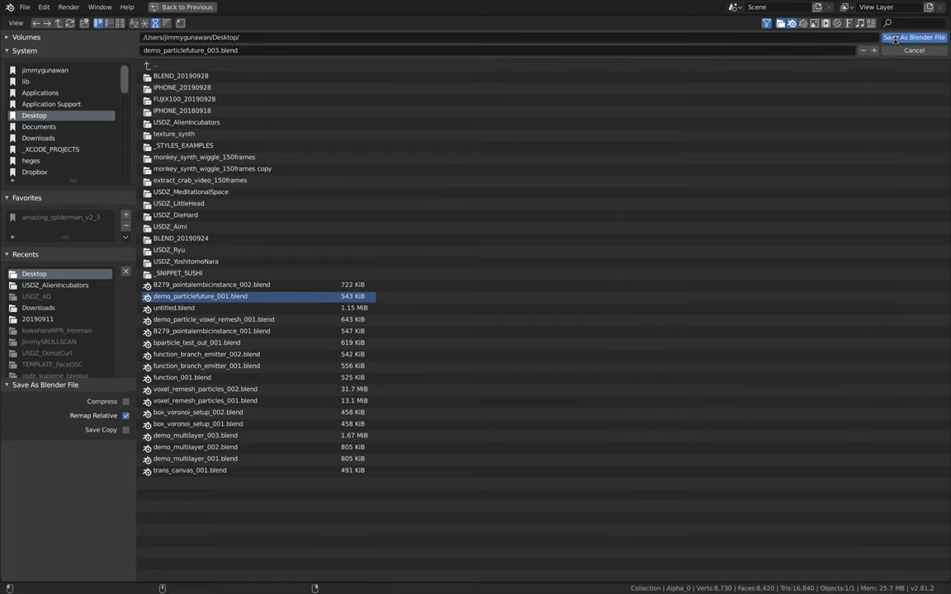
left_click(895, 40)
Step: Move the animation to frame 79 and save demo_particlefuture_003.blend again, keeping the mesh selected
middle_click_drag(372, 347, 397, 310)
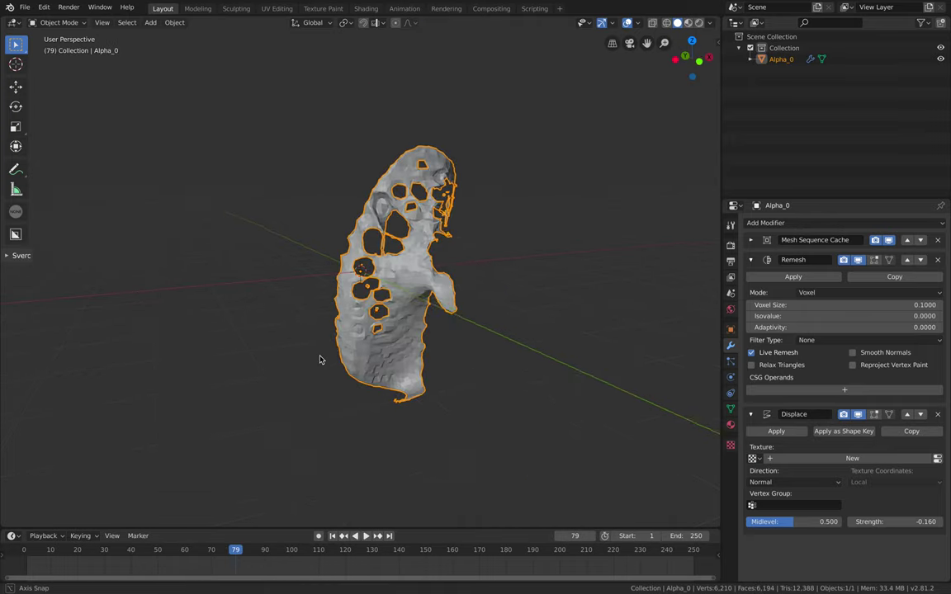
key("ctrl+s")
scroll(323, 363, "up", 2)
key("alt+a")
left_click(363, 333)
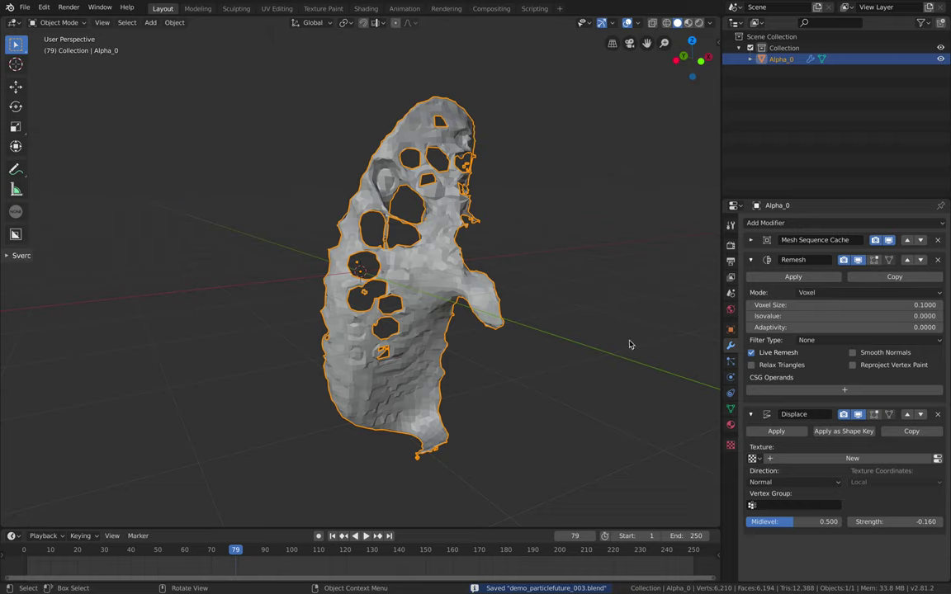
Step: Enable Smooth Normals on the Remesh modifier, play back the smoothed mesh and move the animation to frame 51
left_click(863, 354)
key("space")
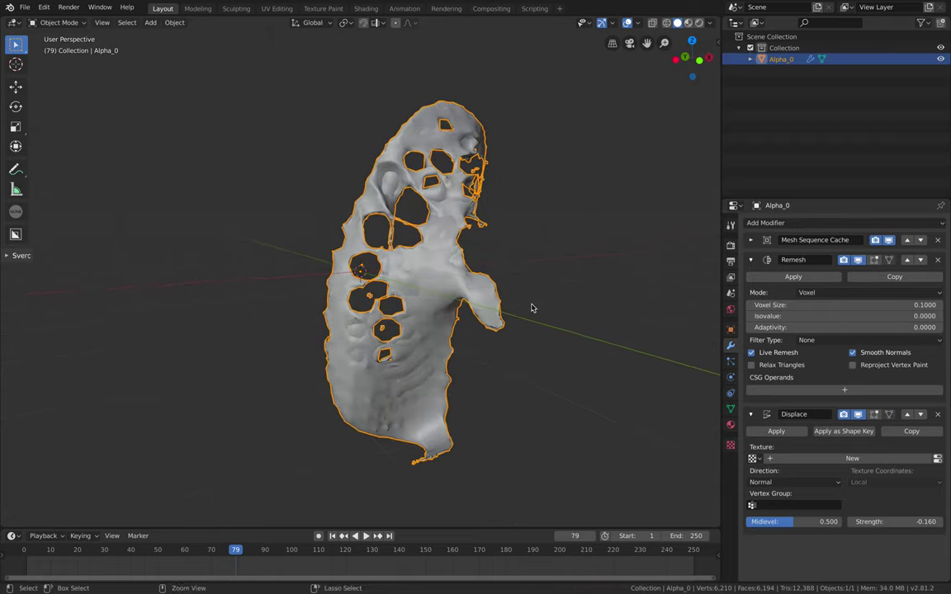
key("space")
left_click_drag(391, 552, 161, 533)
middle_click_drag(350, 287, 359, 301)
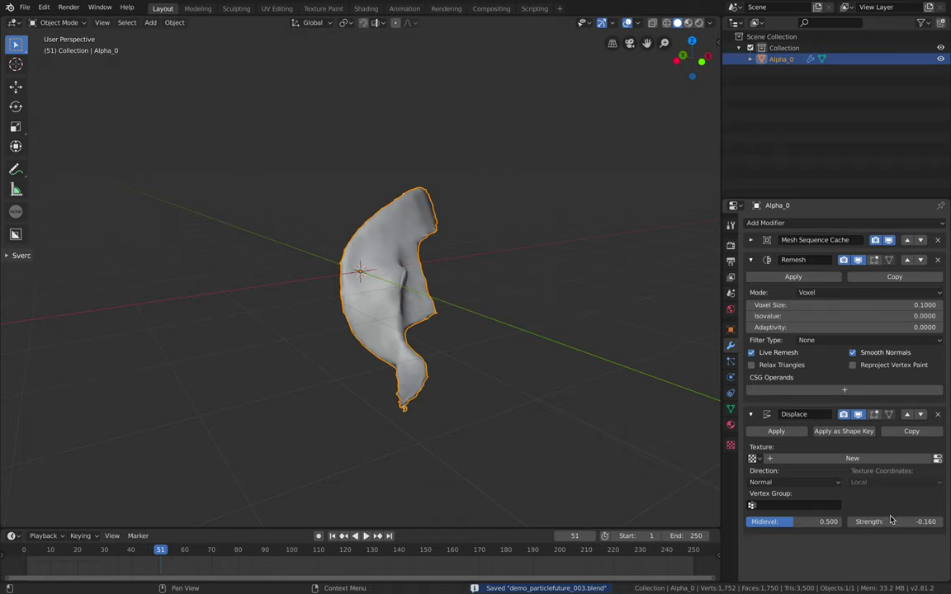
Step: Add a second Displace modifier to the end of Alpha_0's stack and set its strength to 0
left_click(826, 224)
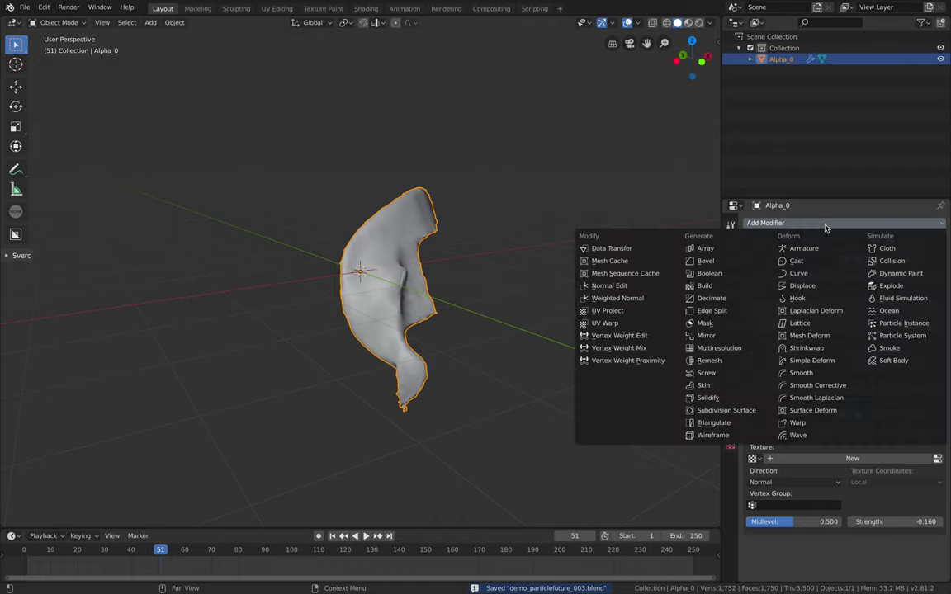
left_click(801, 286)
scroll(891, 546, "down", 3)
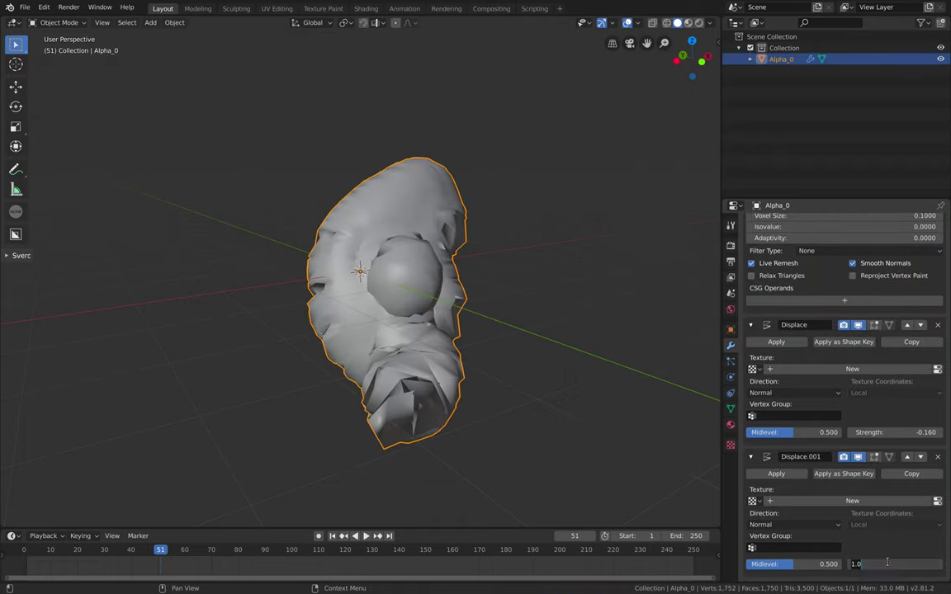
type("0")
key("Return")
Step: Set the first Displace modifier's strength to -0.060 and move the animation to frame 46
left_click_drag(892, 433, 910, 433)
left_click_drag(190, 550, 148, 519)
middle_click_drag(446, 278, 422, 278)
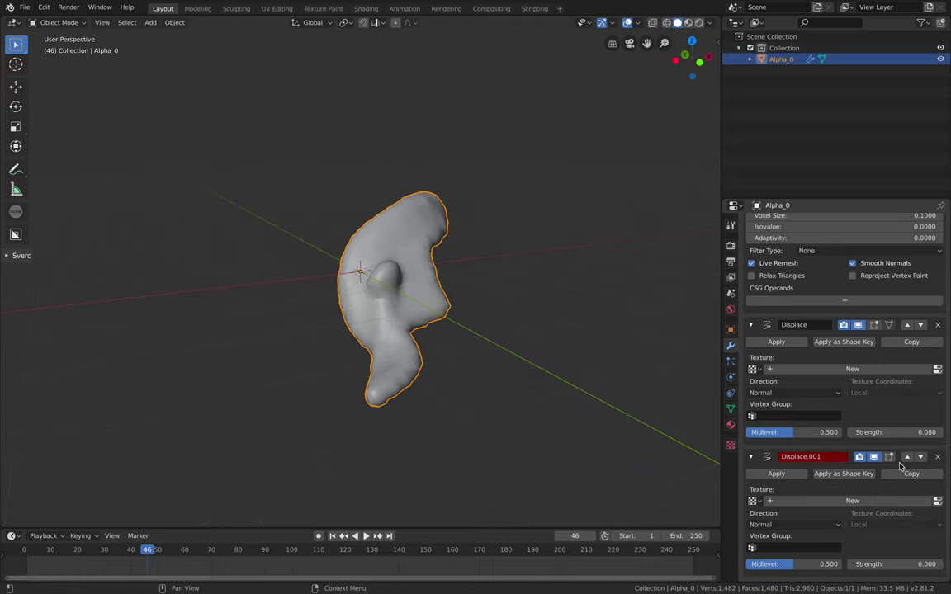
Step: Play the animation to frame 67 and save demo_particlefuture_003.blend again
key("space")
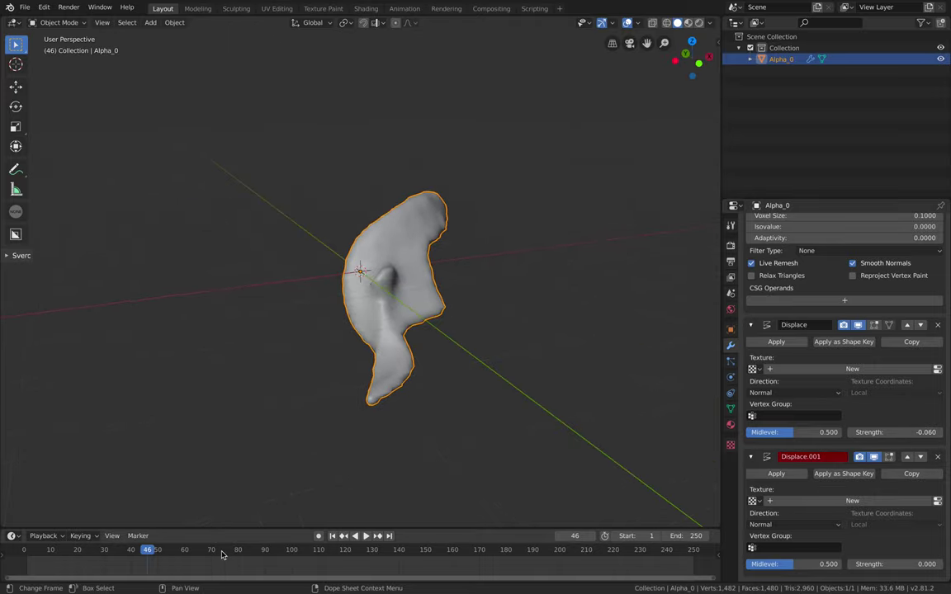
key("space")
key("ctrl+s")
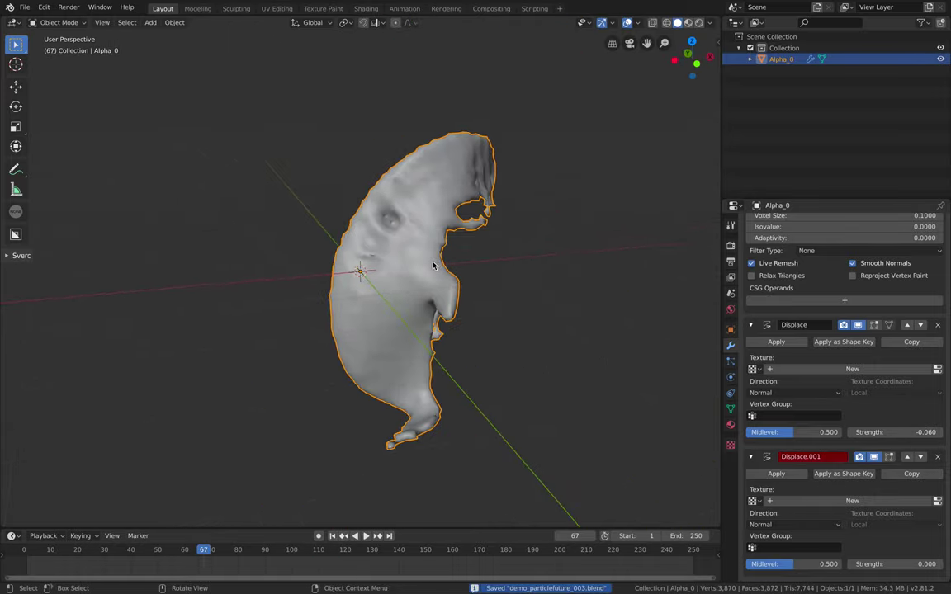
Step: Export the selected mesh as Alembic file demo_particlefuture_003.abc on the Desktop for frames 1 to 250, with Selected Objects Only enabled
left_click(24, 7)
mouse_move(79, 171)
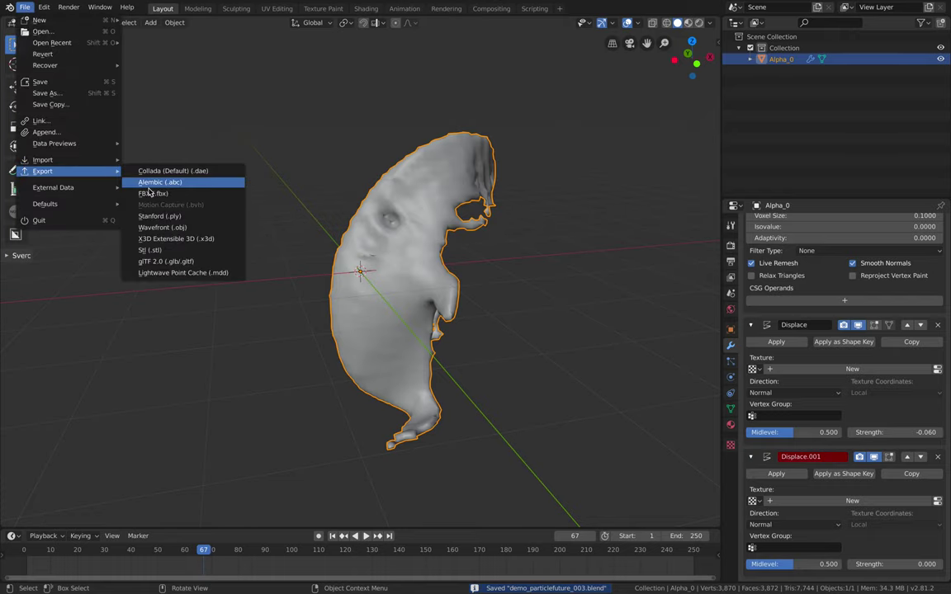
left_click(160, 182)
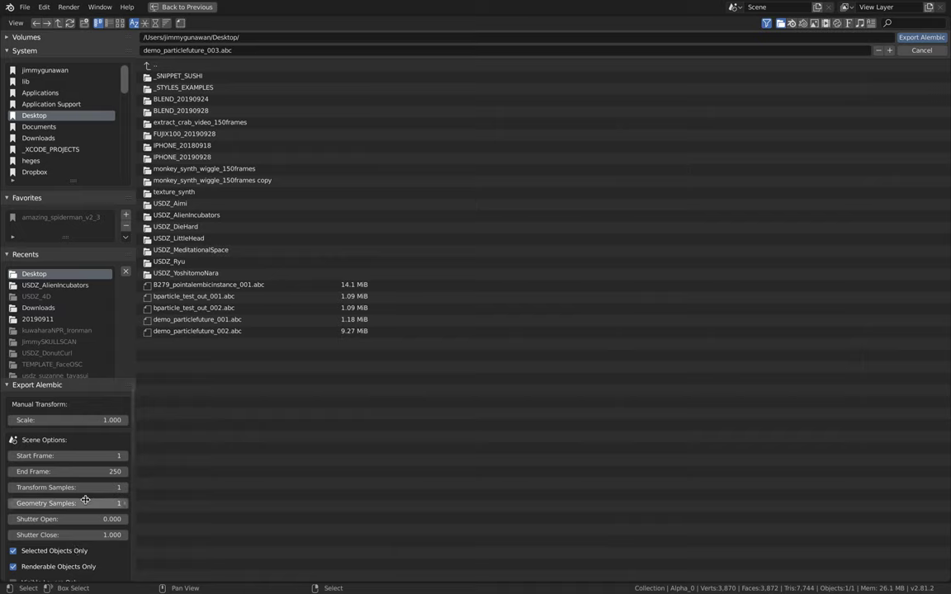
scroll(86, 547, "down", 5)
scroll(95, 549, "up", 6)
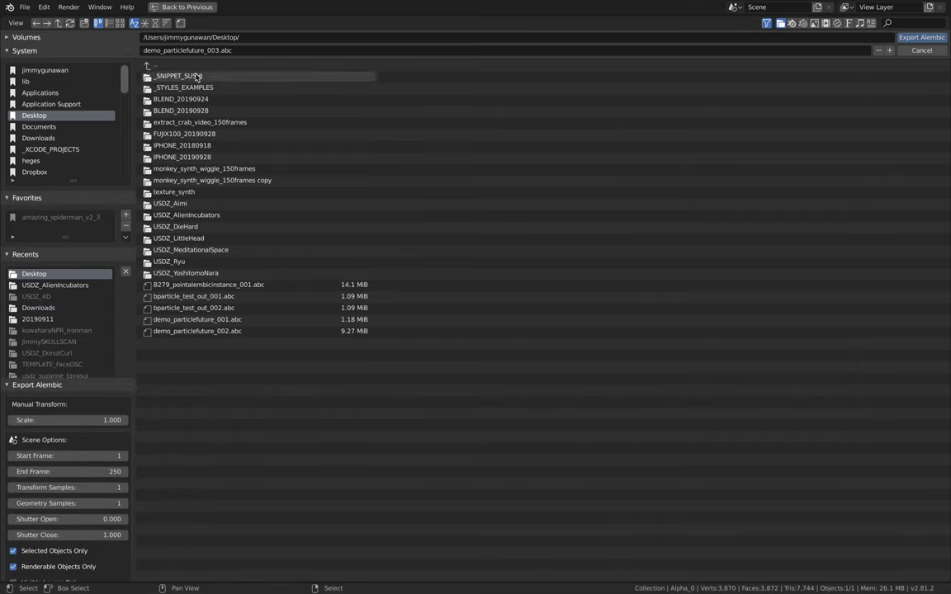
left_click(919, 38)
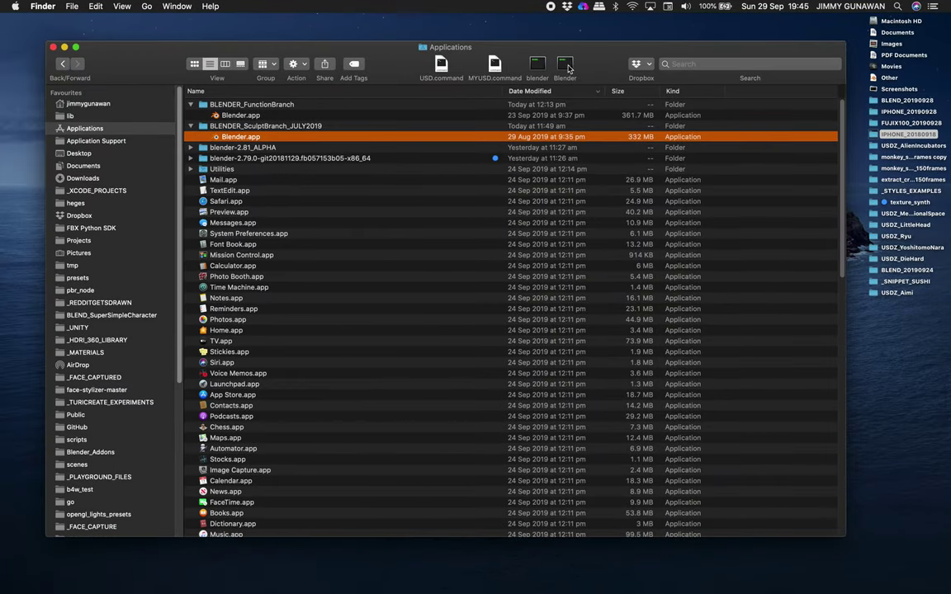
Step: Launch a separate Blender 2.80 instance, delete all default objects and enlarge its window to full screen
left_click(567, 65)
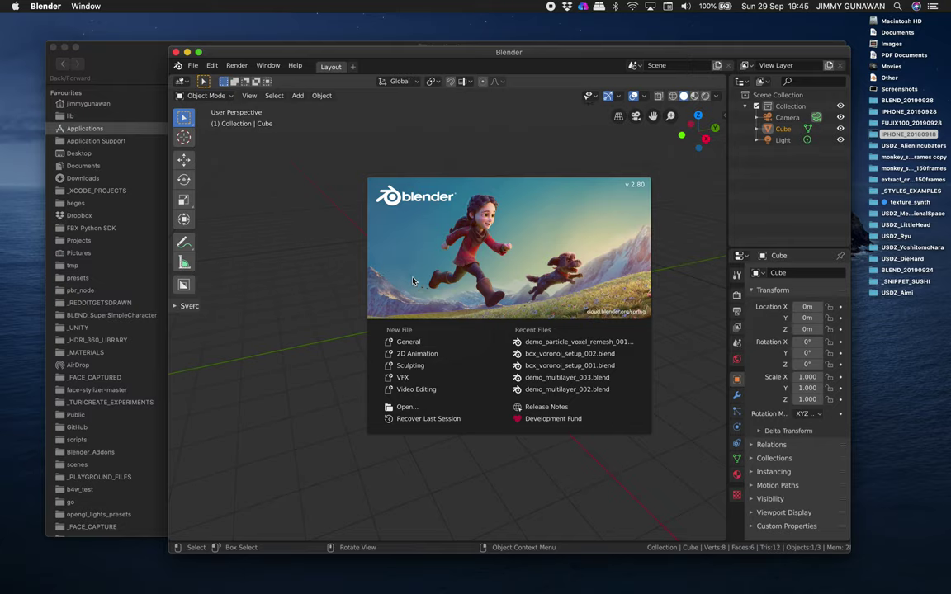
left_click(354, 199)
key("x")
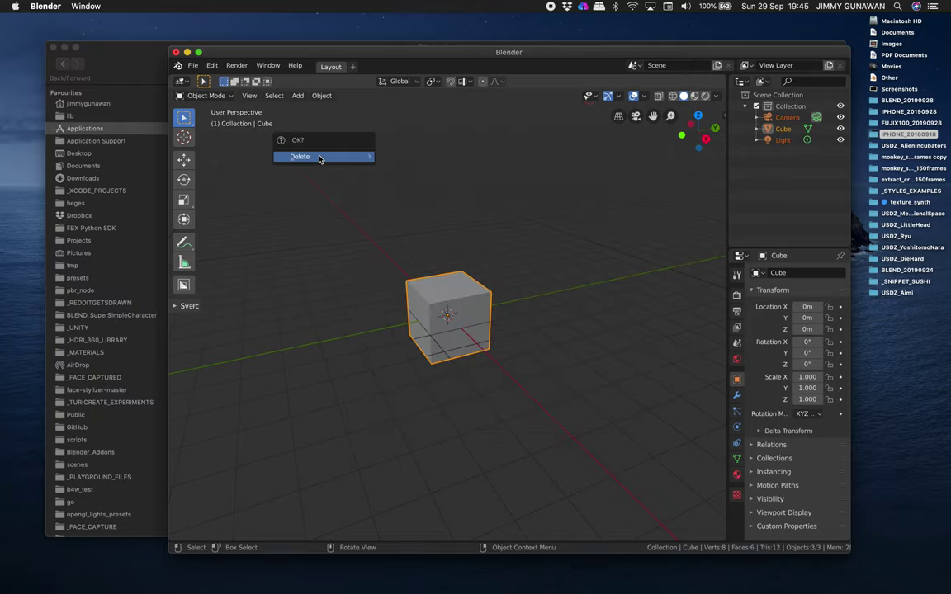
left_click(320, 157)
left_click(198, 52)
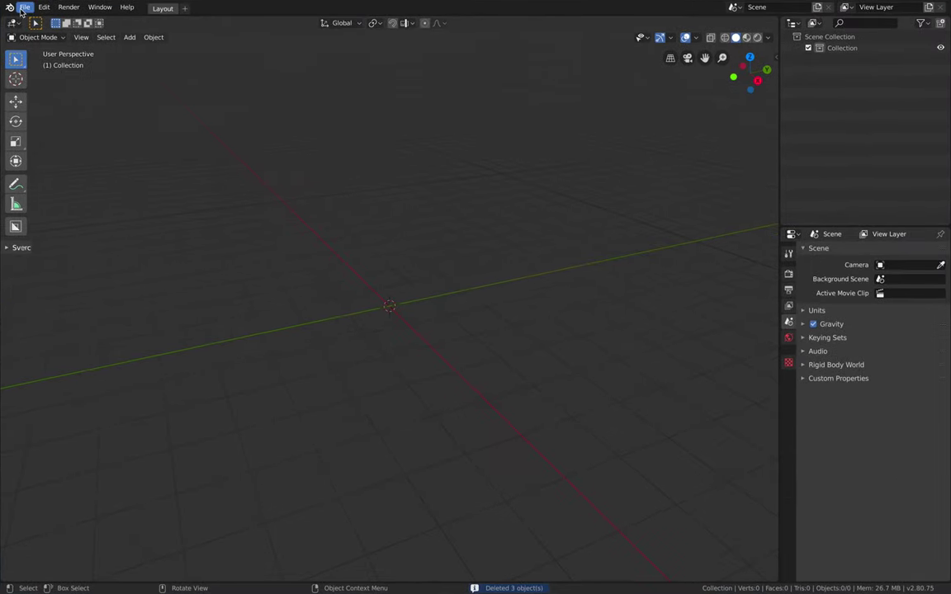
Step: Try to import demo_particlefuture_003.abc from the Desktop as Alembic into the empty scene
left_click(25, 6)
mouse_move(85, 161)
left_click(174, 170)
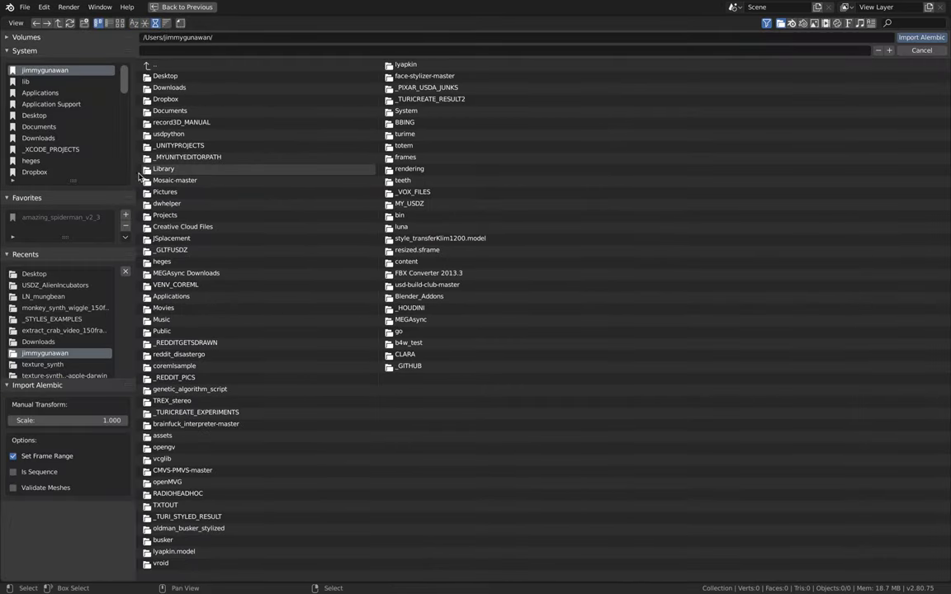
left_click(73, 116)
double_click(206, 285)
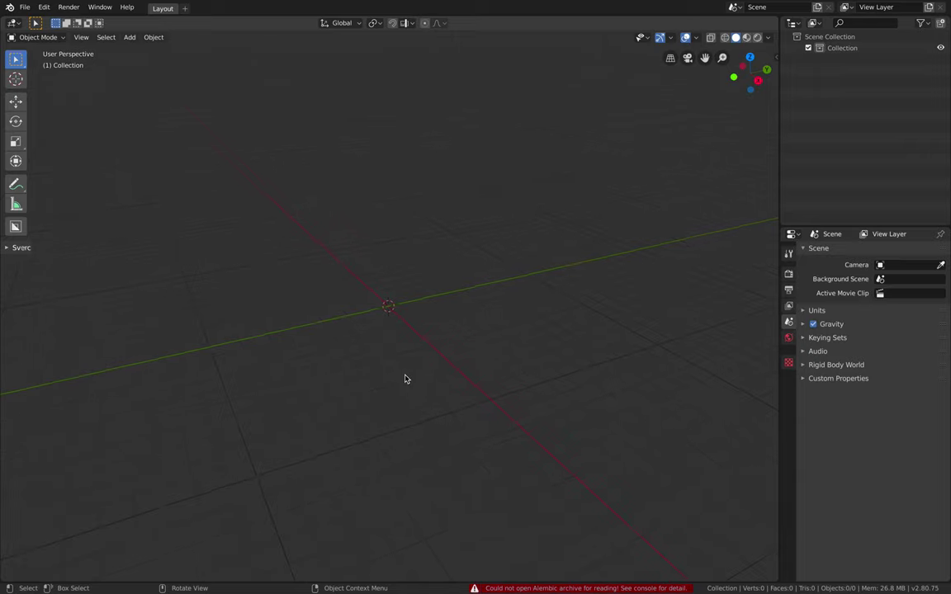
middle_click_drag(415, 388, 427, 397)
middle_click_drag(402, 363, 464, 293)
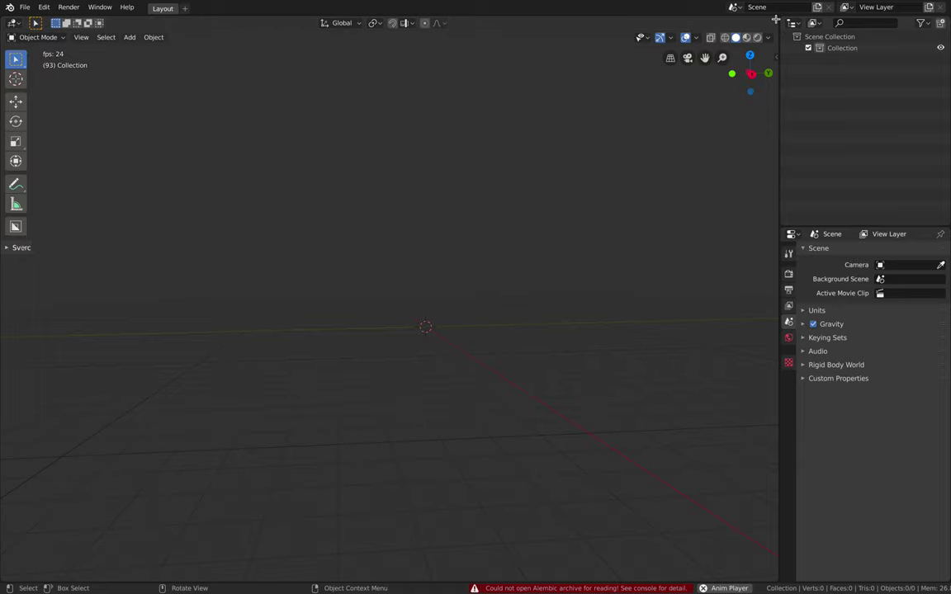
Step: Split the 3D viewport into upper and lower areas and check the Alembic export progress in the Blender 2.81 instance
left_click_drag(774, 17, 768, 458)
left_click(13, 463)
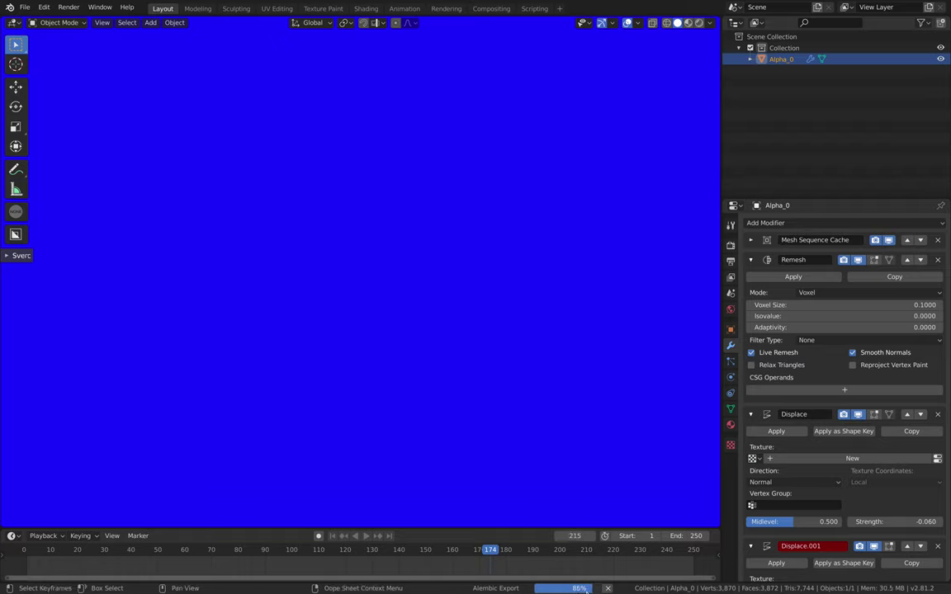
mouse_move(586, 590)
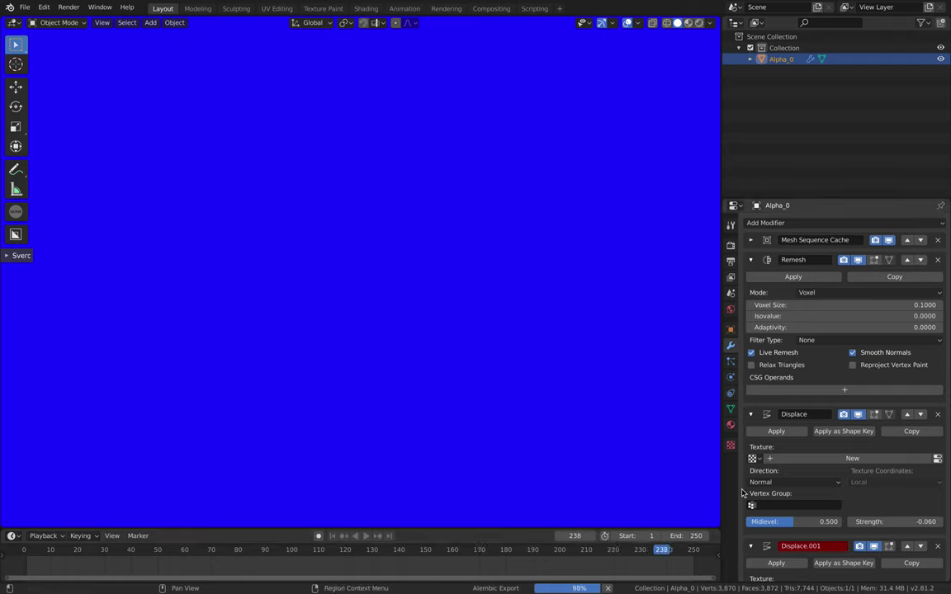
key("r")
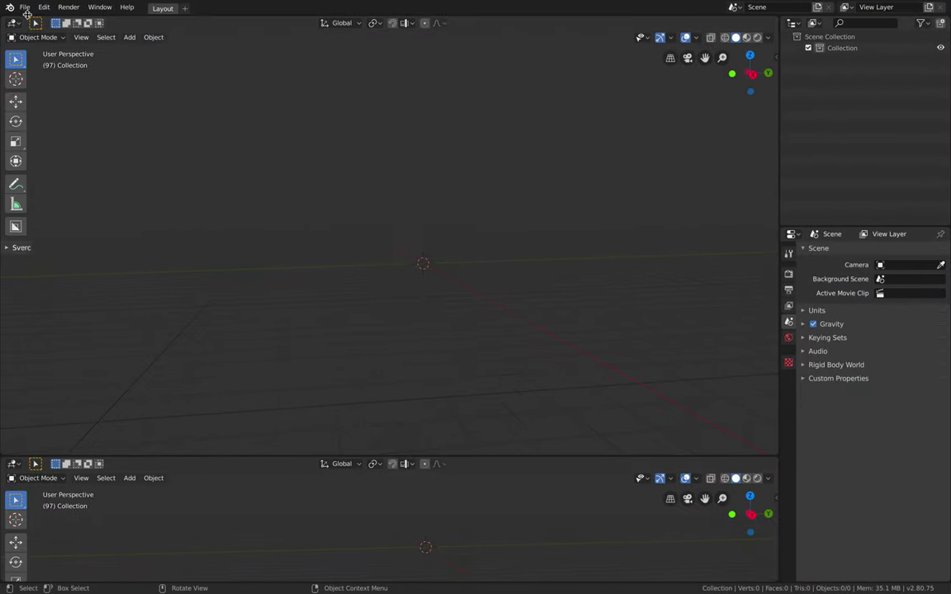
Step: Start a new General file in the Blender 2.80 instance, discarding the unsaved changes, and view its splash screen
left_click(7, 6)
mouse_move(21, 19)
left_click(120, 19)
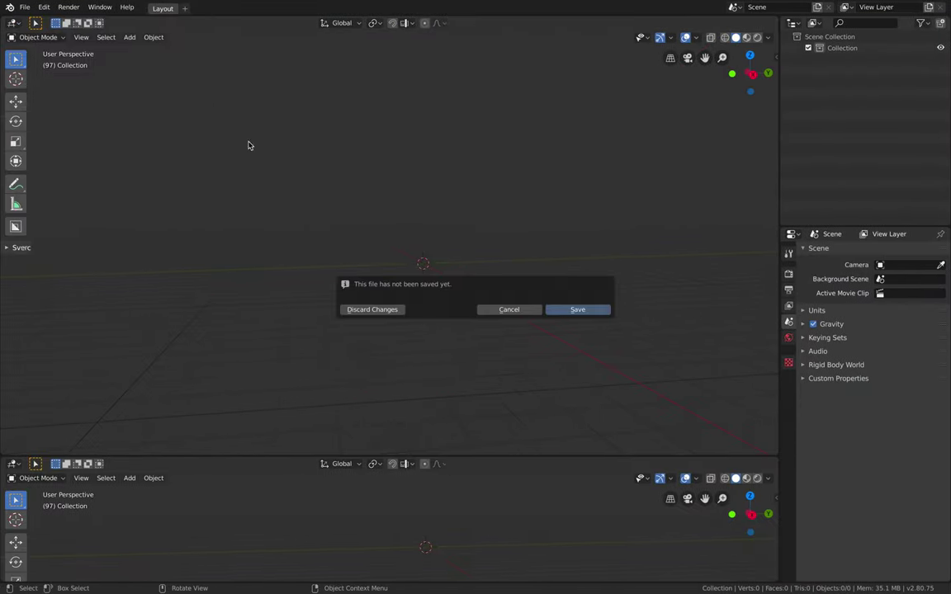
left_click(398, 310)
left_click(10, 7)
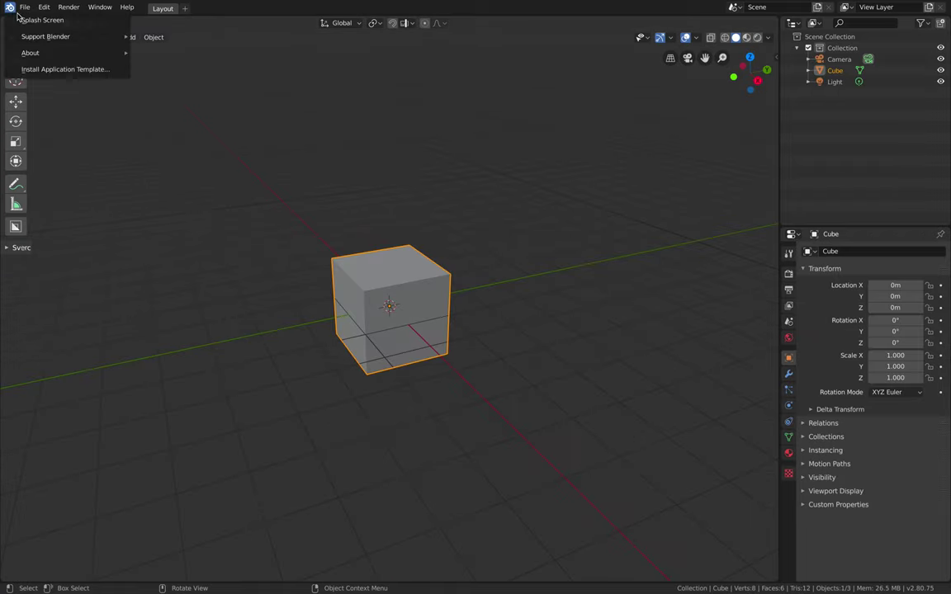
left_click(25, 20)
left_click(599, 216)
Step: Select the default cube, camera and light and delete them from the new scene
key("a")
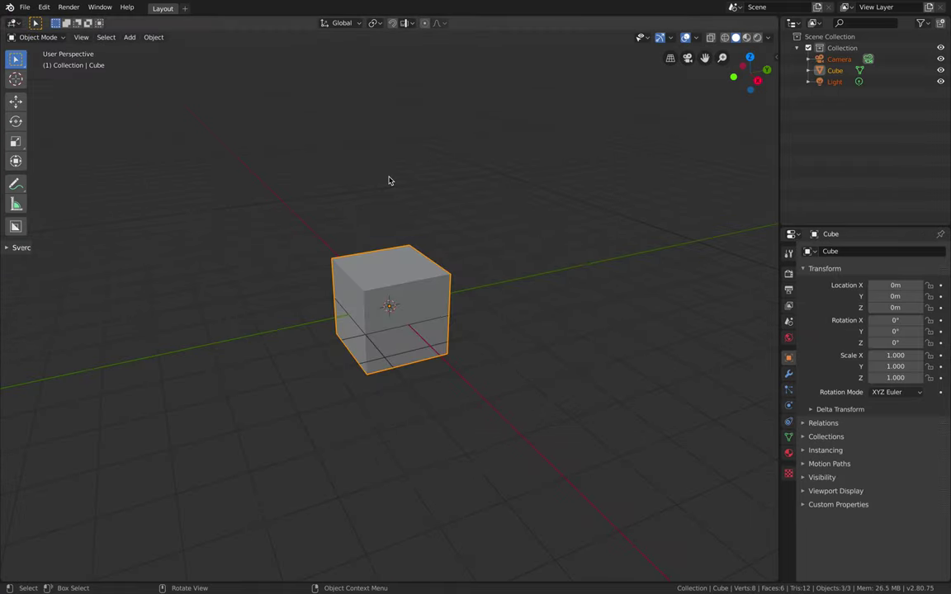
key("x")
left_click(363, 158)
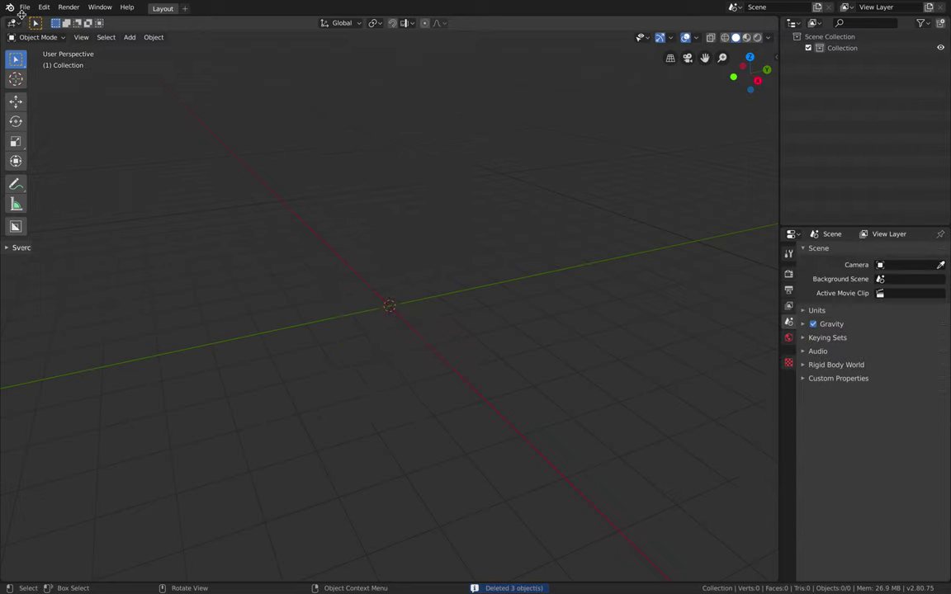
Step: Import the Alembic file demo_particlefuture_003.abc from the Desktop with Set Frame Range enabled
left_click(24, 8)
mouse_move(80, 163)
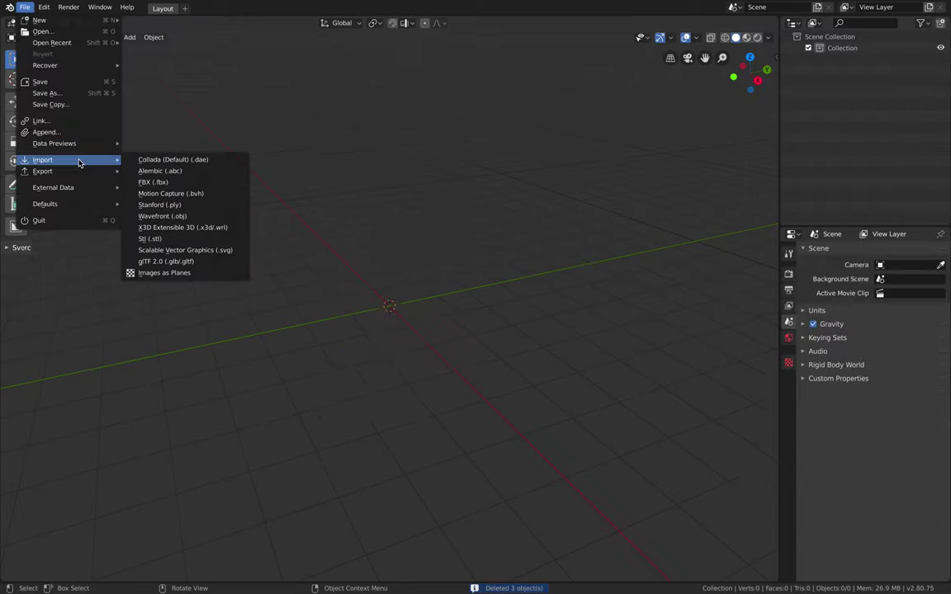
left_click(179, 172)
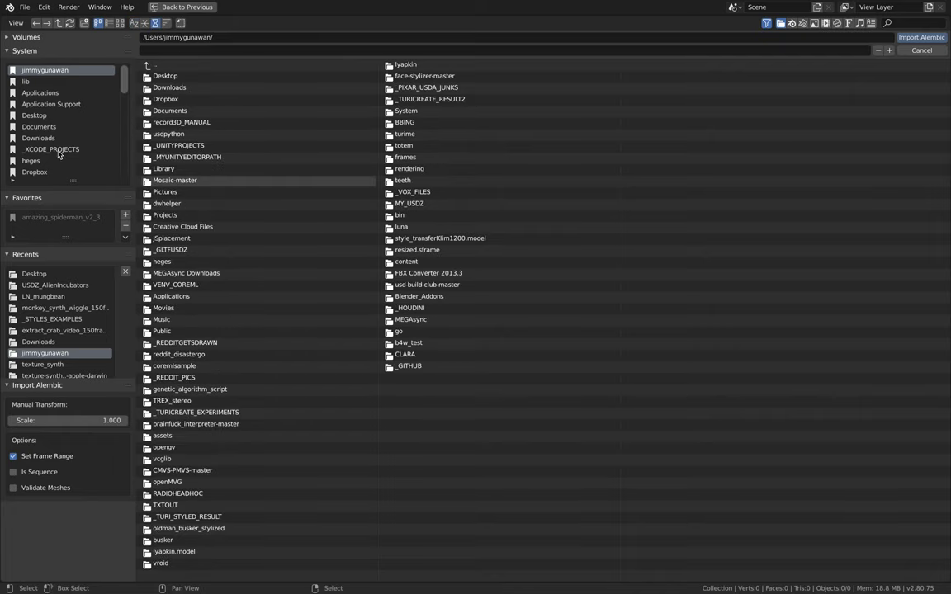
left_click(83, 115)
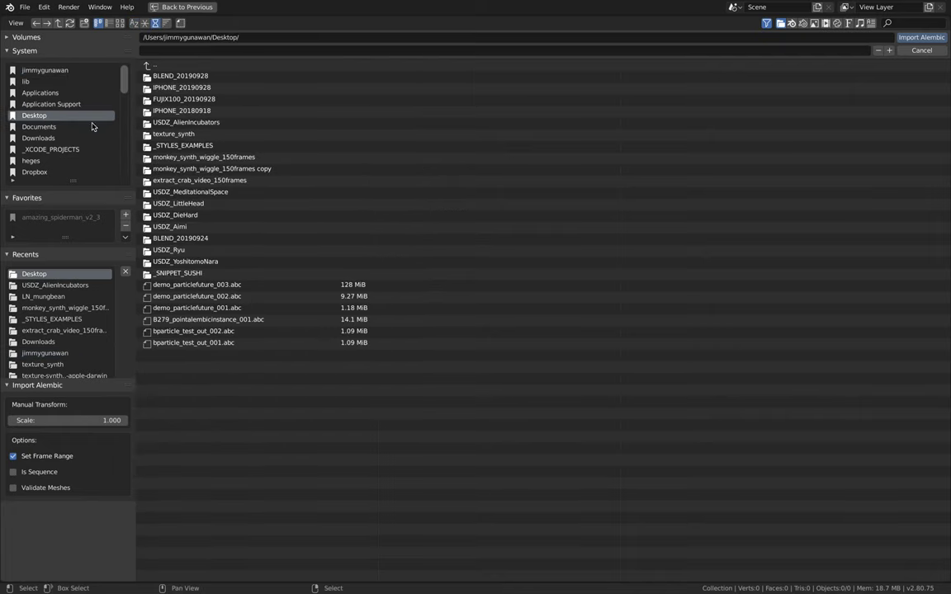
double_click(264, 285)
Step: Split the 3D viewport horizontally and turn the lower area into a Timeline
middle_click_drag(339, 331, 378, 398)
left_click_drag(775, 15, 742, 491)
left_click(13, 496)
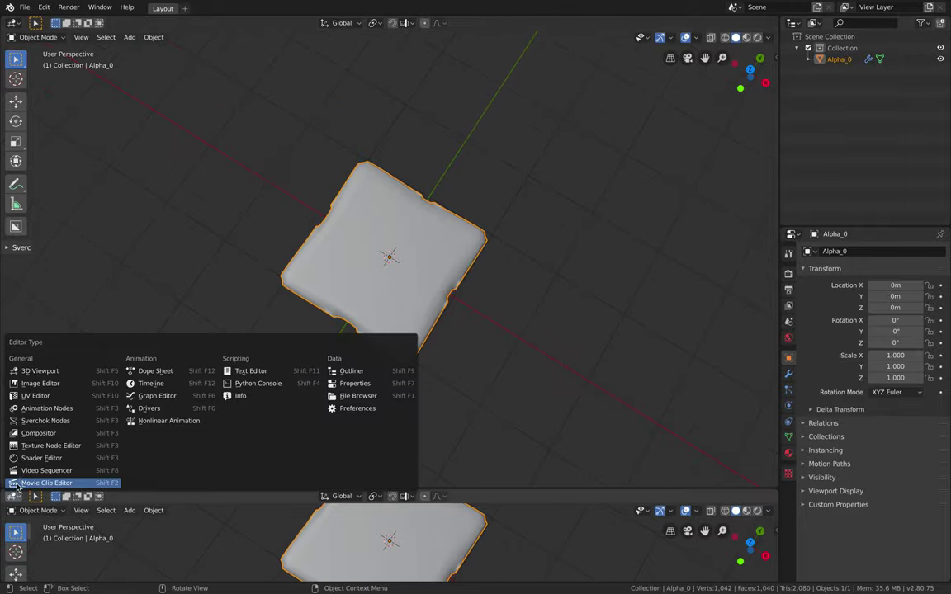
left_click(151, 383)
Step: Play the imported cache and scrub to frame 76, examining the mesh and its holes from several angles
key("space")
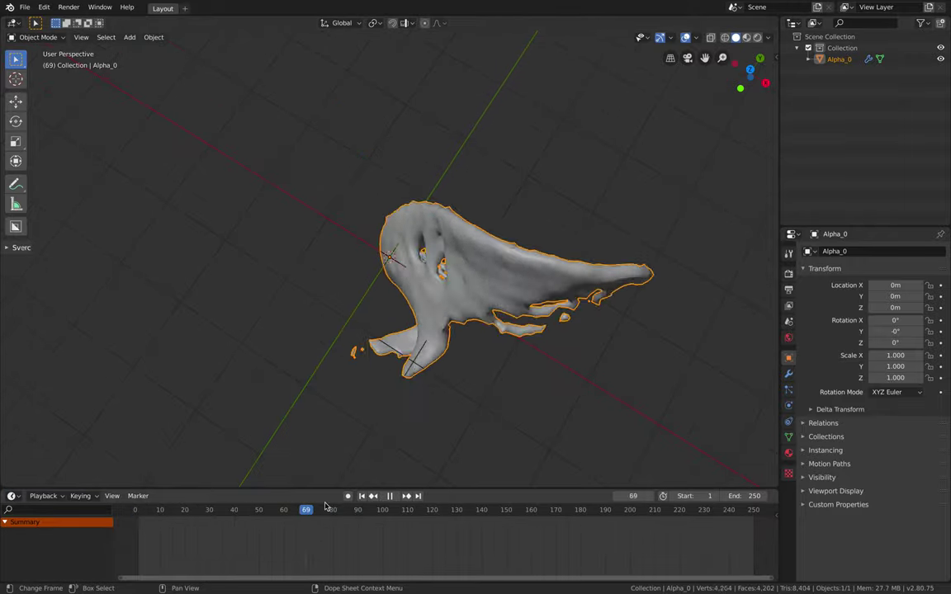
key("Escape")
middle_click_drag(467, 293, 425, 305)
scroll(423, 305, "up", 1)
left_click_drag(388, 509, 324, 510)
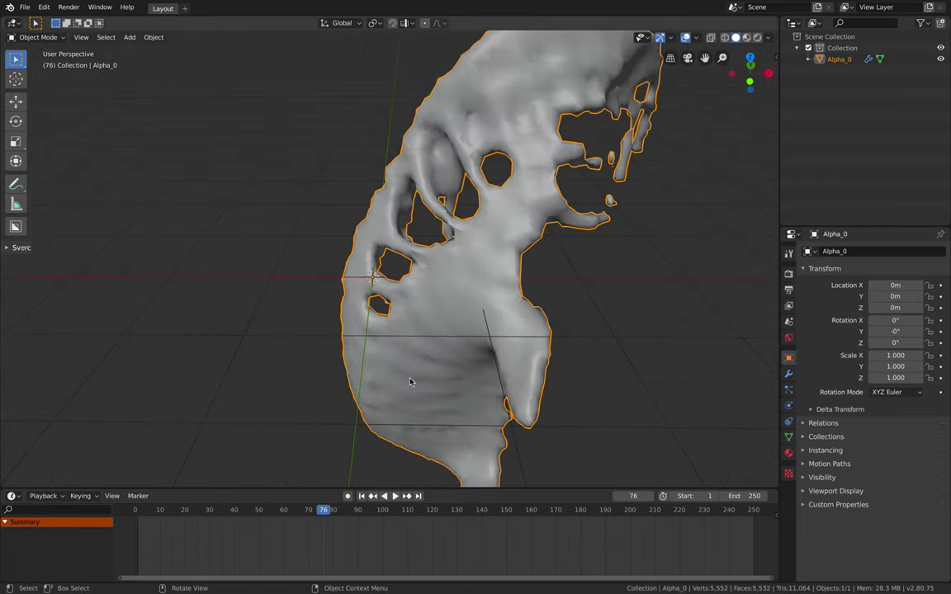
middle_click_drag(411, 381, 453, 335)
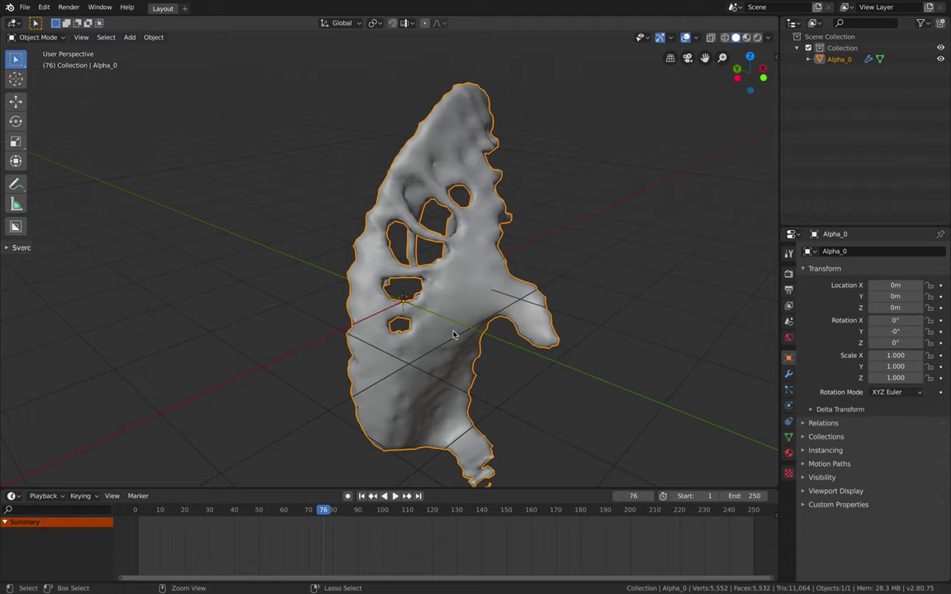
Step: Try subdivision level 2 on Alpha_0, move the animation to frame 45 and set the subdivision to level 1
key("ctrl+2")
middle_click_drag(526, 297, 487, 272)
left_click_drag(151, 484, 247, 512)
key("ctrl+1")
middle_click_drag(448, 342, 534, 255)
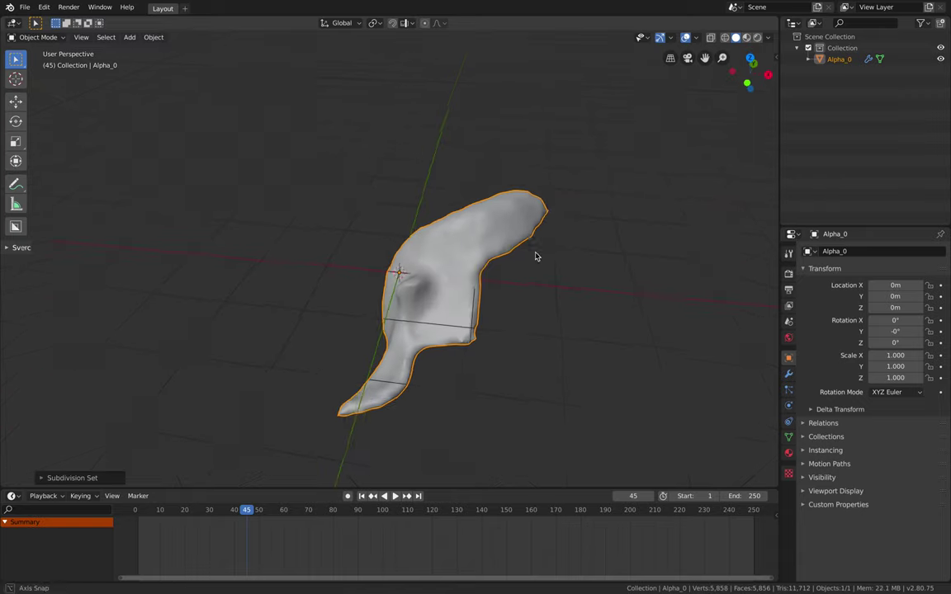
Step: Enable Cavity in the viewport shading and switch the lighting to a glossy metallic MatCap
left_click(768, 37)
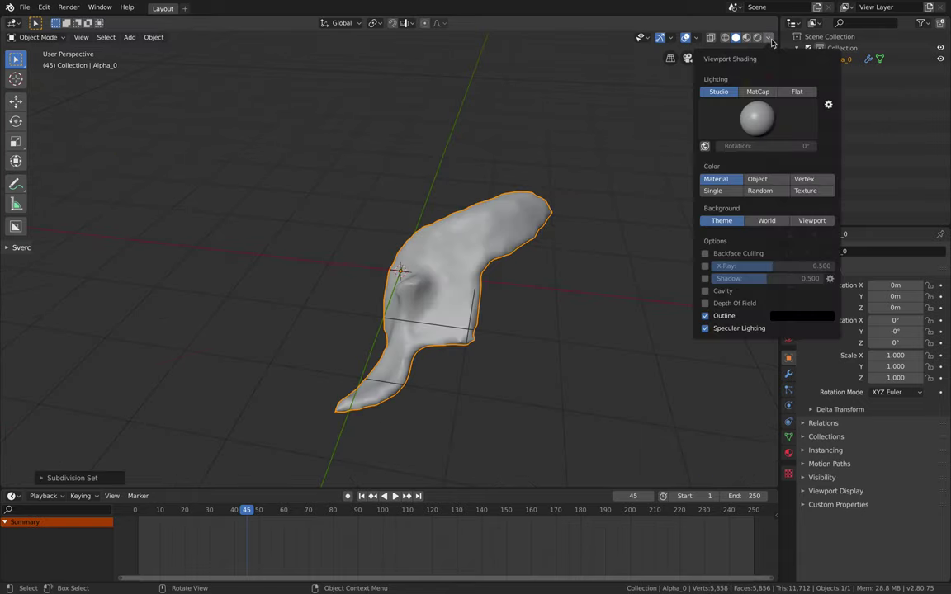
left_click(705, 290)
left_click(757, 119)
left_click(757, 91)
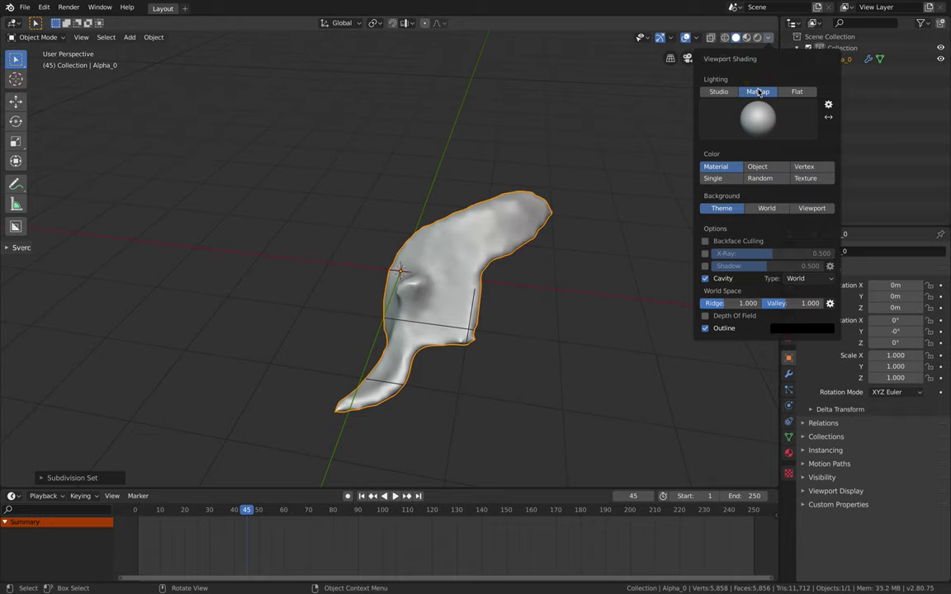
left_click(763, 120)
left_click(733, 159)
Step: Play the cached animation with the MatCap shading from a different angle and stop it at frame 73
middle_click_drag(396, 312, 468, 329)
key("space")
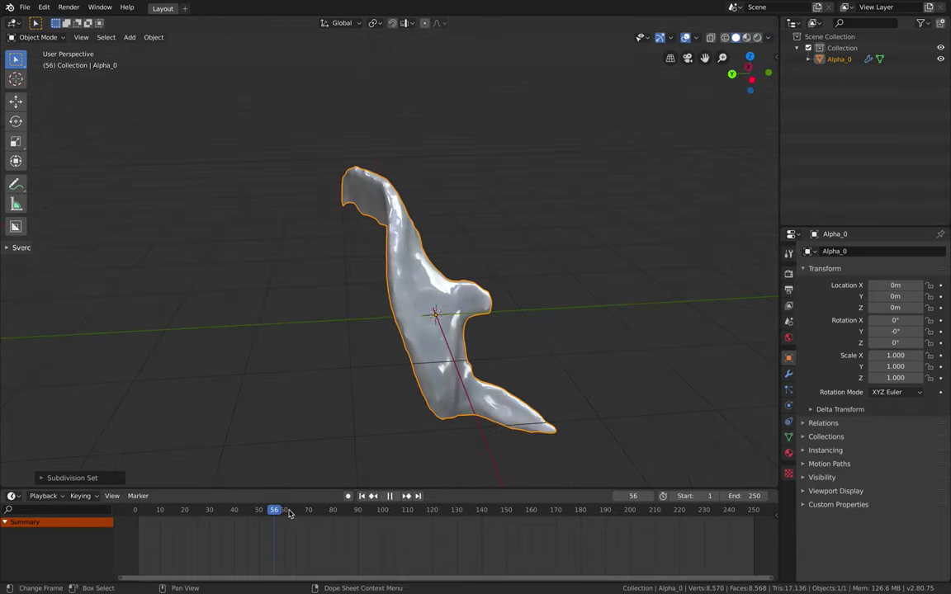
key("space")
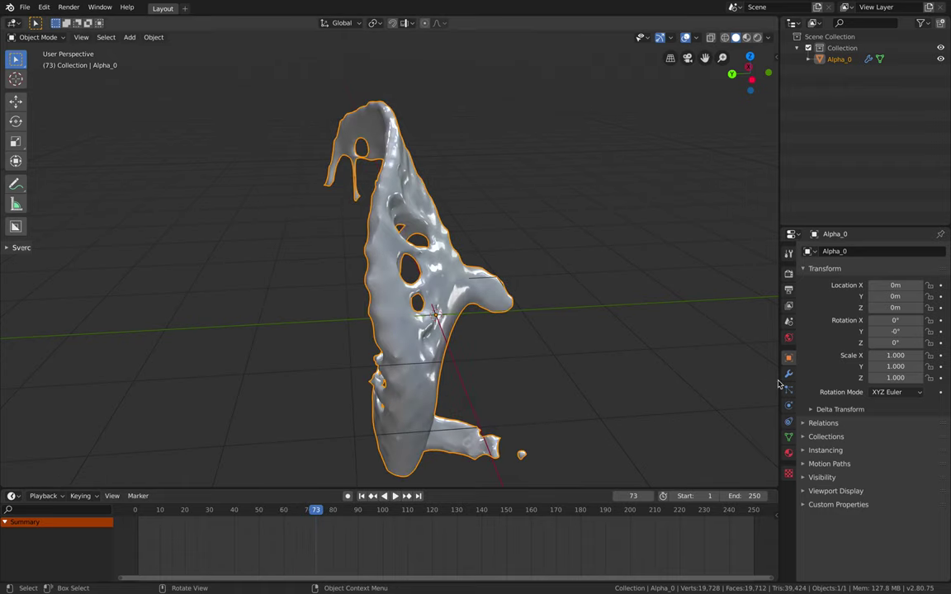
Step: Remove the Subdivision modifier from Alpha_0 and scrub the animation to frame 77 to inspect the unsubdivided mesh
left_click(788, 375)
middle_click_drag(537, 324, 443, 314)
scroll(891, 477, "down", 1)
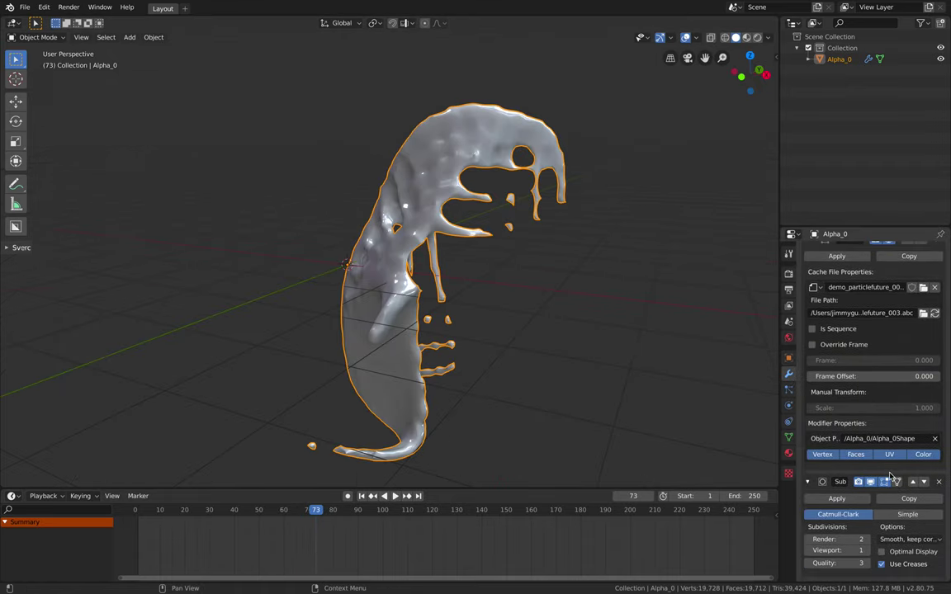
left_click(939, 483)
middle_click_drag(491, 318, 587, 335)
left_click_drag(198, 510, 326, 488)
middle_click_drag(465, 374, 516, 354)
scroll(515, 354, "up", 2)
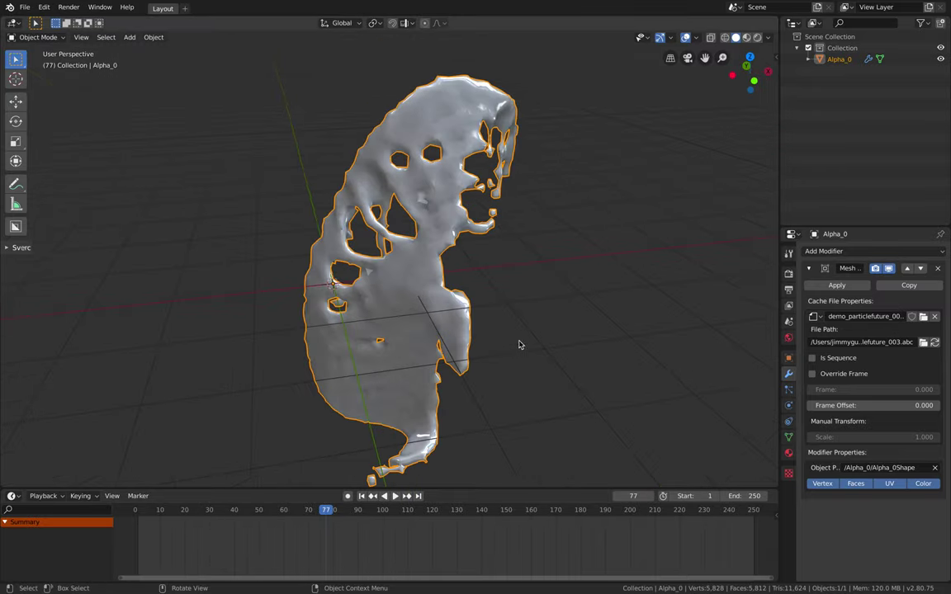
Step: Add a Smooth modifier to Alpha_0 with a factor of 1.167 and 5 repeats
left_click(868, 252)
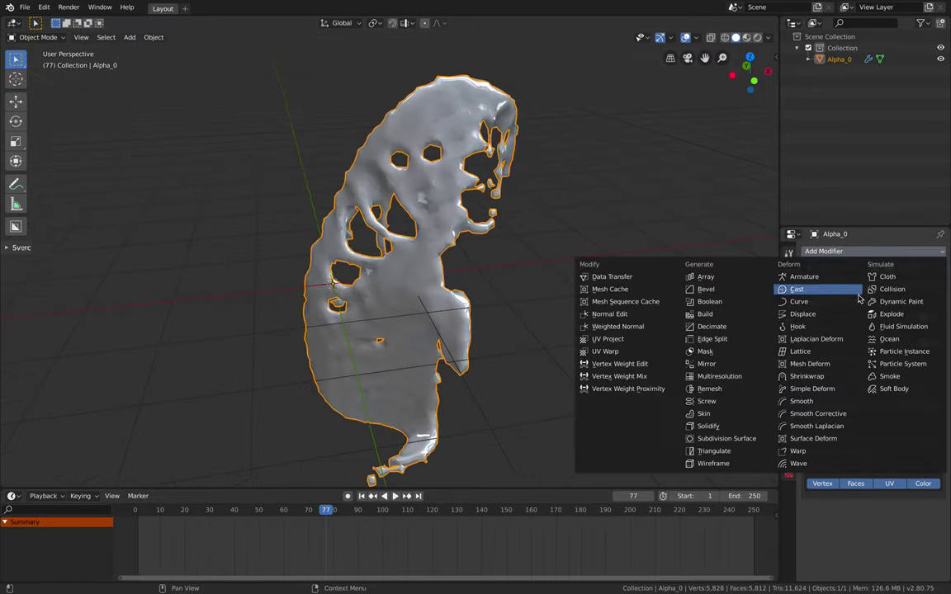
left_click(800, 401)
scroll(907, 495, "down", 1)
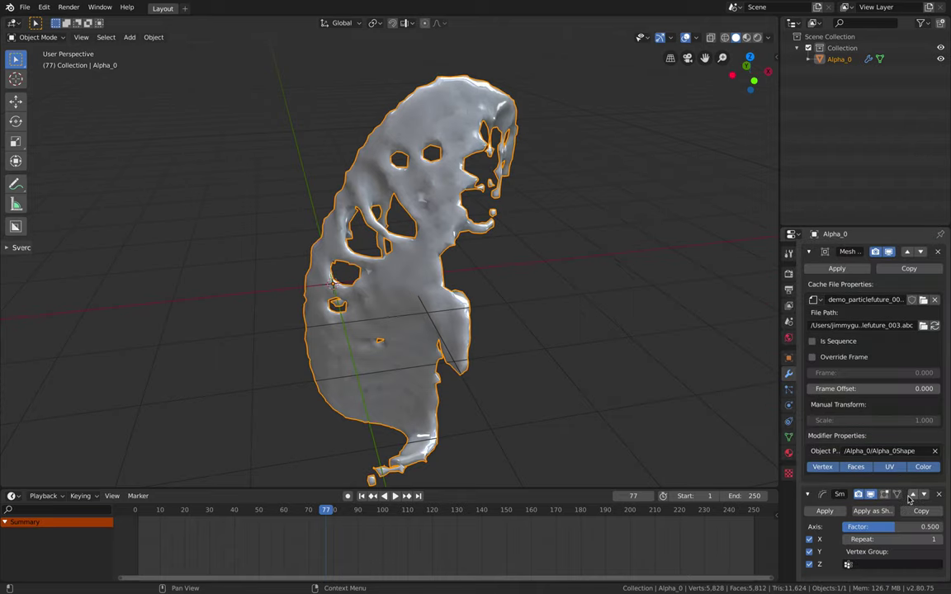
mouse_move(898, 529)
left_mouse_down()
mouse_move(910, 528)
mouse_move(901, 529)
left_mouse_up()
left_click(938, 540)
left_click(939, 540)
Step: Deselect the mesh, then scrub and play the smoothed animation, ending at frame 17
middle_click_drag(418, 464, 460, 435)
scroll(456, 416, "down", 4)
left_click(447, 388)
mouse_move(448, 389)
middle_mouse_down()
mouse_move(383, 410)
mouse_move(455, 392)
mouse_move(436, 396)
middle_mouse_up()
left_click_drag(325, 509, 202, 508)
key("space")
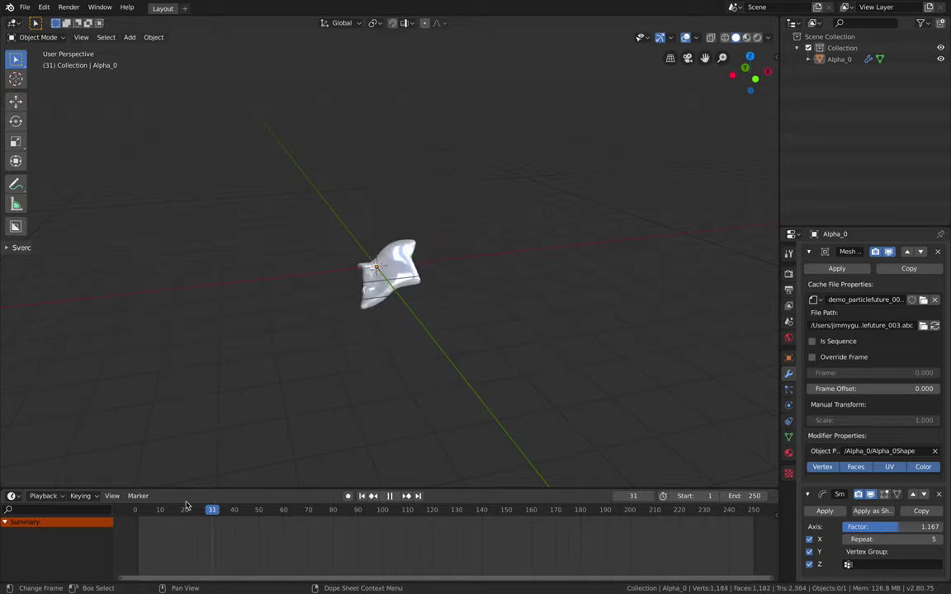
left_click_drag(280, 508, 206, 490)
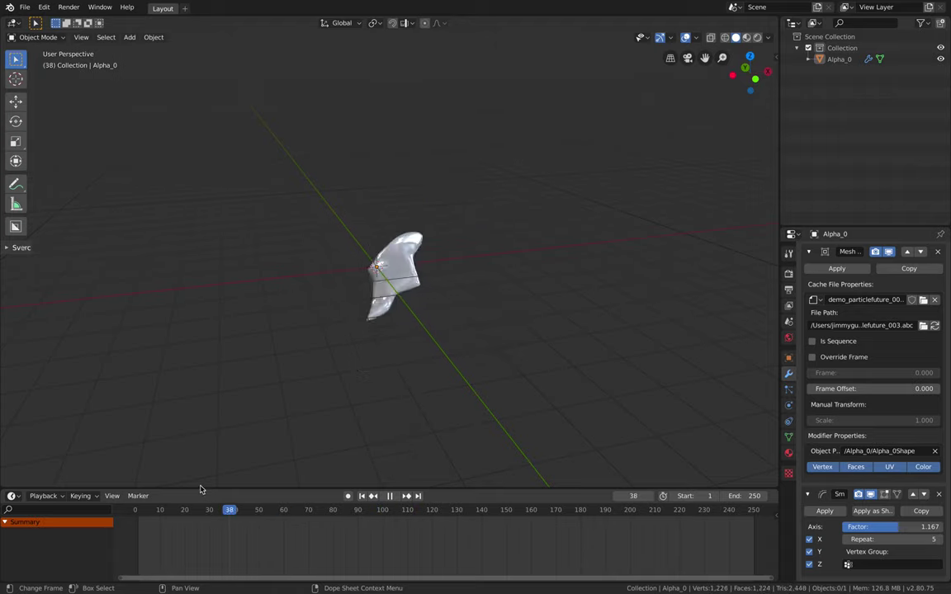
left_click_drag(315, 492, 578, 468)
key("Escape")
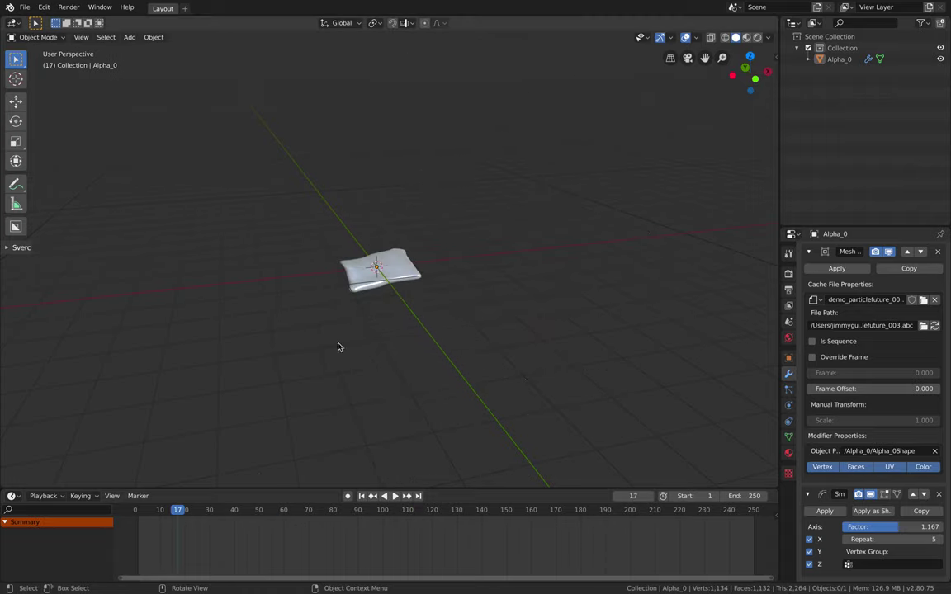
Step: Replay the smoothed animation, return to frame 0 to view the mesh from above, and play and scrub it again
key("space")
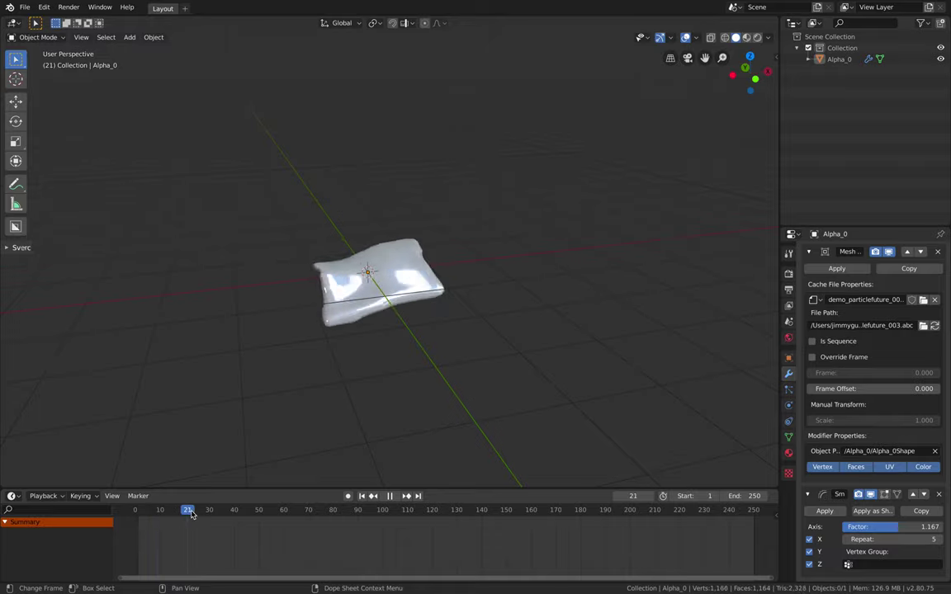
left_click_drag(193, 514, 239, 503)
middle_click_drag(312, 291, 334, 292)
key("space")
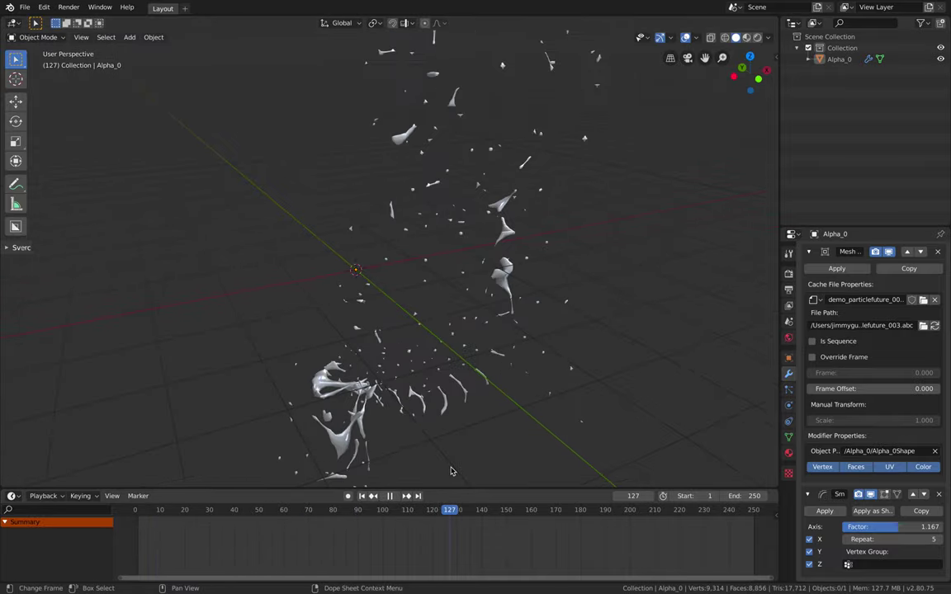
left_click_drag(525, 509, 107, 487)
key("space")
middle_click_drag(579, 282, 570, 297)
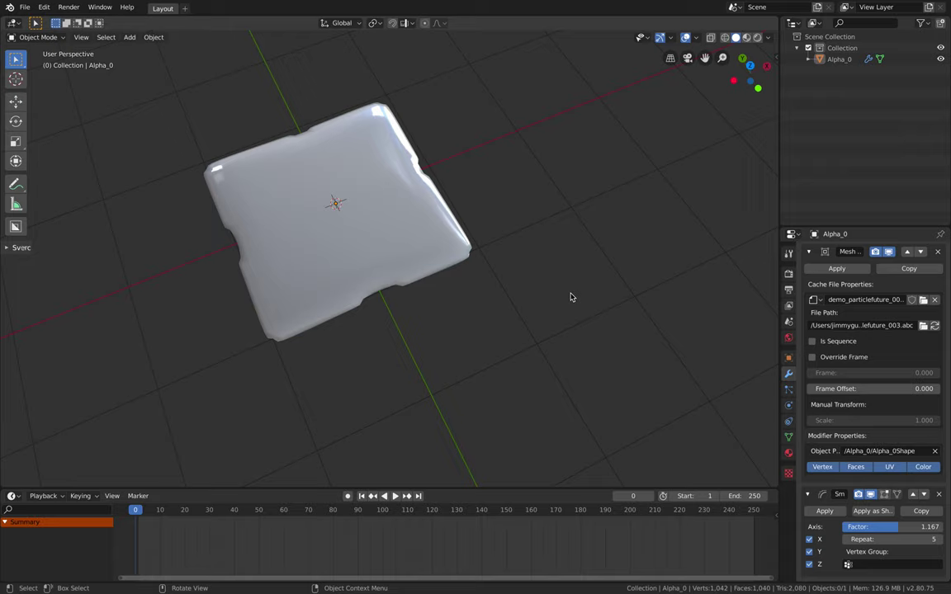
middle_click_drag(511, 268, 494, 252)
key("space")
left_click_drag(346, 510, 379, 514)
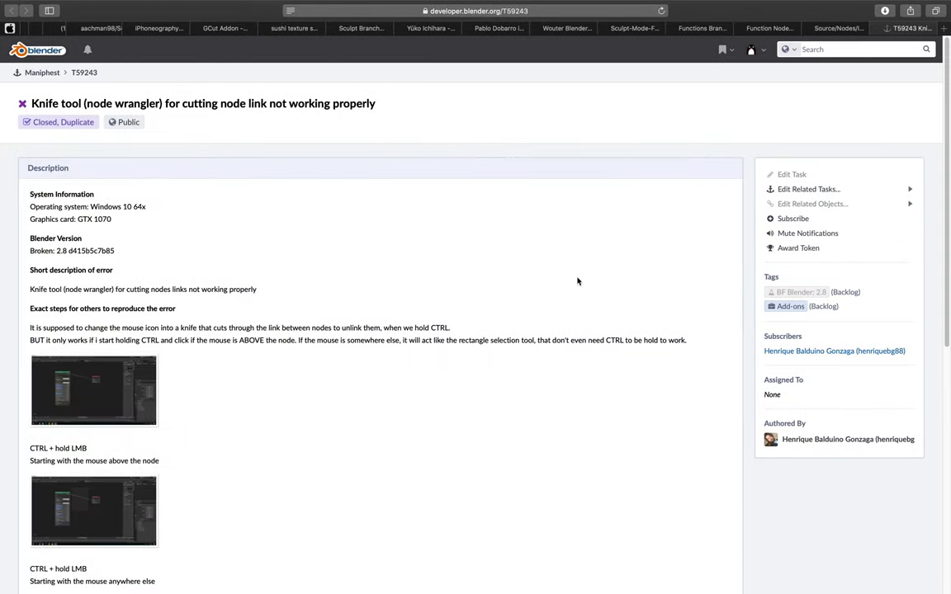
Step: Review the Functions Branch and Sculpt-Mode-Features macOS build pages and the build author's profile
left_click(698, 29)
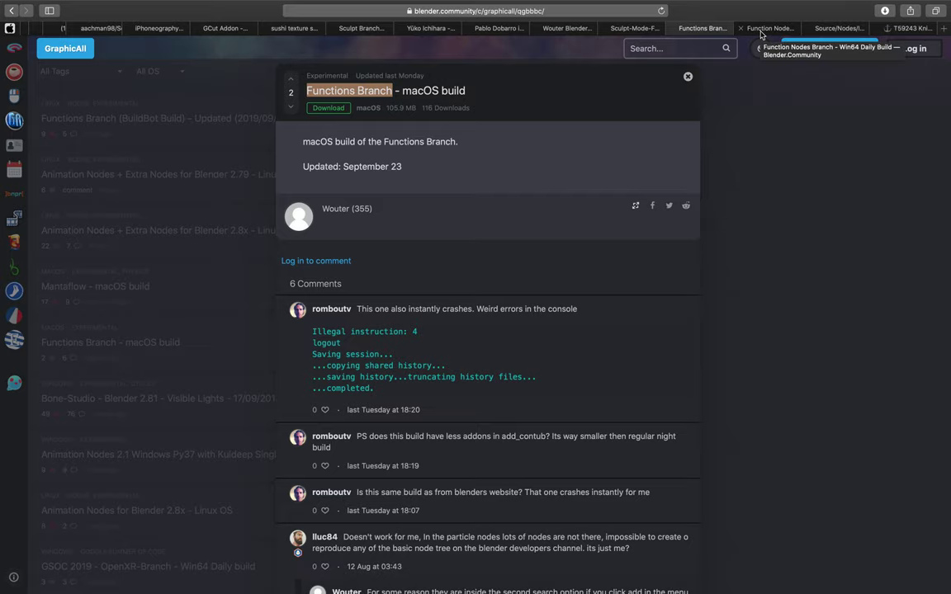
left_click(635, 28)
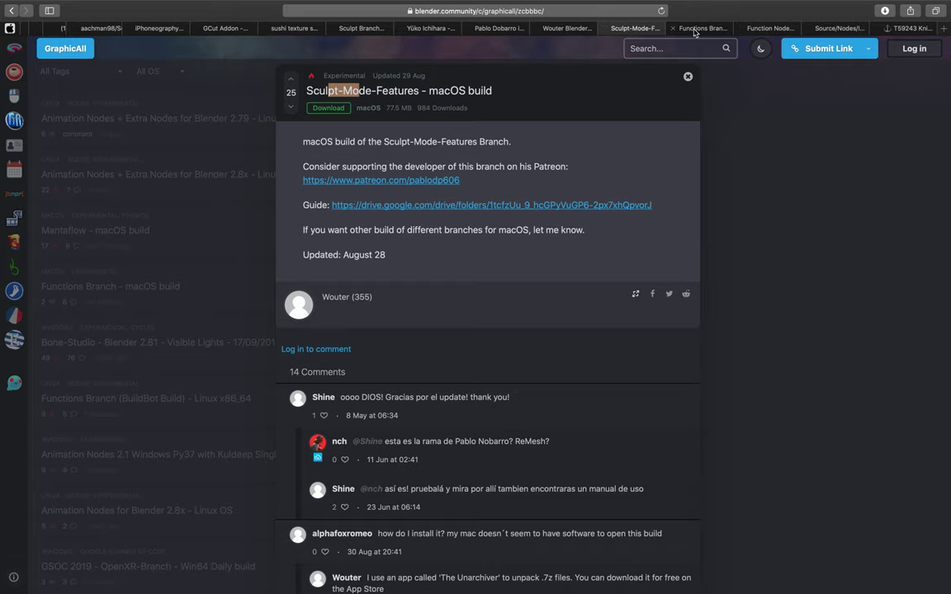
left_click(568, 29)
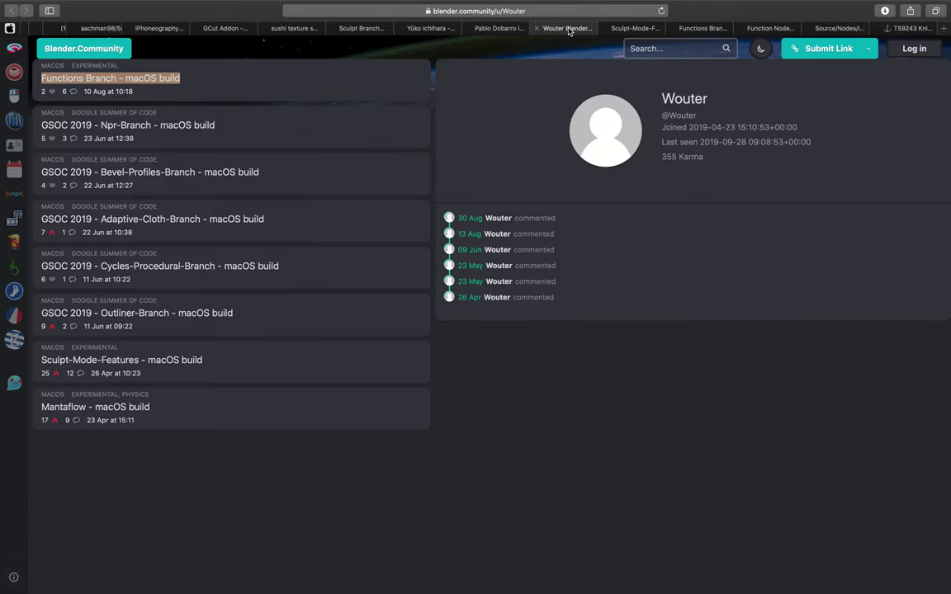
left_click(703, 29)
Step: Search for "blender dev youtube" in a new browser tab and open the Blender Developers channel
left_click(945, 29)
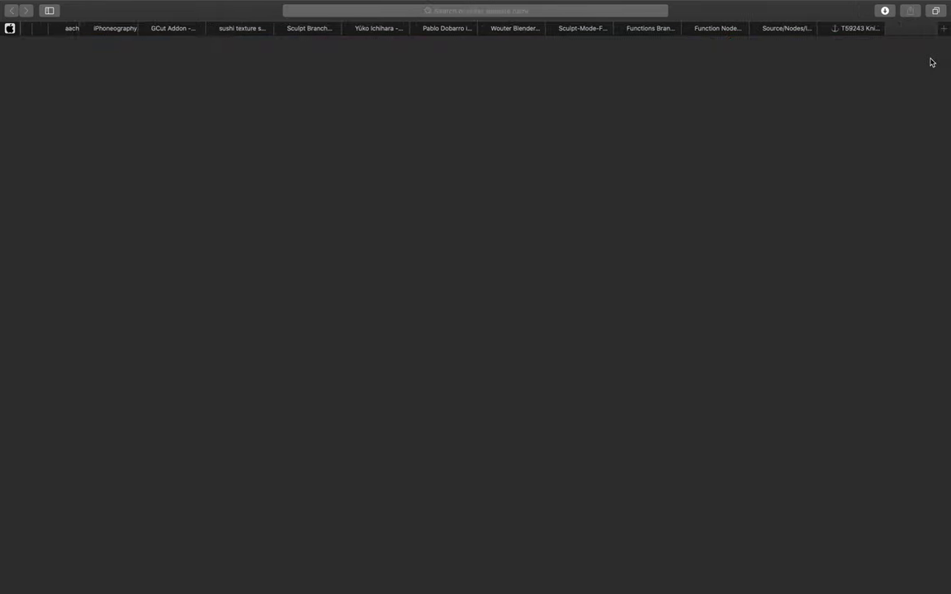
type("blender deve")
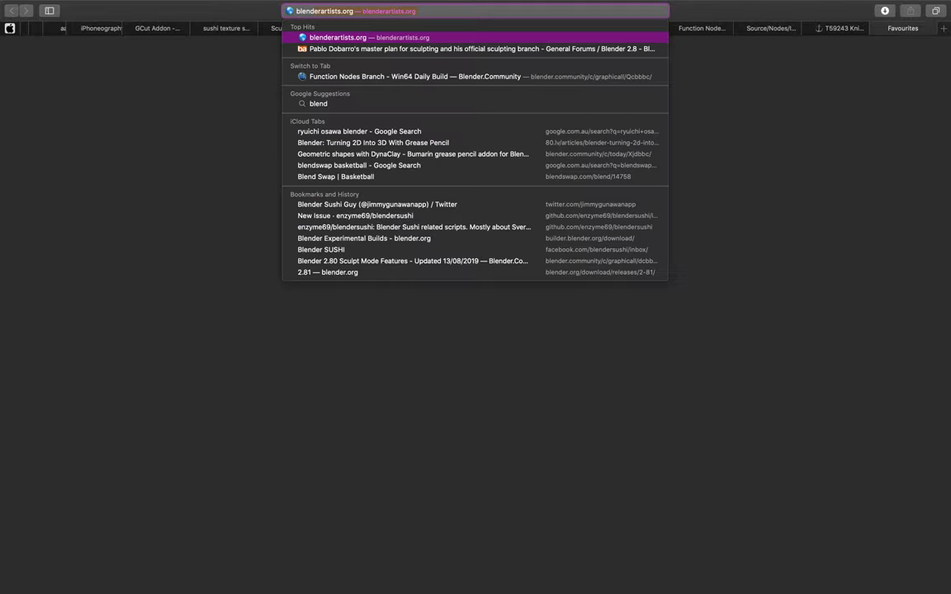
type("youtub")
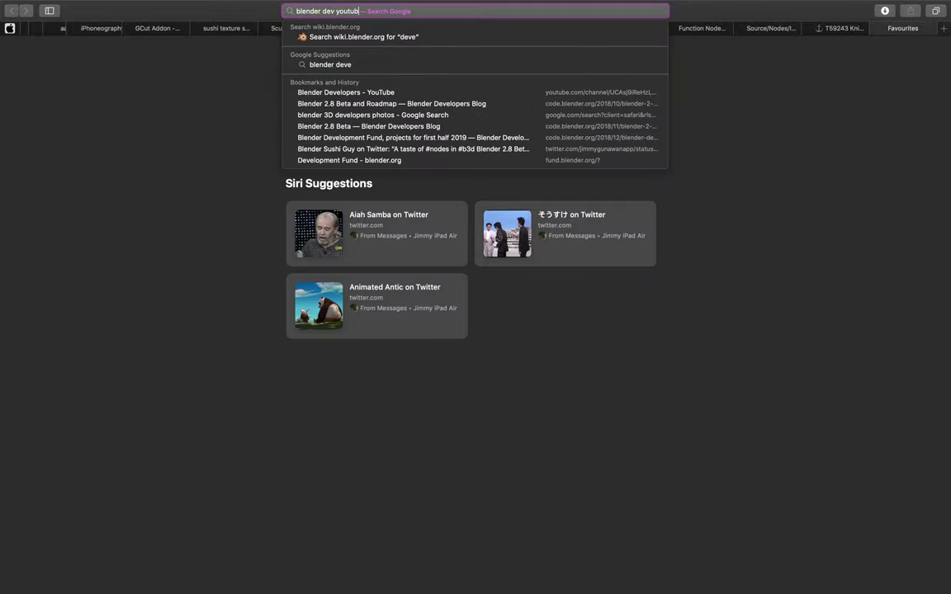
type("e")
key("Return")
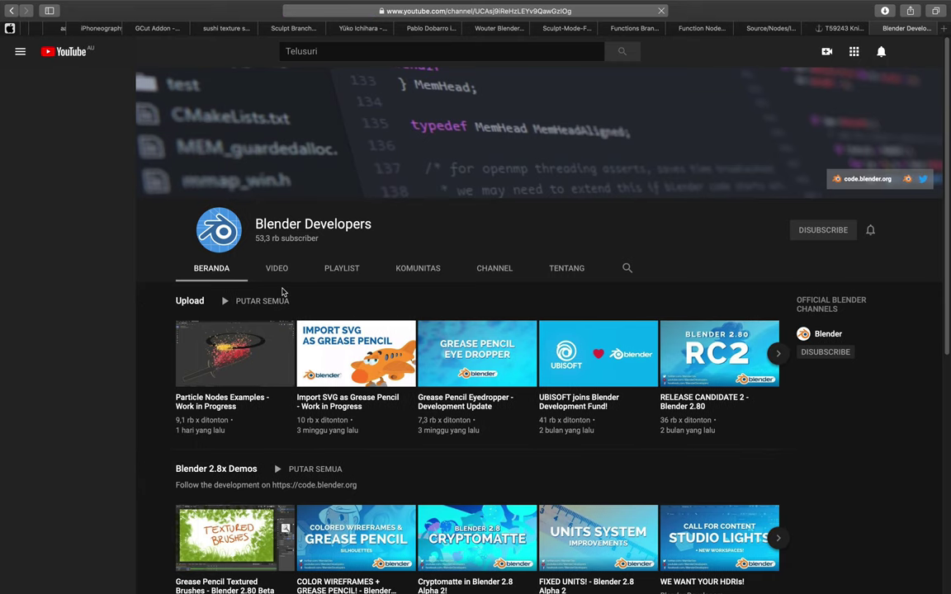
Step: Find the "Particle Trails Demo - Functions Branch" video among the channel's uploads and open it in a separate tab
scroll(276, 383, "down", 1)
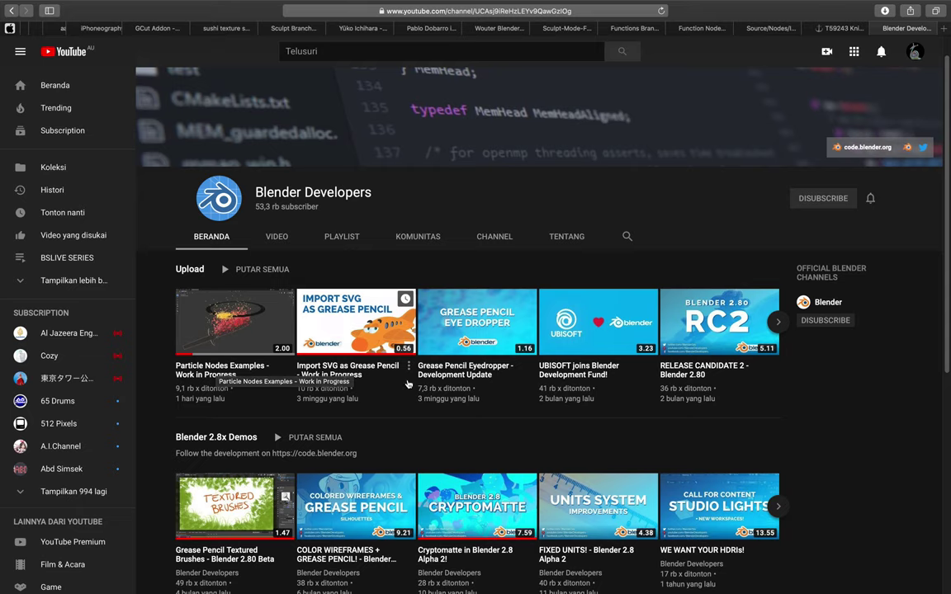
left_click(779, 323)
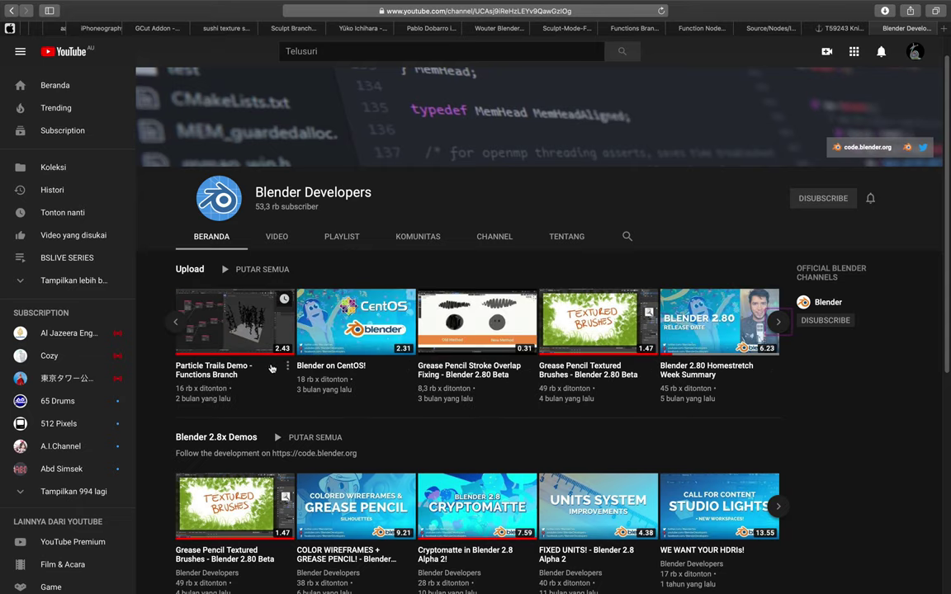
right_click(231, 371)
left_click(264, 368)
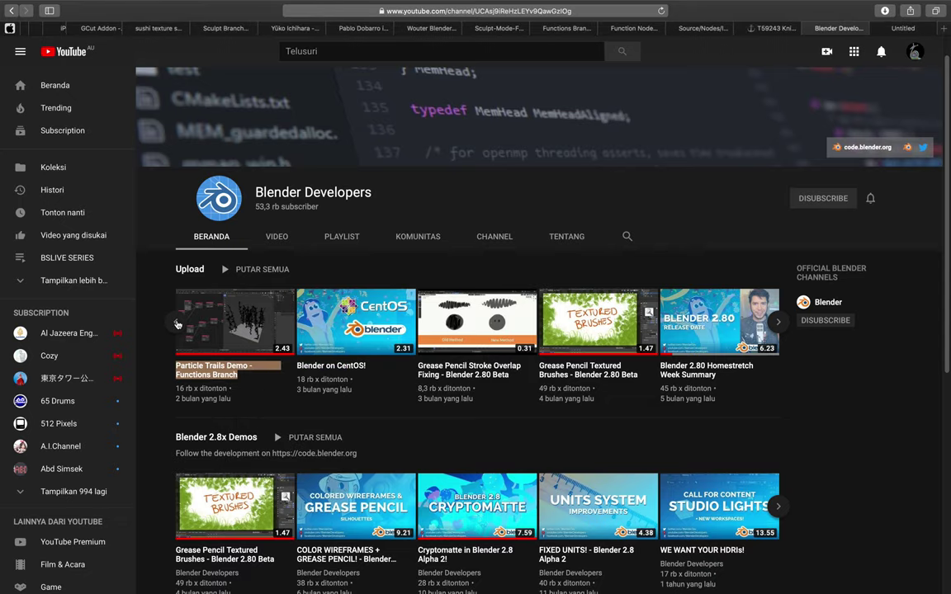
left_click(902, 28)
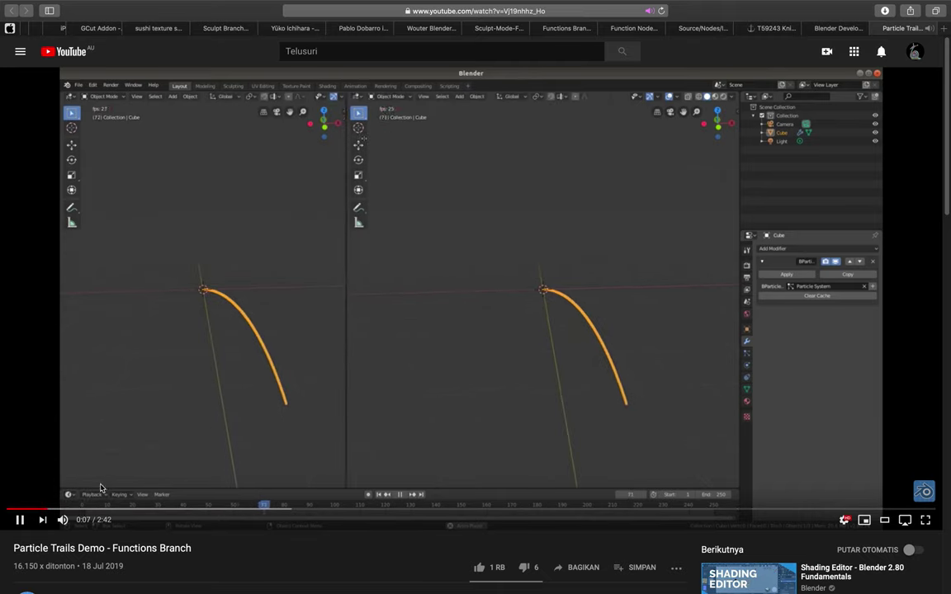
Step: Skip through the Particle Trails Demo video up to about 1:40, viewing its particle node setups
left_click(79, 510)
left_click(95, 510)
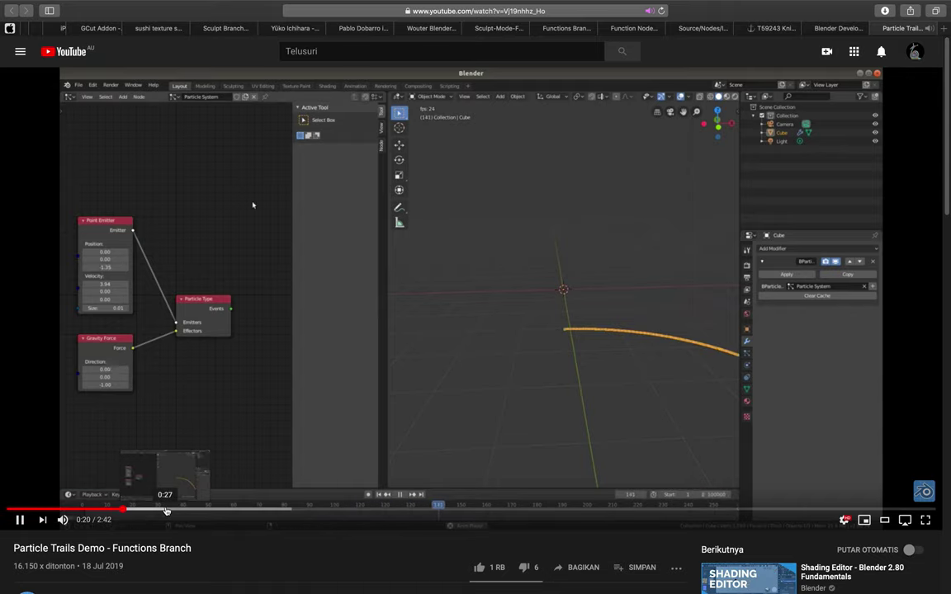
left_click_drag(161, 511, 241, 512)
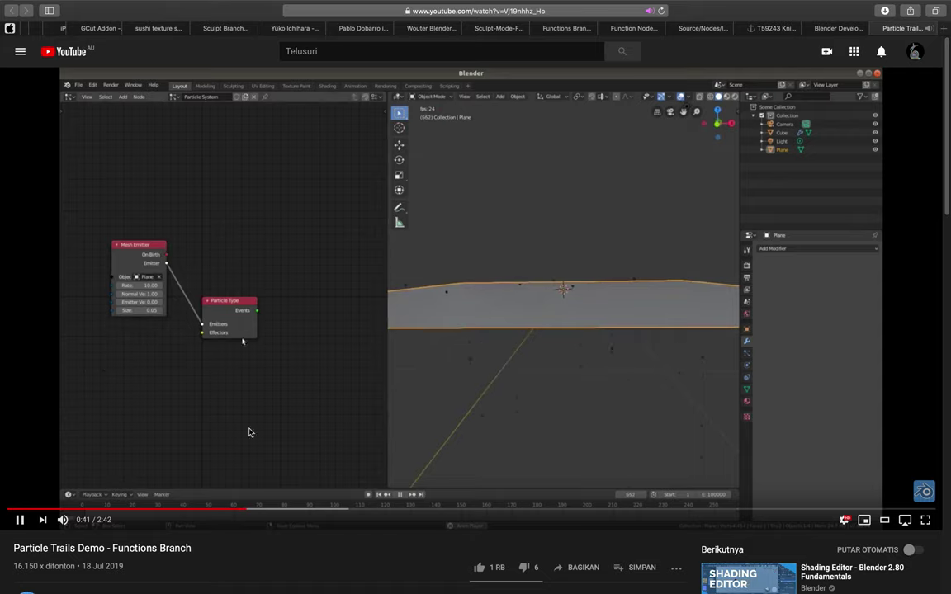
left_click(290, 512)
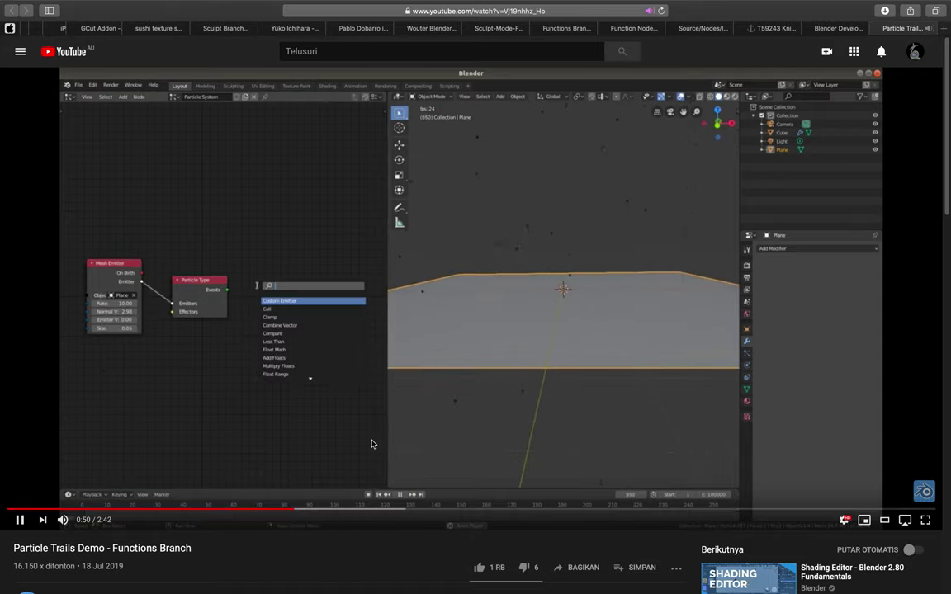
left_click(354, 511)
left_click(394, 510)
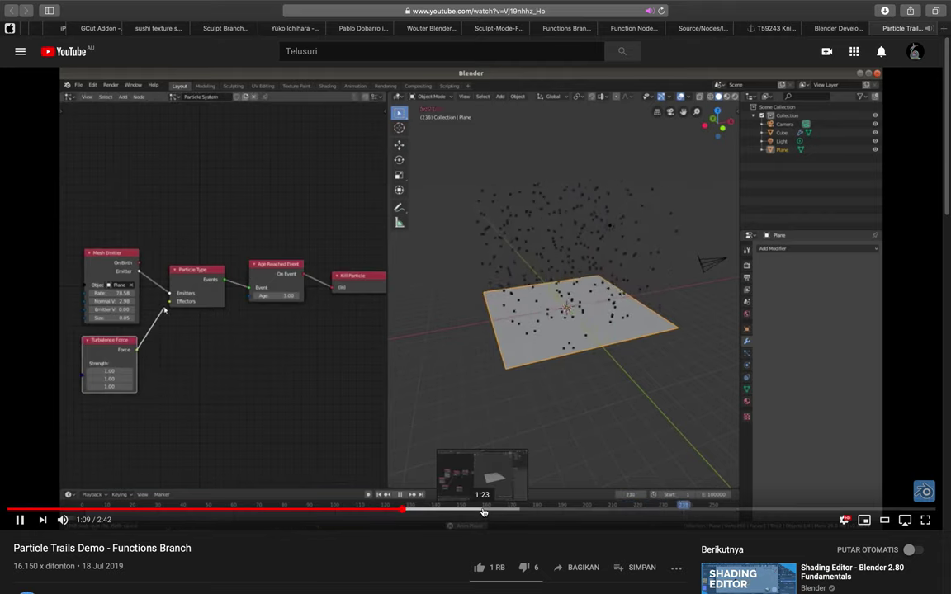
left_click(485, 508)
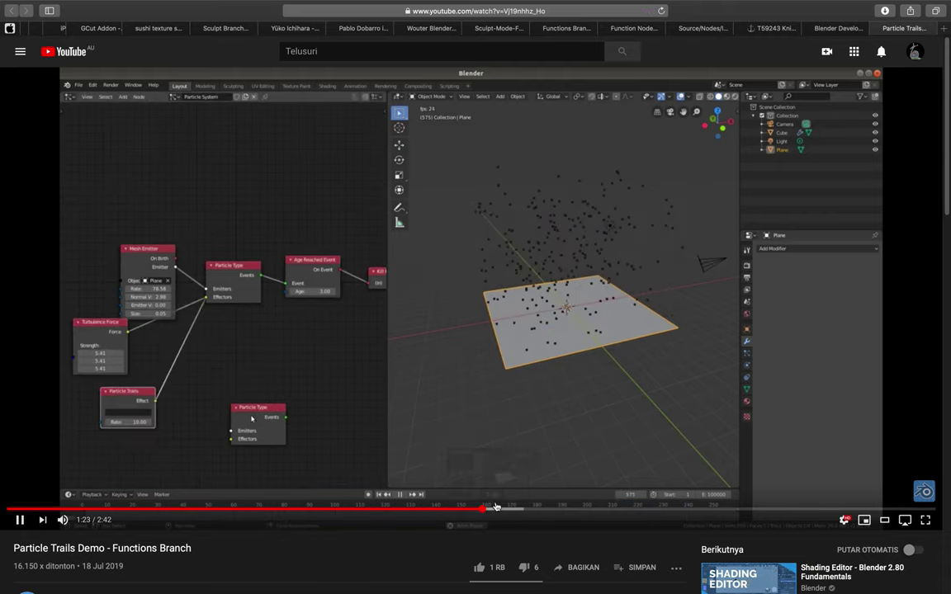
left_click(578, 508)
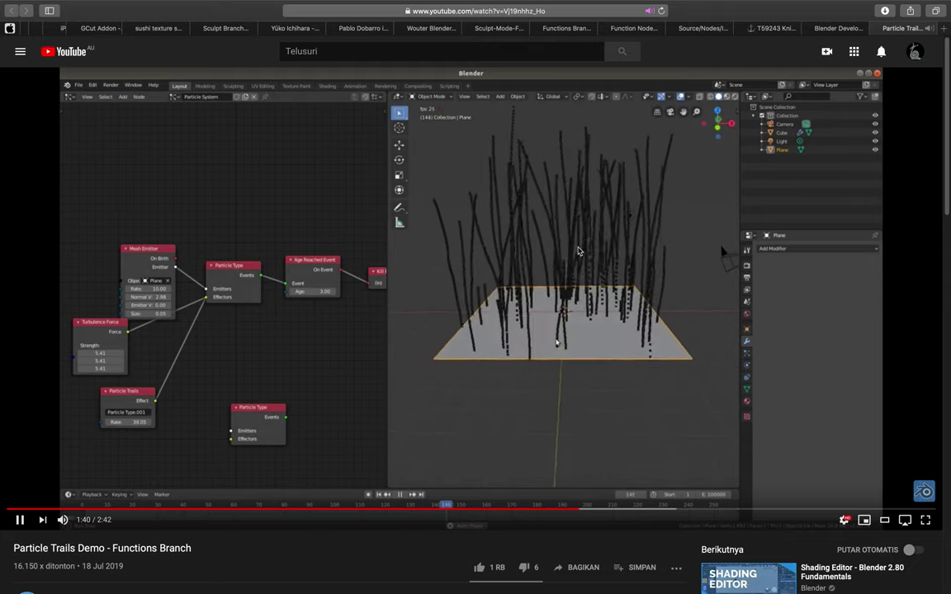
Step: Close the video tab and revisit the Functions Branch and Sculpt-Mode-Features build pages
left_click(877, 29)
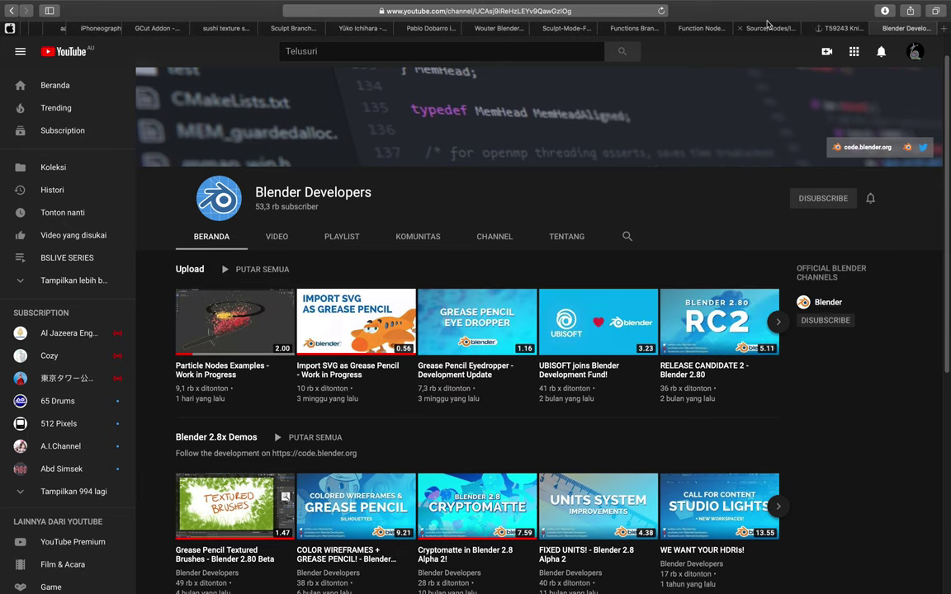
left_click(763, 30)
left_click(636, 30)
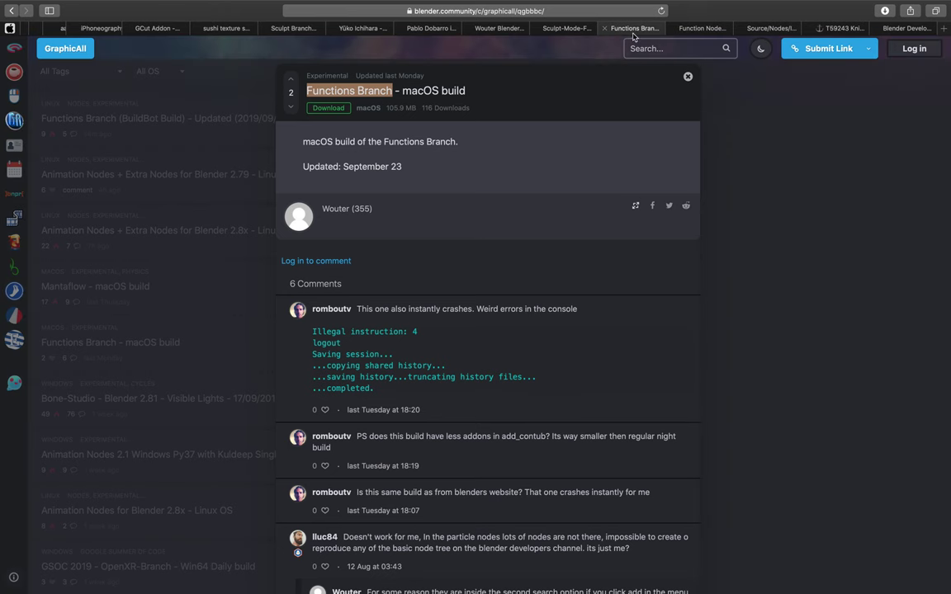
left_click(702, 30)
left_click(572, 31)
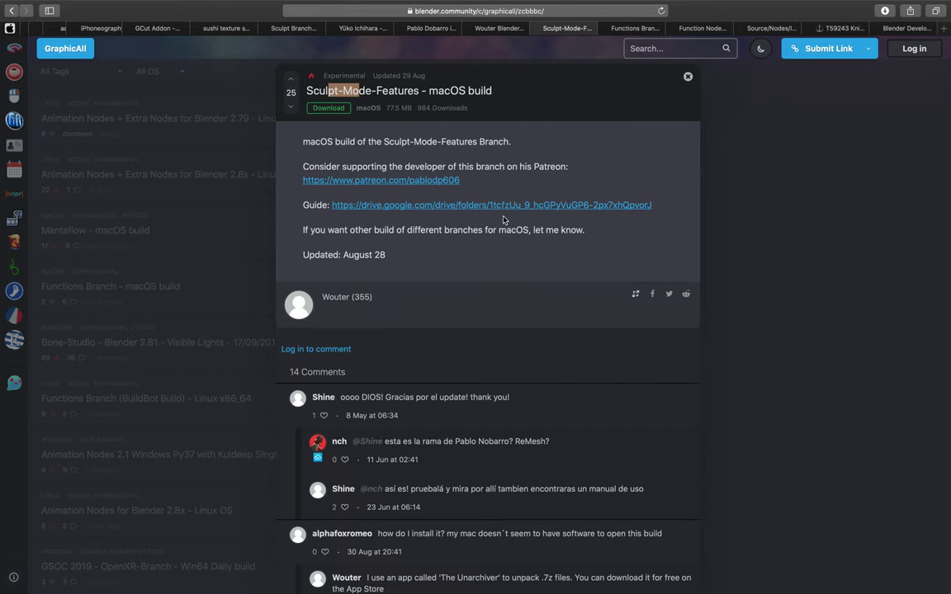
Step: Switch to the Blender 2.81 window, orbit around the remeshed object and briefly play its animation
key("ctrl+Left")
middle_click_drag(417, 223, 479, 212)
left_click(366, 536)
key("Escape")
Step: Set the viewport lighting to MatCap and choose the dark grey matcap sphere
left_click(711, 23)
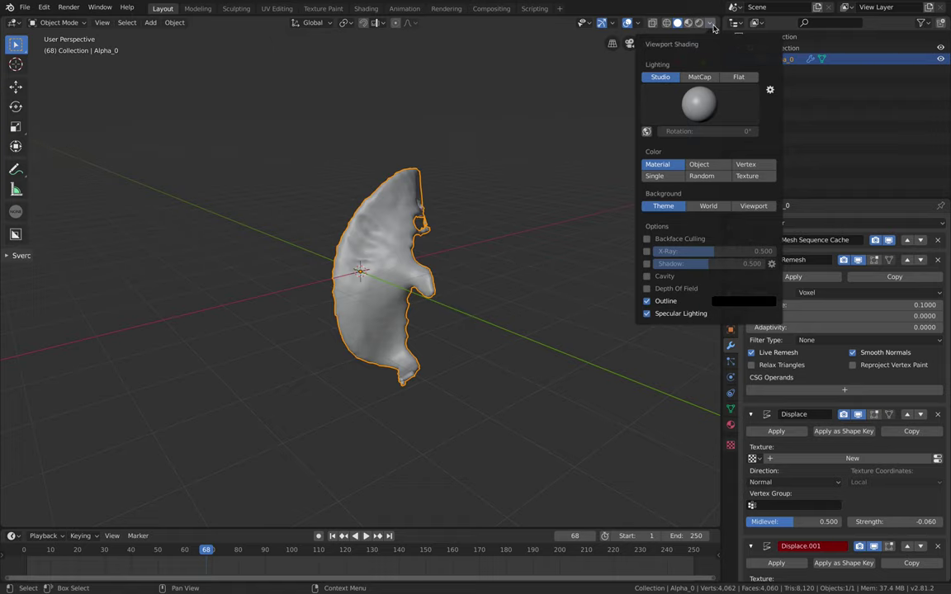
left_click(707, 77)
left_click(698, 103)
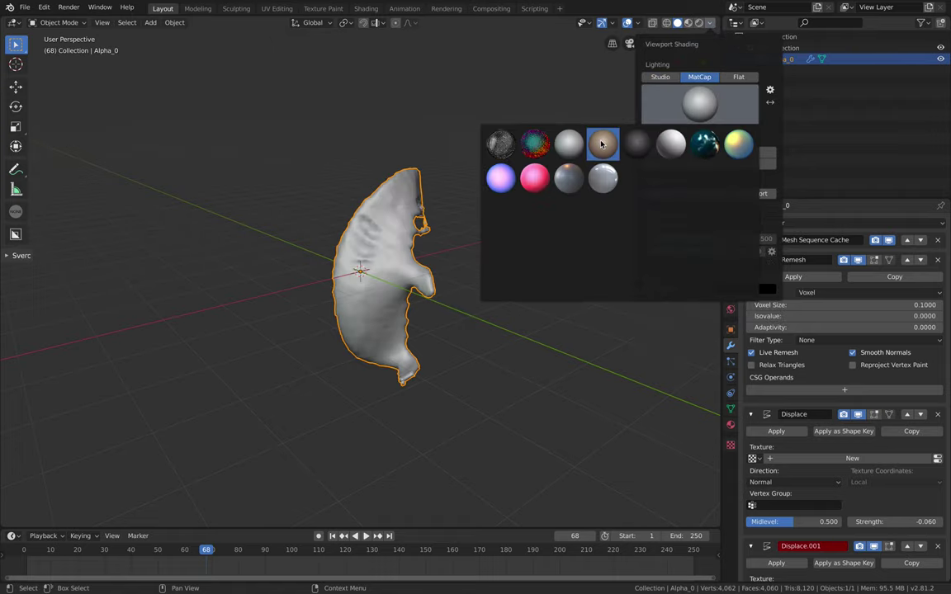
left_click(634, 148)
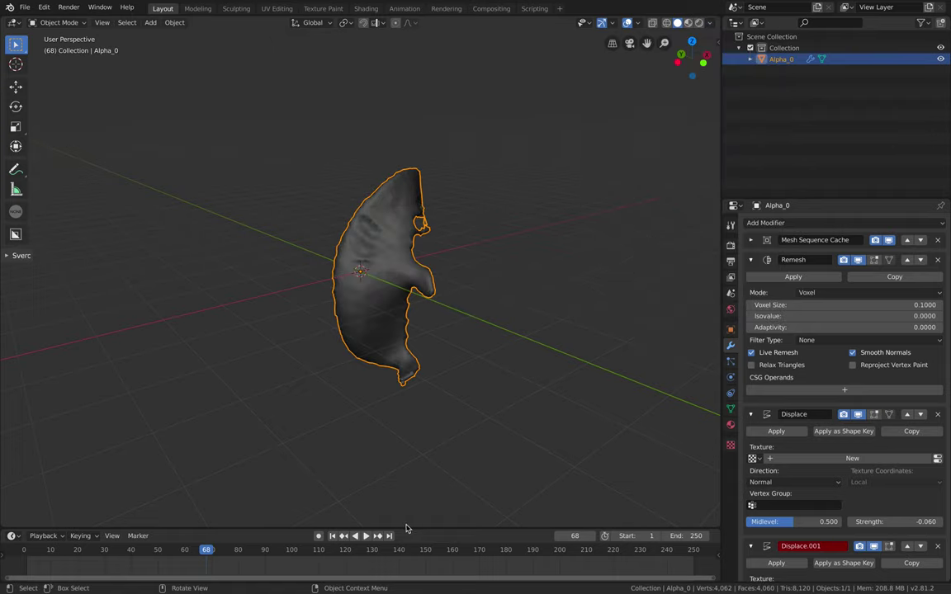
Step: Play the remeshed object's animation to review it with the dark MatCap shading
key("space")
key("space")
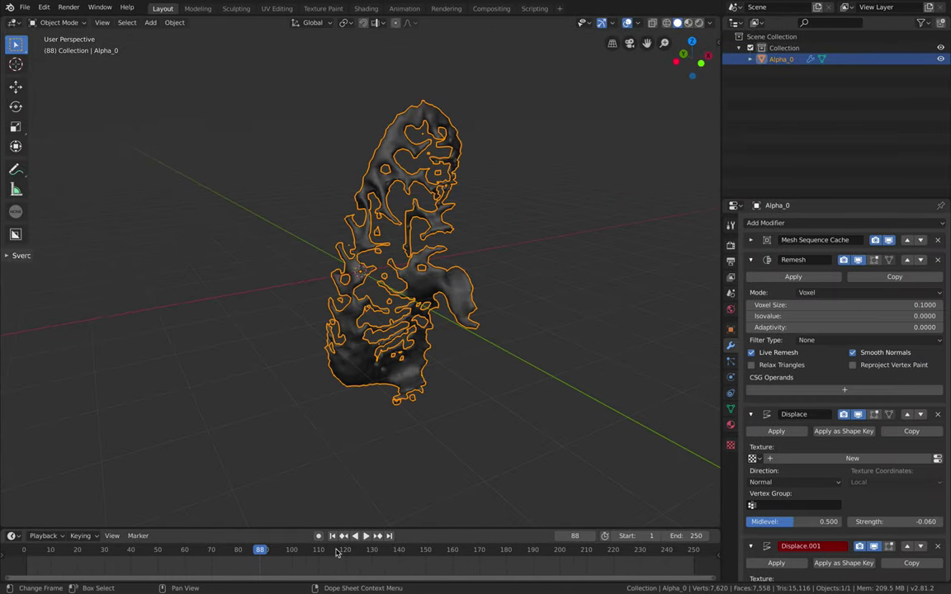
key("space")
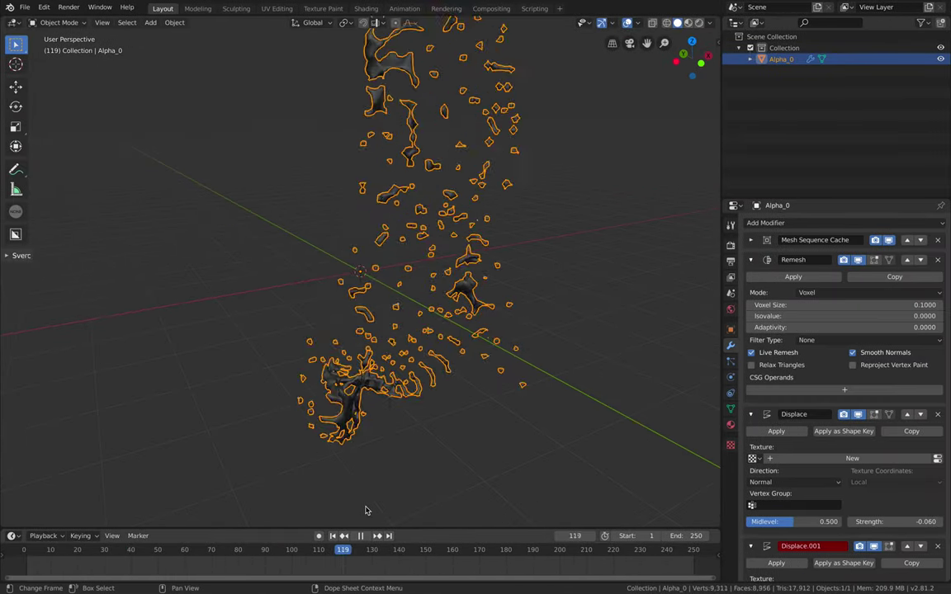
key("Escape")
Step: Enable Cavity in the viewport shading and replace the dark matcap with a light grey one
left_click(710, 23)
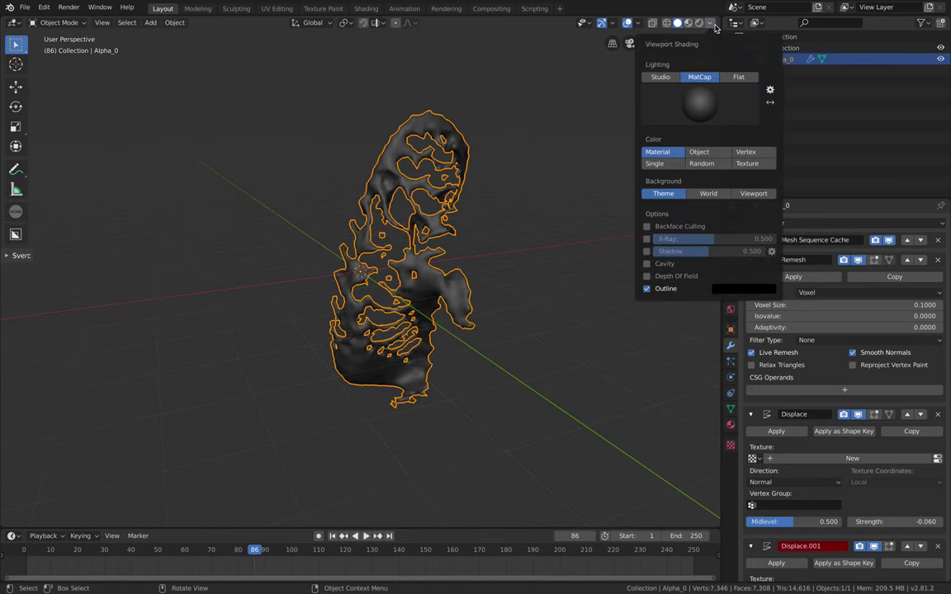
left_click(647, 264)
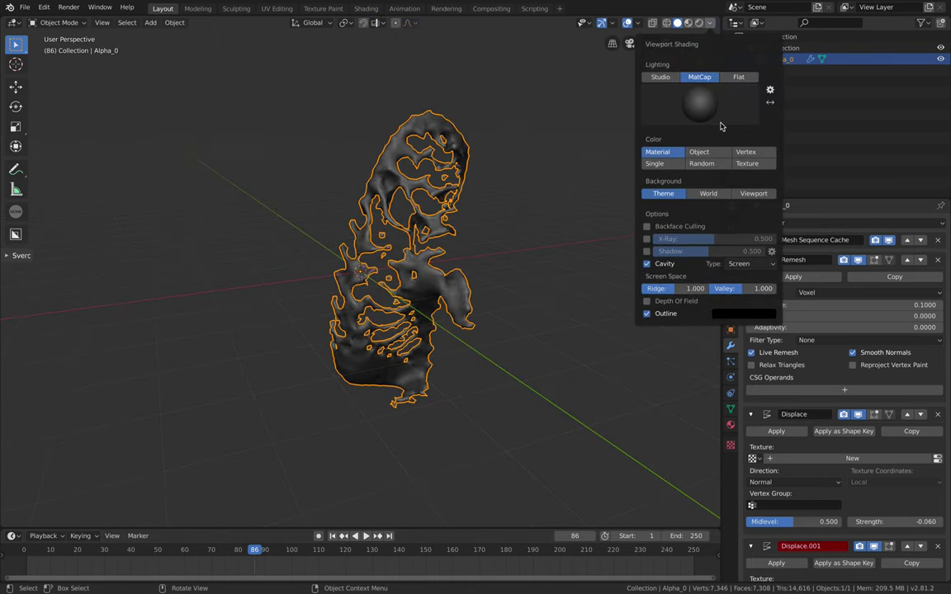
left_click(699, 104)
left_click(599, 132)
Step: Scrub the animation to frame 92 and add a level 2 subdivision surface to the remeshed object
key("space")
left_click_drag(302, 522, 270, 518)
middle_click_drag(473, 347, 476, 354)
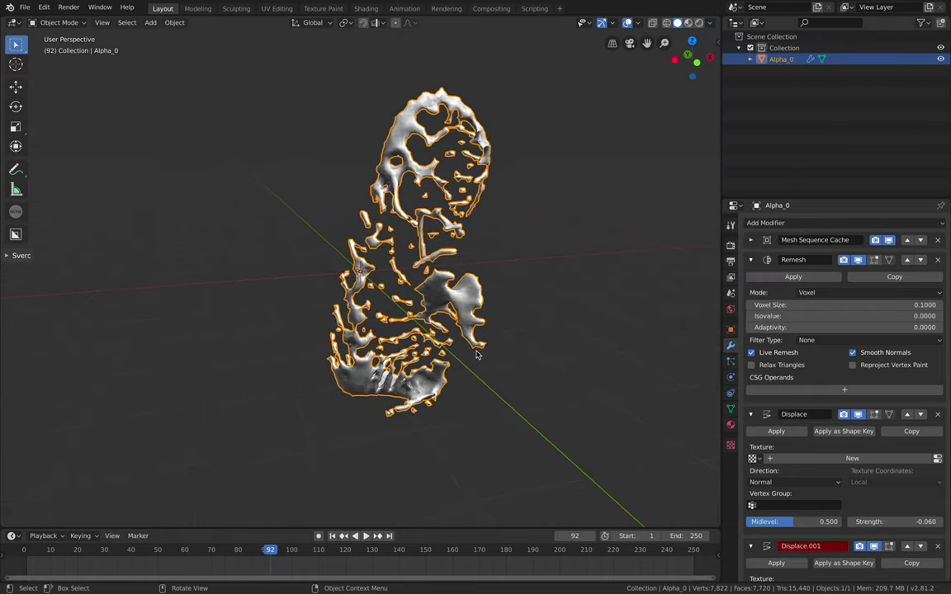
key("ctrl+2")
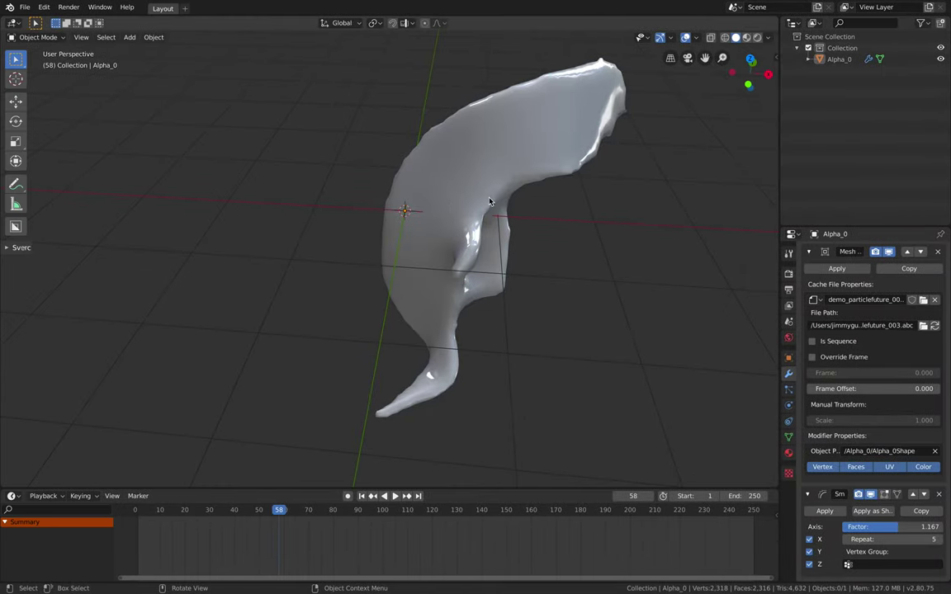
Step: Orbit around the smoothed object in Blender 2.80, then quit that session, discarding the unsaved changes
middle_click_drag(440, 177, 349, 196)
key("ctrl+q")
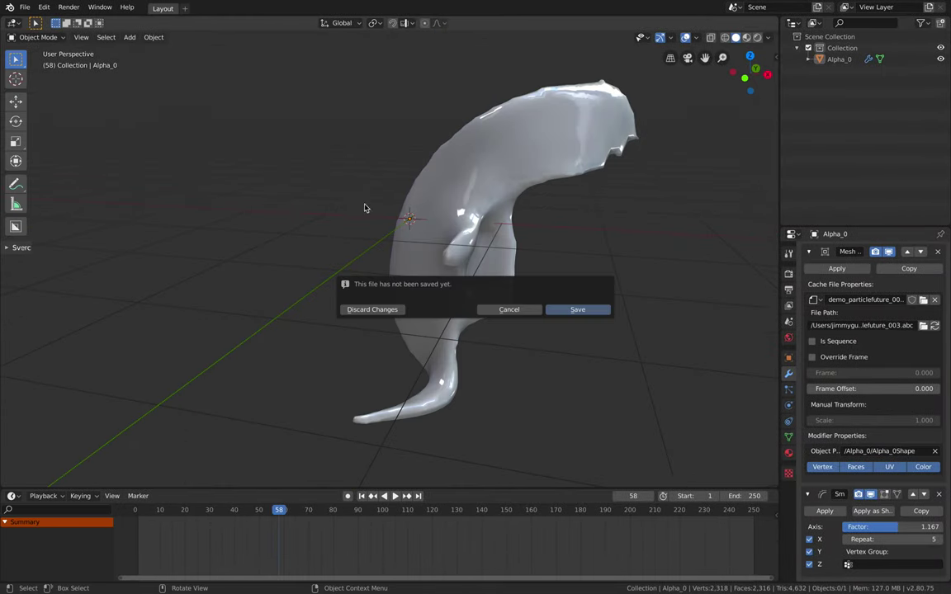
left_click(373, 309)
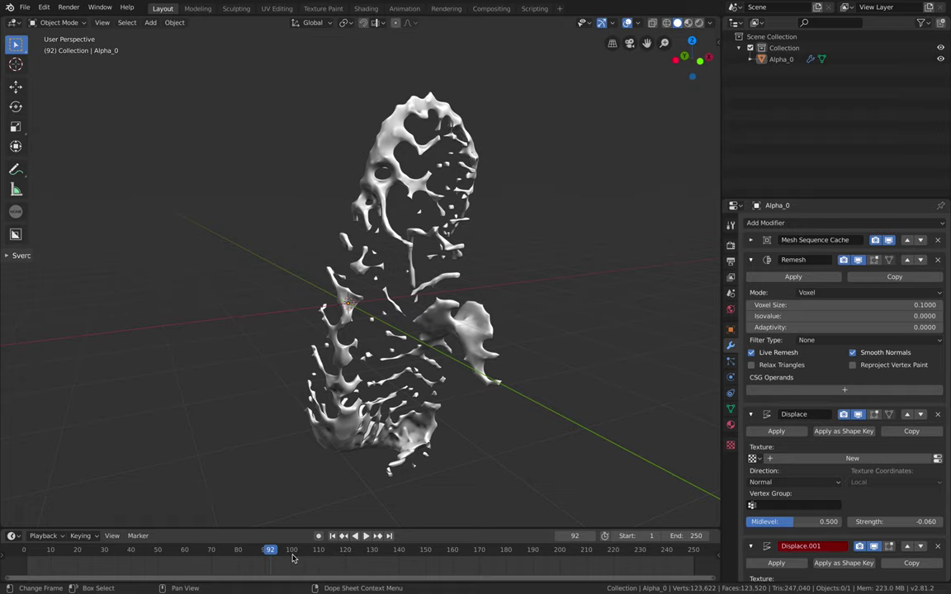
Step: Play the subdivided object's animation in the Blender 2.81 window while orbiting around it
key("space")
left_click(234, 549)
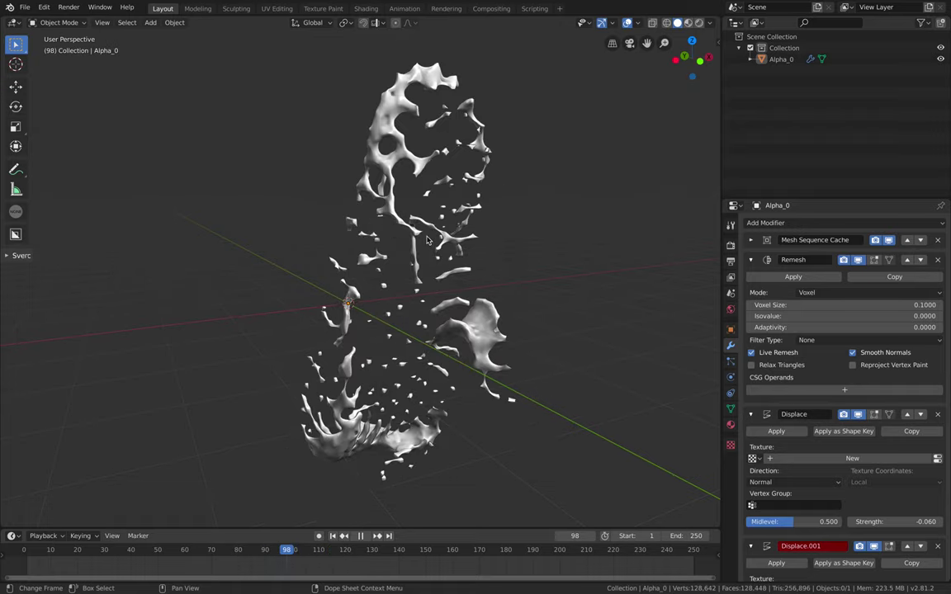
middle_click_drag(412, 206, 344, 255)
key("Escape")
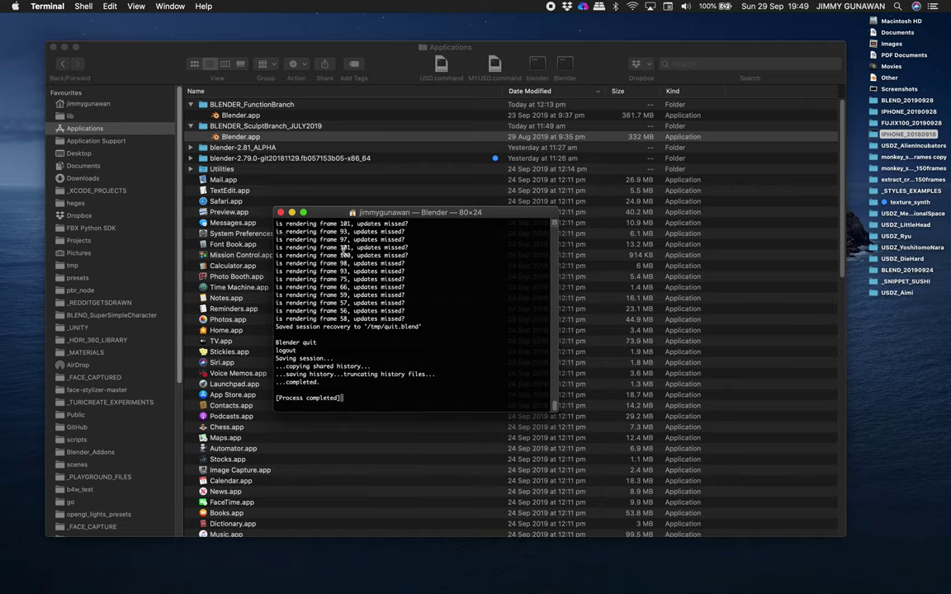
Step: Close the finished Terminal window and return to the Functions Branch macOS build page in Safari
left_click(280, 213)
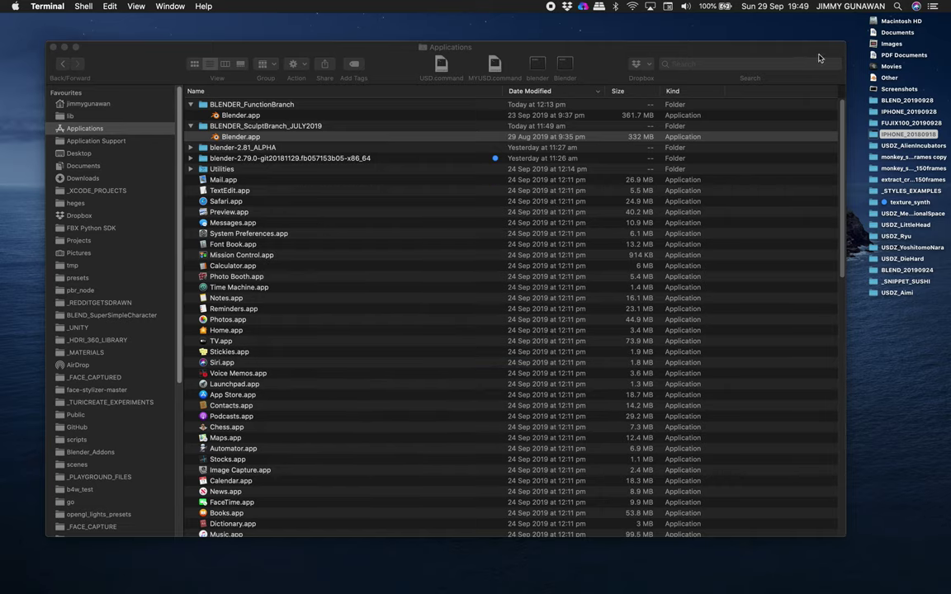
left_click(843, 43)
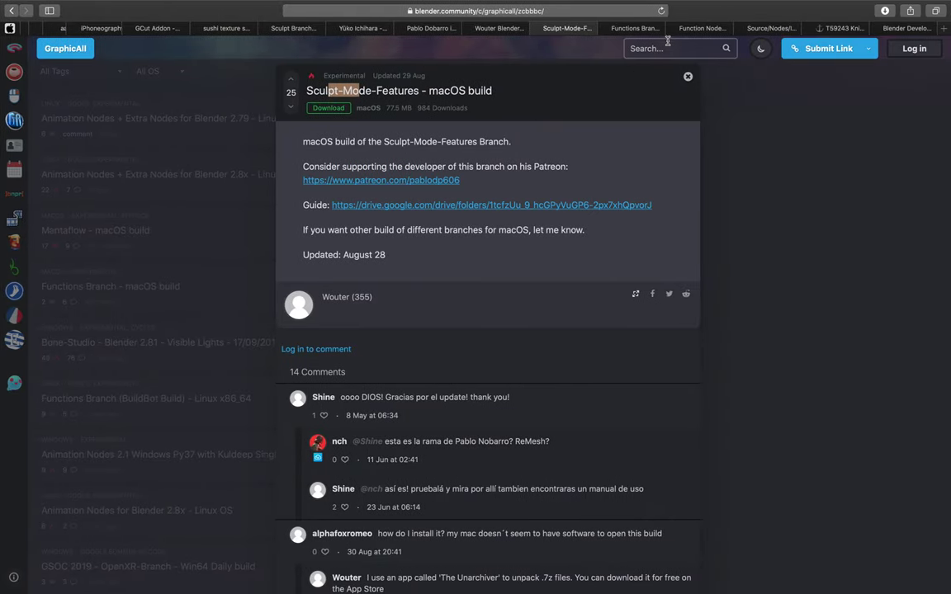
left_click(652, 32)
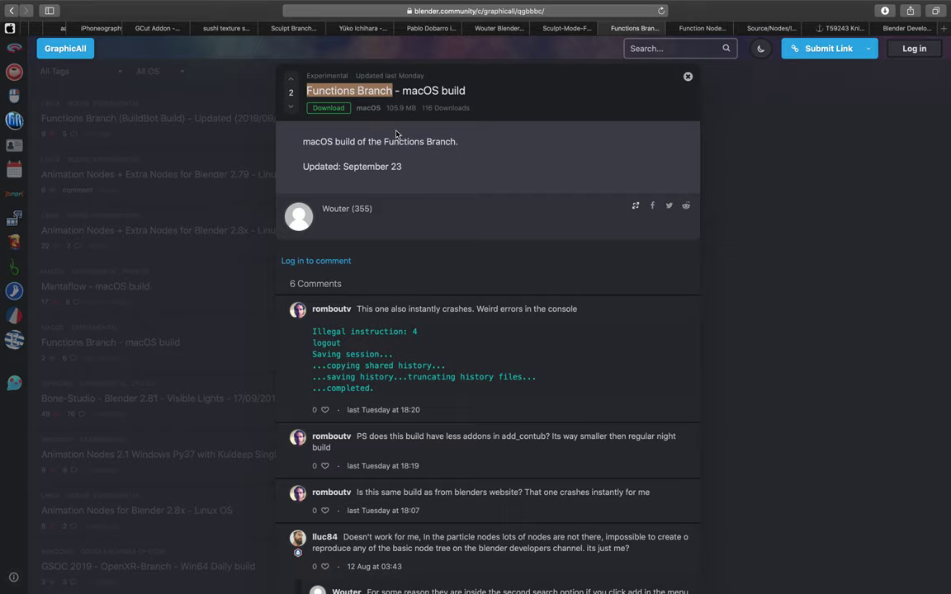
Step: Switch back to Blender 2.81, view the breakup animation from the front and move the playhead to frame 105
key("ctrl+Left")
middle_click_drag(414, 171, 387, 313)
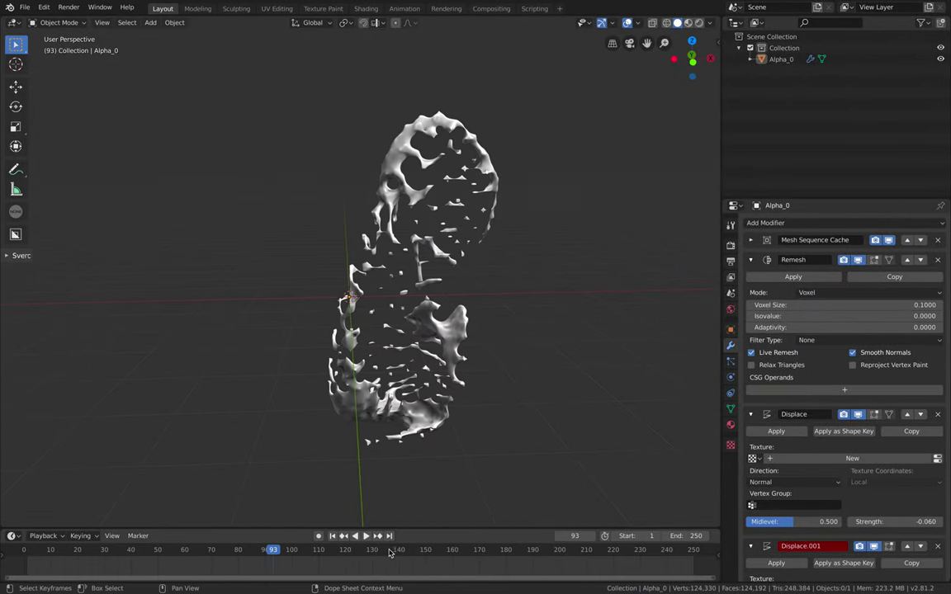
key("space")
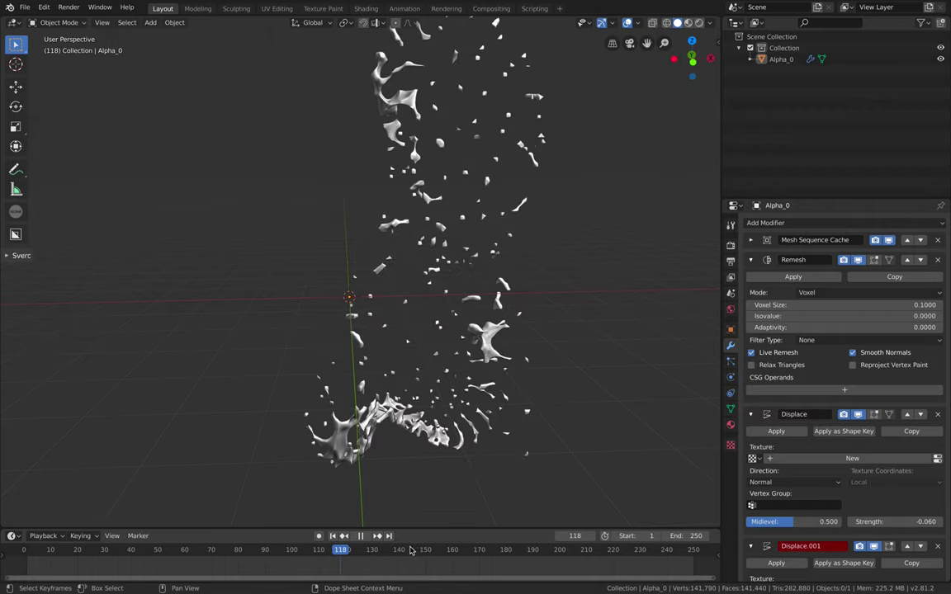
key("space")
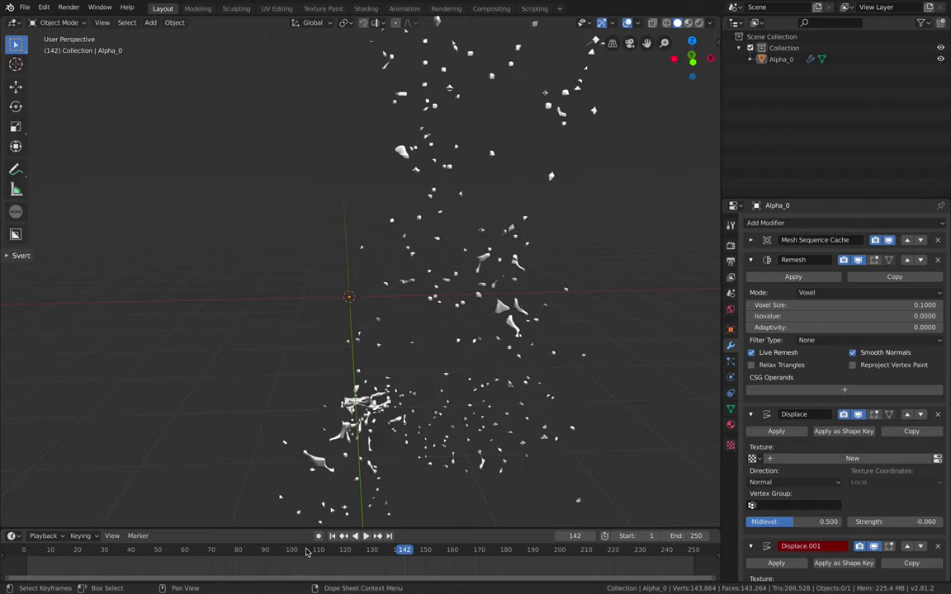
left_click(306, 551)
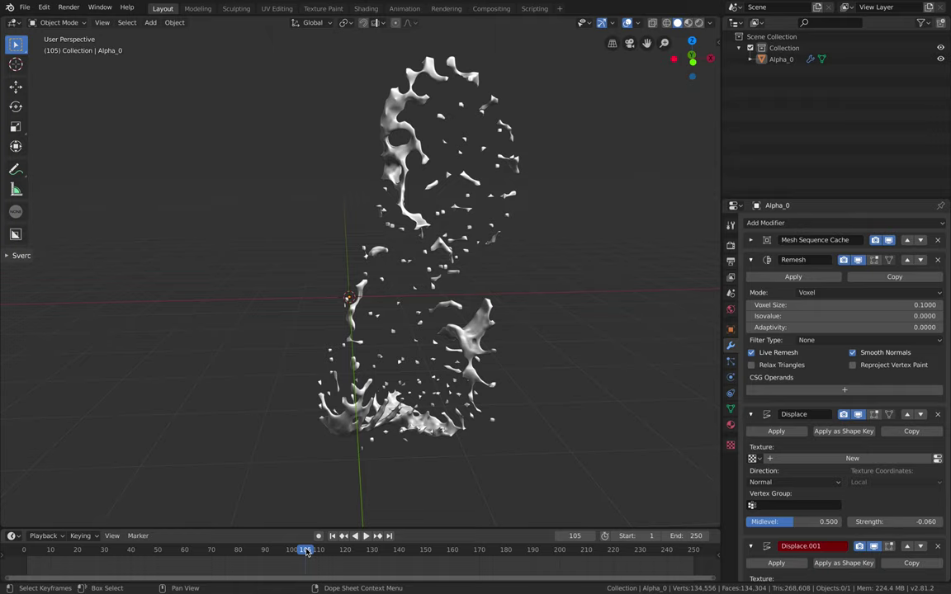